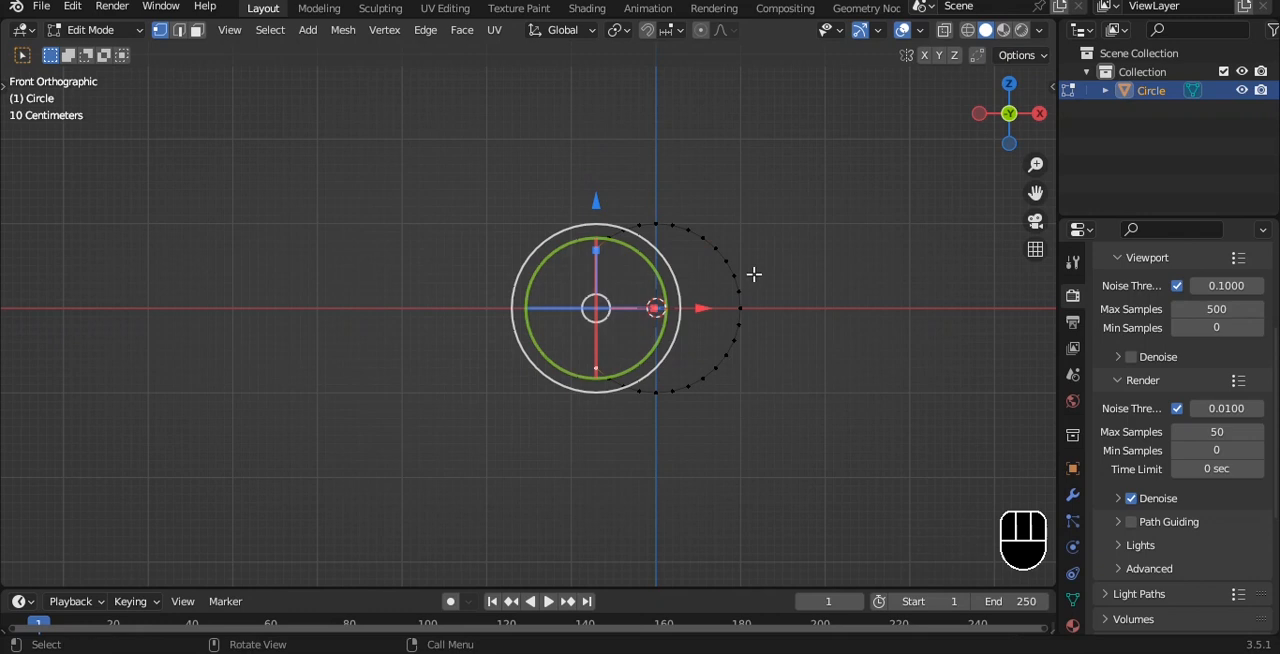
Extrude the circle's two open ends about 1.13 m along negative X and set the object's origin at their midpoint
{"action": "left_click", "coordinate": [658, 296]}
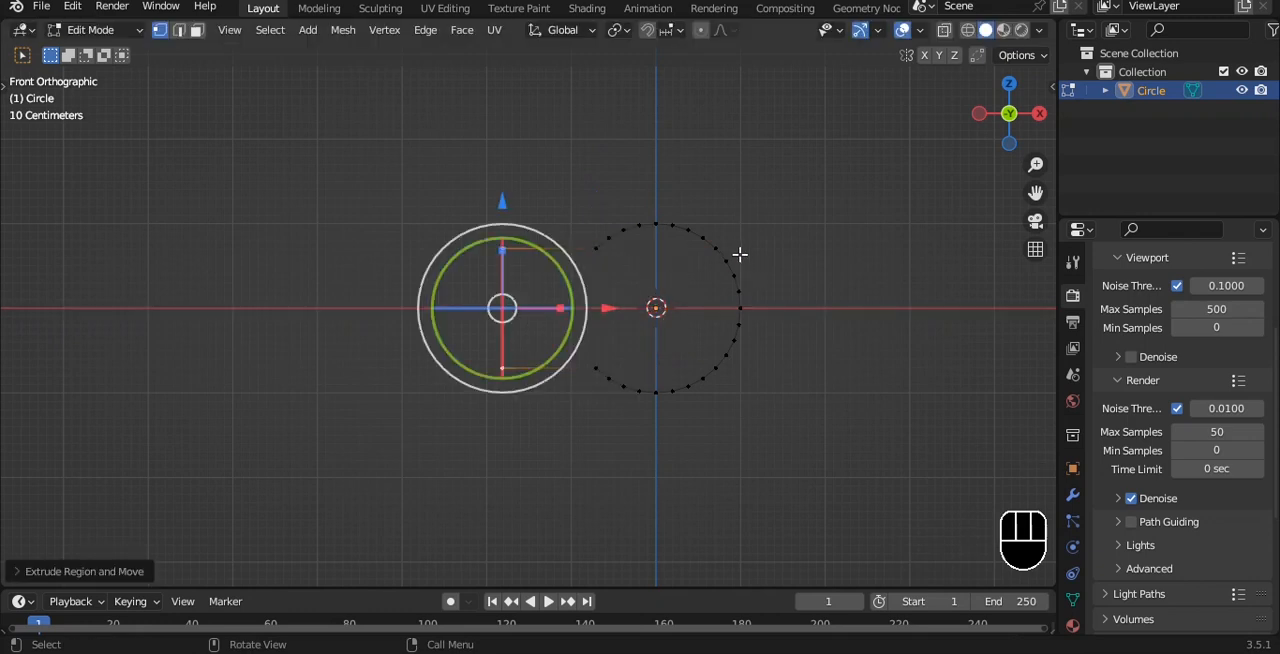
{"action": "key", "text": "shift+s"}
{"action": "left_click", "coordinate": [543, 189]}
{"action": "key", "text": "Tab"}
{"action": "key", "text": "q"}
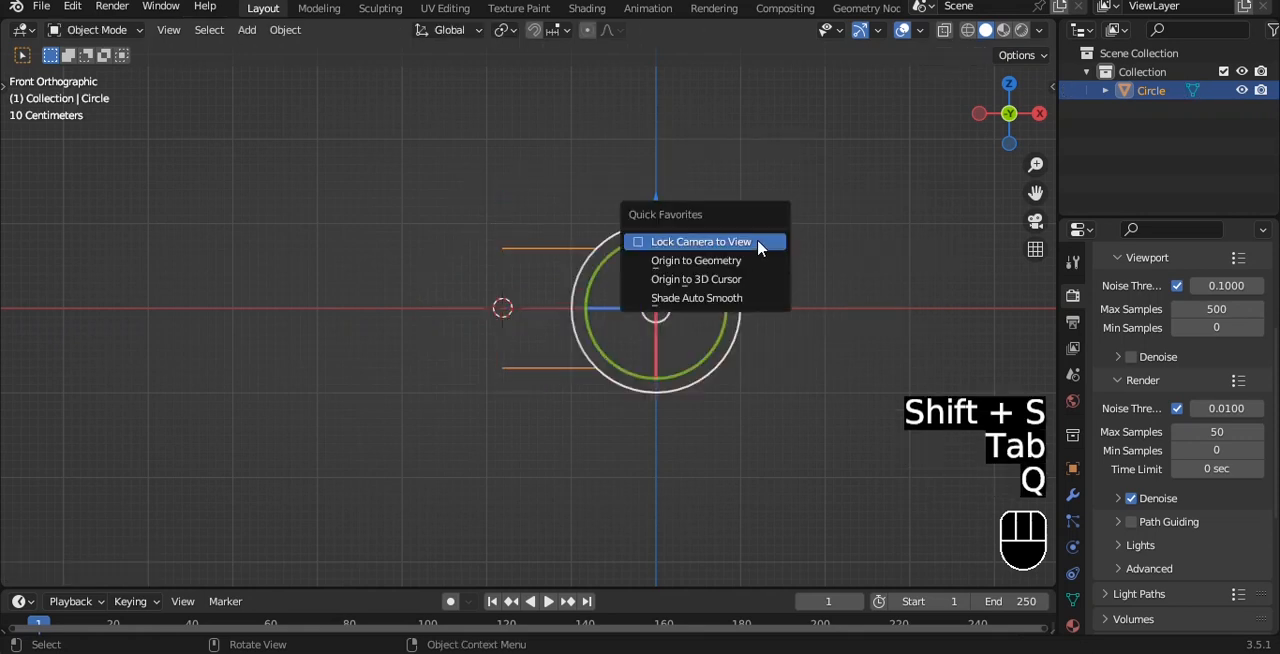
{"action": "left_click", "coordinate": [755, 261]}
Add a Mirror modifier on the X axis to the open outline and test the seam by shifting the end vertices
{"action": "left_click", "coordinate": [1072, 494]}
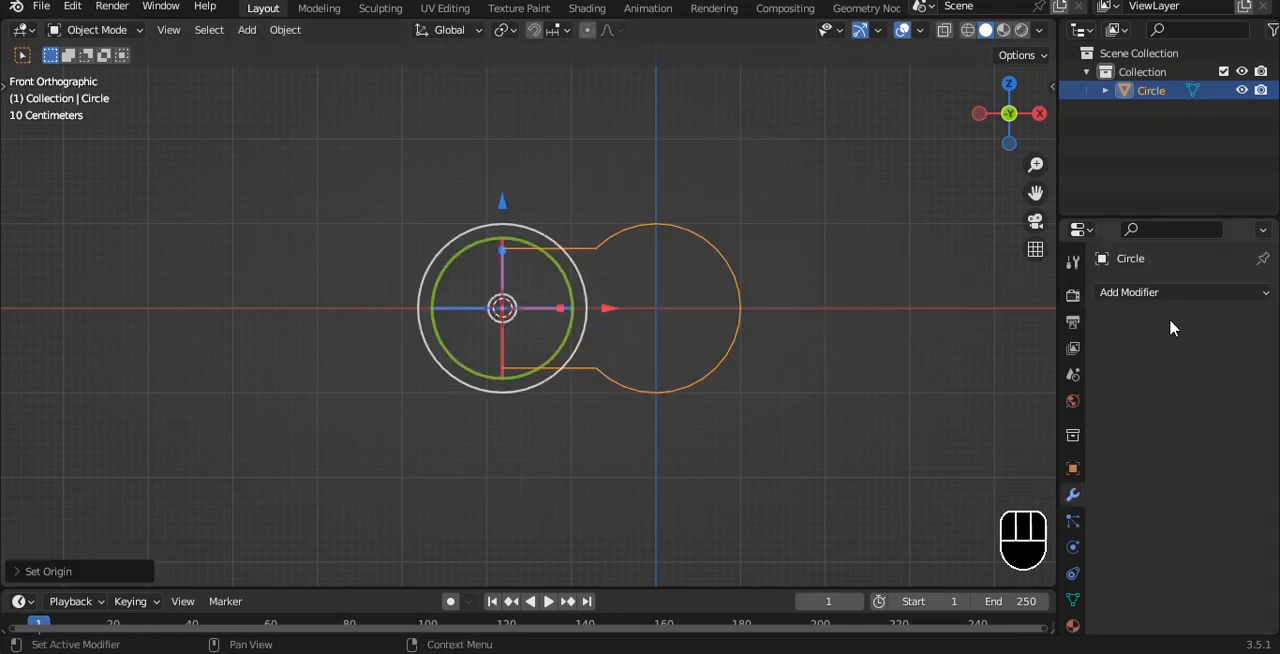
{"action": "left_click", "coordinate": [1169, 292]}
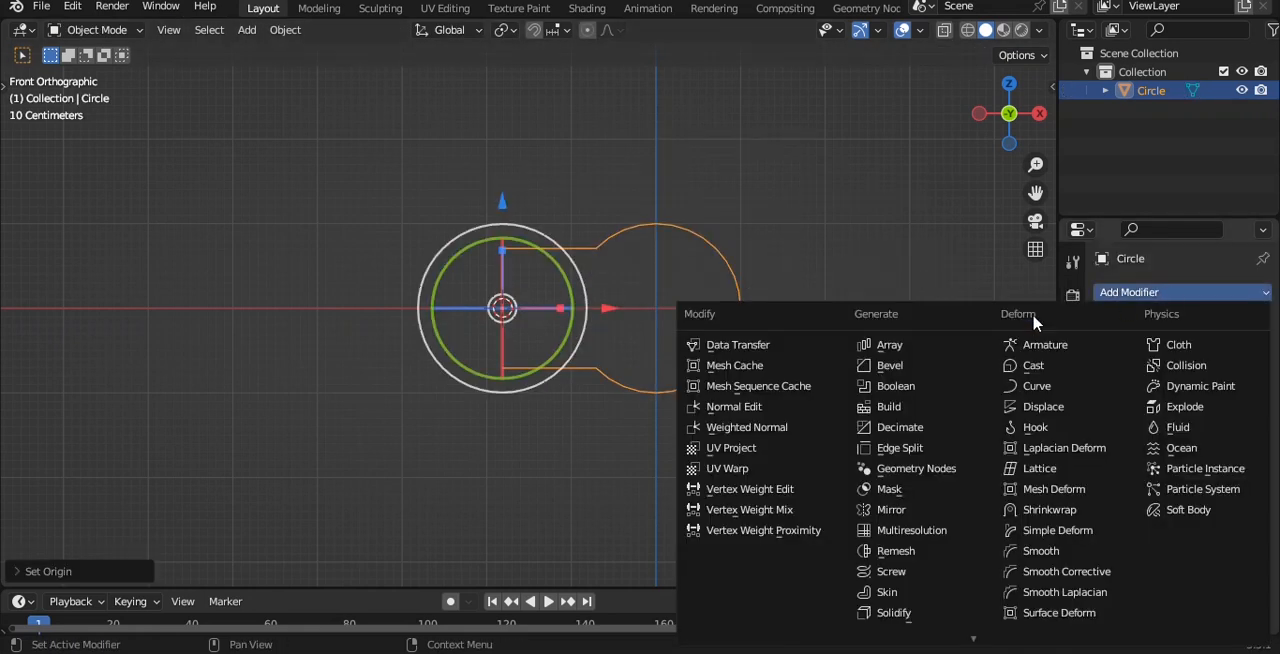
{"action": "left_click", "coordinate": [896, 512]}
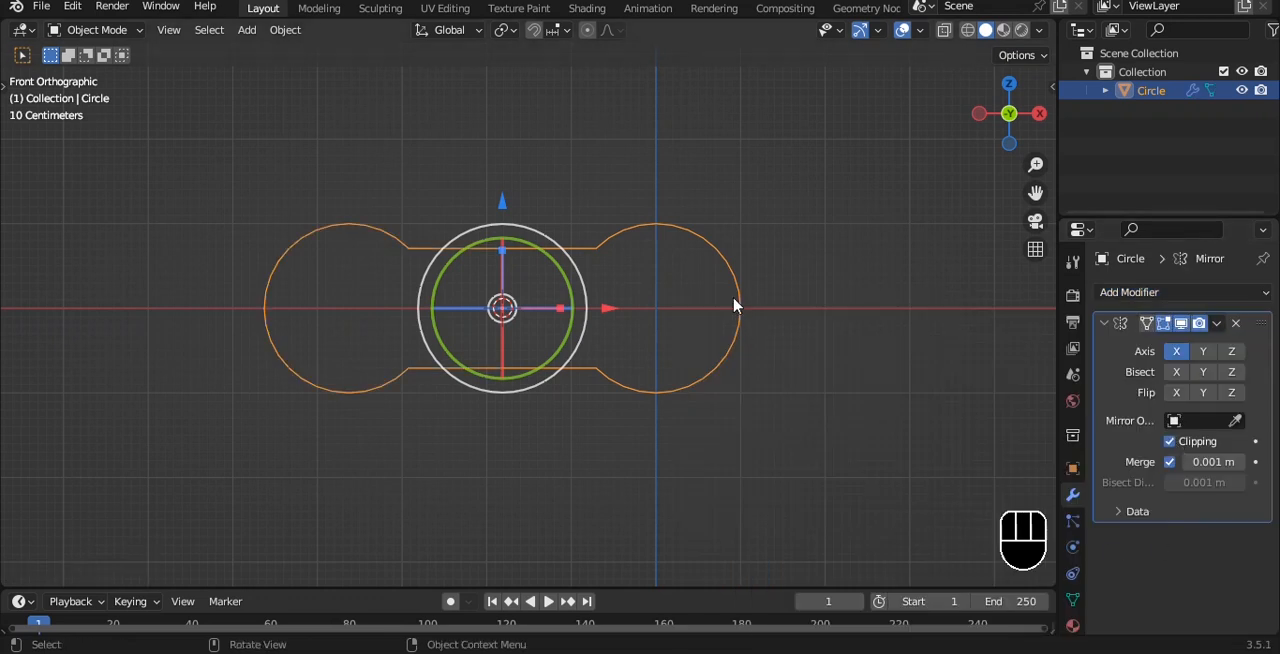
{"action": "key", "text": "Tab"}
{"action": "left_click_drag", "start_coordinate": [610, 302], "coordinate": [637, 305]}
{"action": "key", "text": "ctrl+z"}
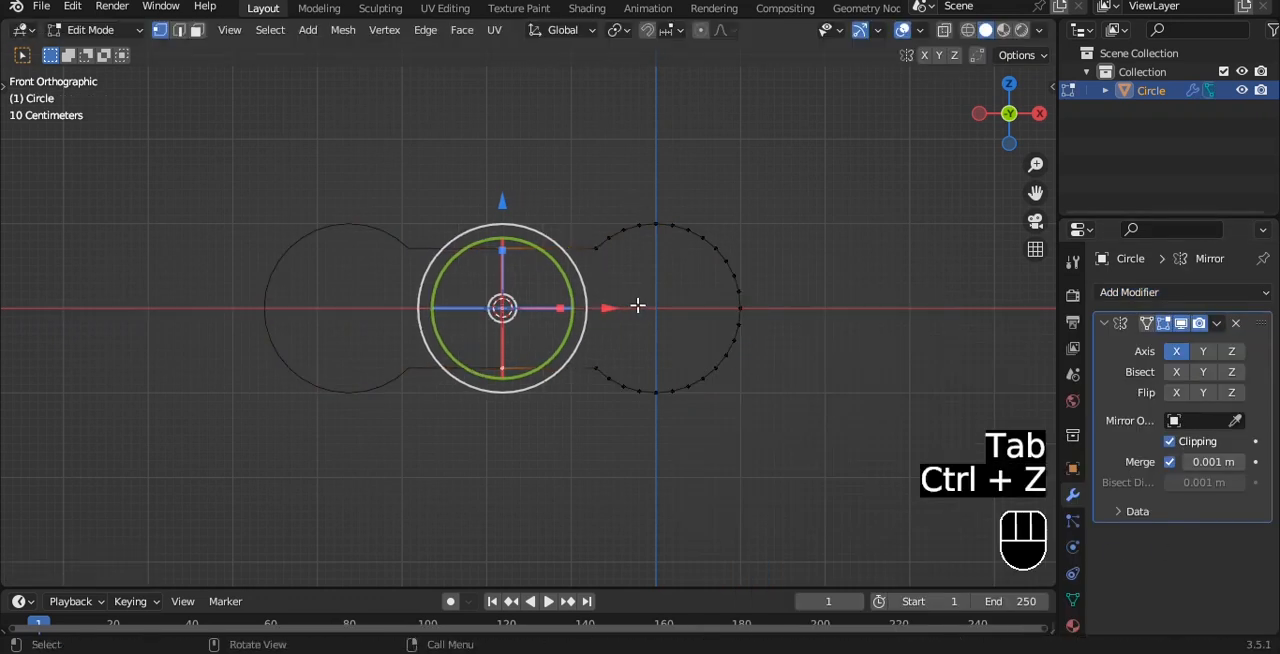
Fill the whole half outline with a face and extrude it about 0.78 m into a thick body
{"action": "left_click_drag", "start_coordinate": [570, 162], "coordinate": [768, 486]}
{"action": "left_click_drag", "start_coordinate": [789, 306], "coordinate": [741, 297]}
{"action": "key", "text": "a"}
{"action": "key", "text": "a"}
{"action": "middle_click_drag", "start_coordinate": [743, 262], "coordinate": [700, 276], "text": "alt"}
{"action": "scroll", "coordinate": [715, 264], "scroll_direction": "up", "scroll_amount": 1}
{"action": "key", "text": "f"}
{"action": "key", "text": "e"}
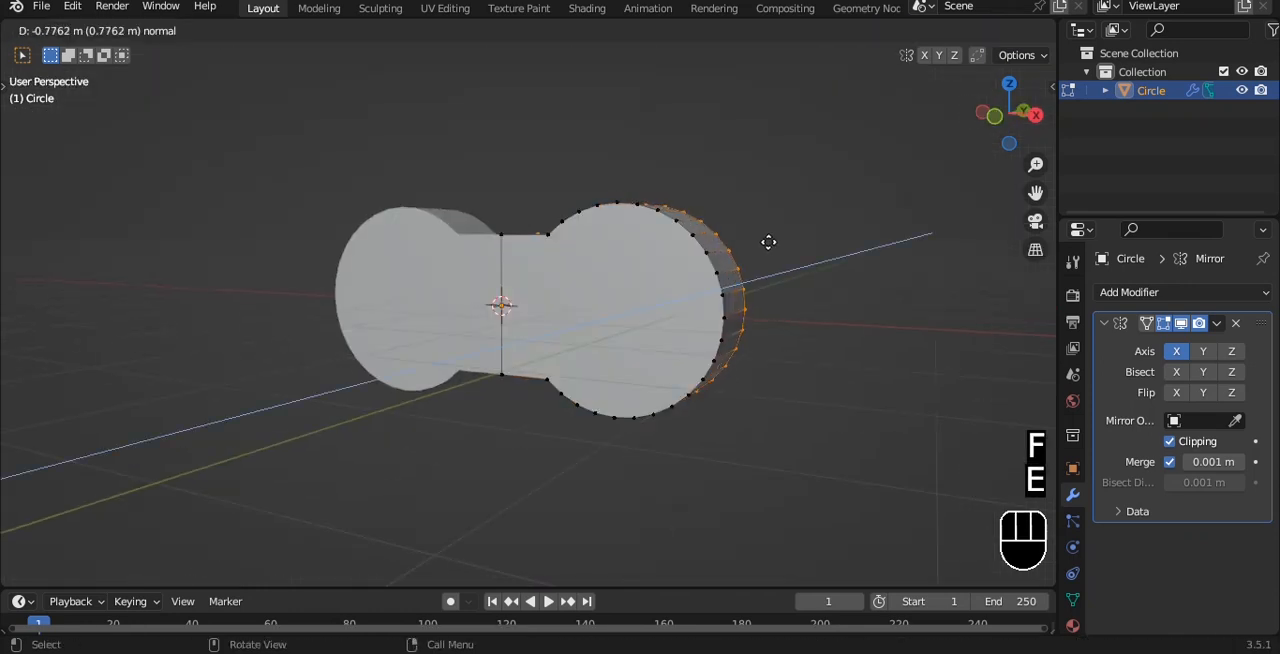
{"action": "left_click", "coordinate": [767, 242]}
Select the front and back rim edge loops of the body and try a bevel on them
{"action": "middle_click_drag", "start_coordinate": [762, 240], "coordinate": [714, 268]}
{"action": "scroll", "coordinate": [706, 254], "scroll_direction": "up", "scroll_amount": 1}
{"action": "key", "text": "2"}
{"action": "double_click", "coordinate": [676, 201]}
{"action": "left_click", "coordinate": [765, 180], "text": "shift"}
{"action": "key", "text": "ctrl+b"}
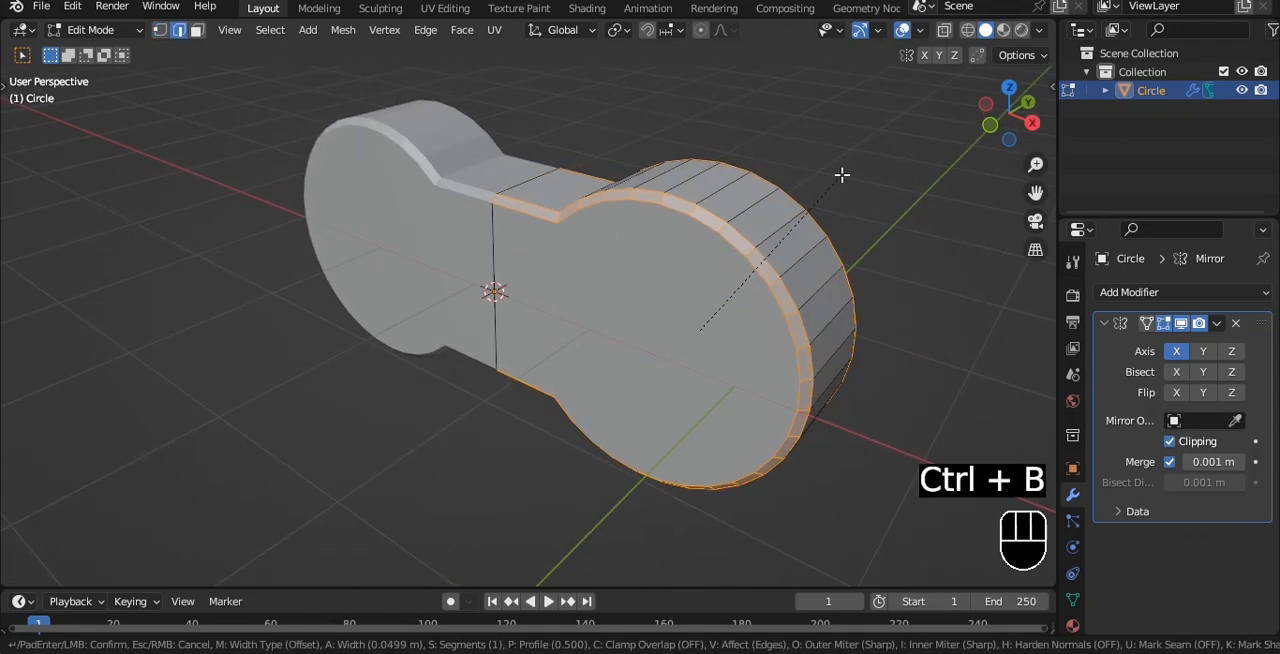
{"action": "right_click", "coordinate": [842, 175]}
Apply the body's scale and round its selected rim loops with a narrow multi-segment bevel
{"action": "key", "text": "Tab"}
{"action": "key", "text": "ctrl+a"}
{"action": "left_click", "coordinate": [794, 234]}
{"action": "key", "text": "Tab"}
{"action": "key", "text": "ctrl+b"}
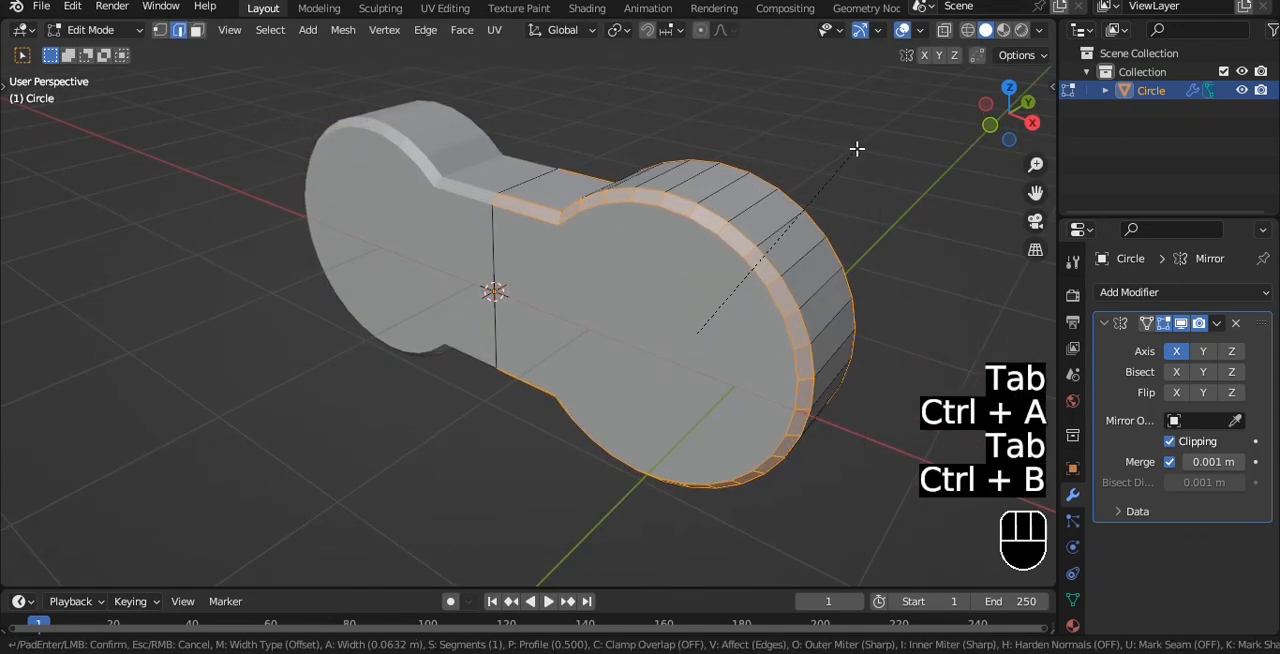
{"action": "scroll", "coordinate": [856, 148], "scroll_direction": "up", "scroll_amount": 1}
{"action": "left_click", "coordinate": [899, 238]}
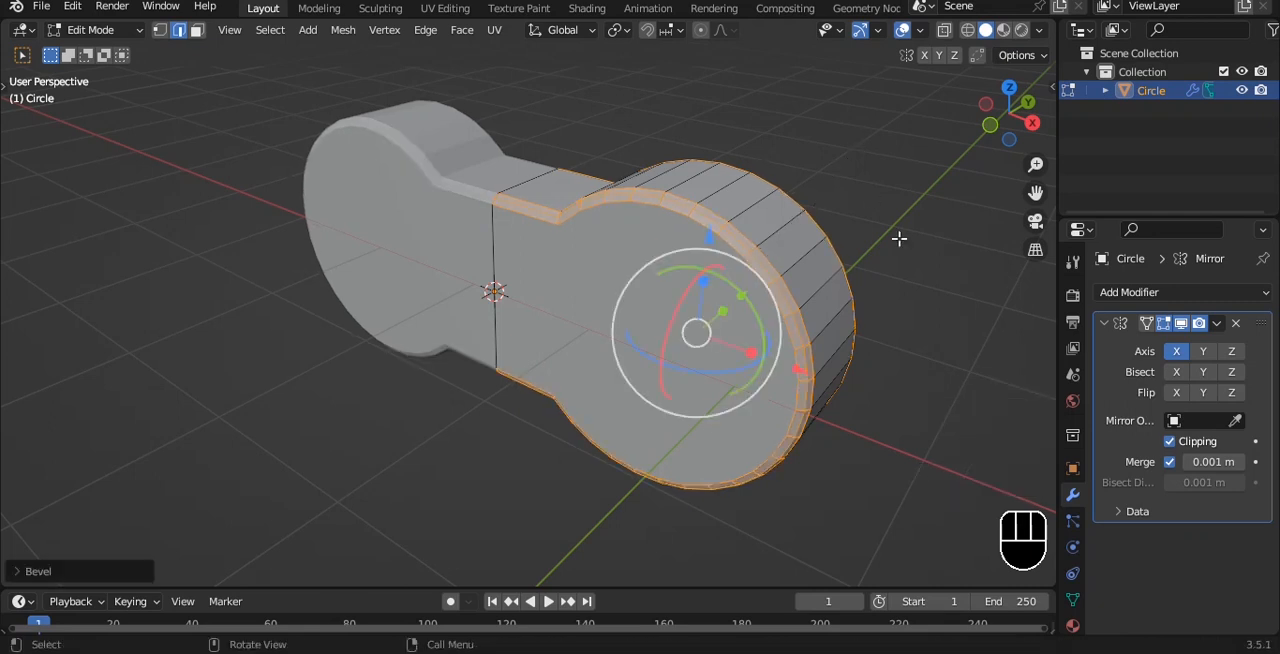
Add a level 3 Subdivision Surface modifier to the body and shade it smooth
{"action": "key", "text": "Tab"}
{"action": "key", "text": "ctrl+3"}
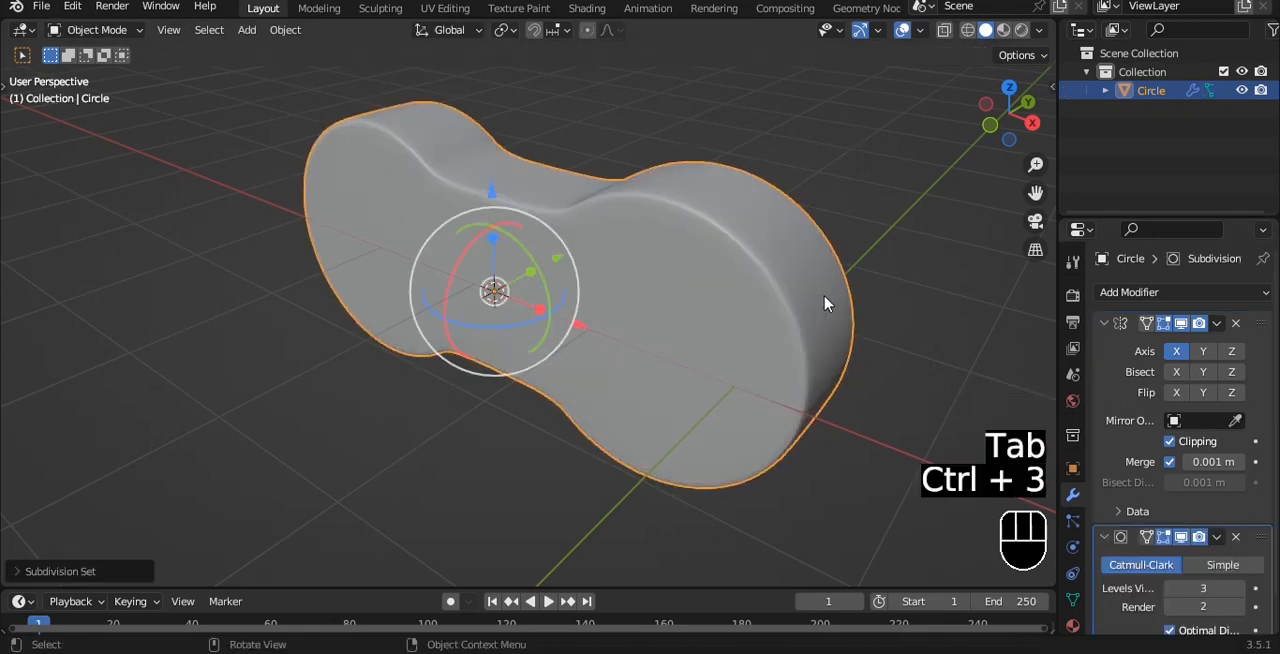
{"action": "right_click", "coordinate": [820, 240]}
{"action": "left_click", "coordinate": [789, 231]}
Select the narrow middle section's vertices through the mesh in front view and scale them to about 0.85 along Z
{"action": "key", "text": "grave"}
{"action": "left_click", "coordinate": [752, 195]}
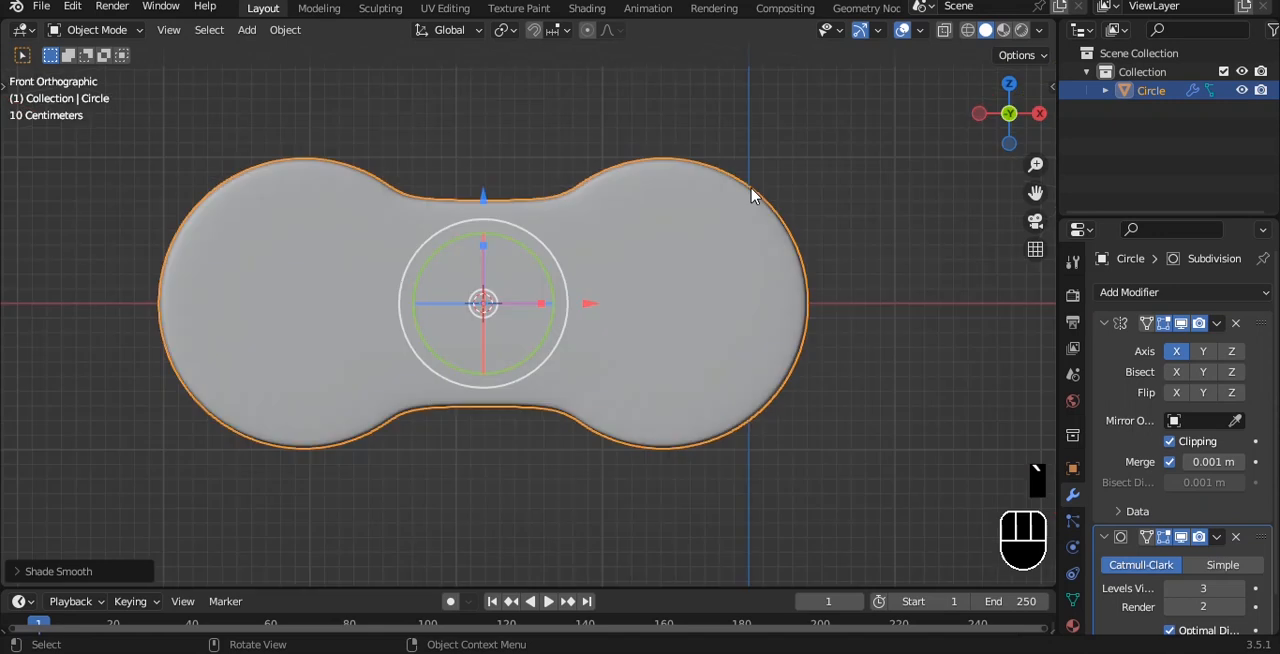
{"action": "key", "text": "Tab"}
{"action": "key", "text": "alt+z"}
{"action": "key", "text": "1"}
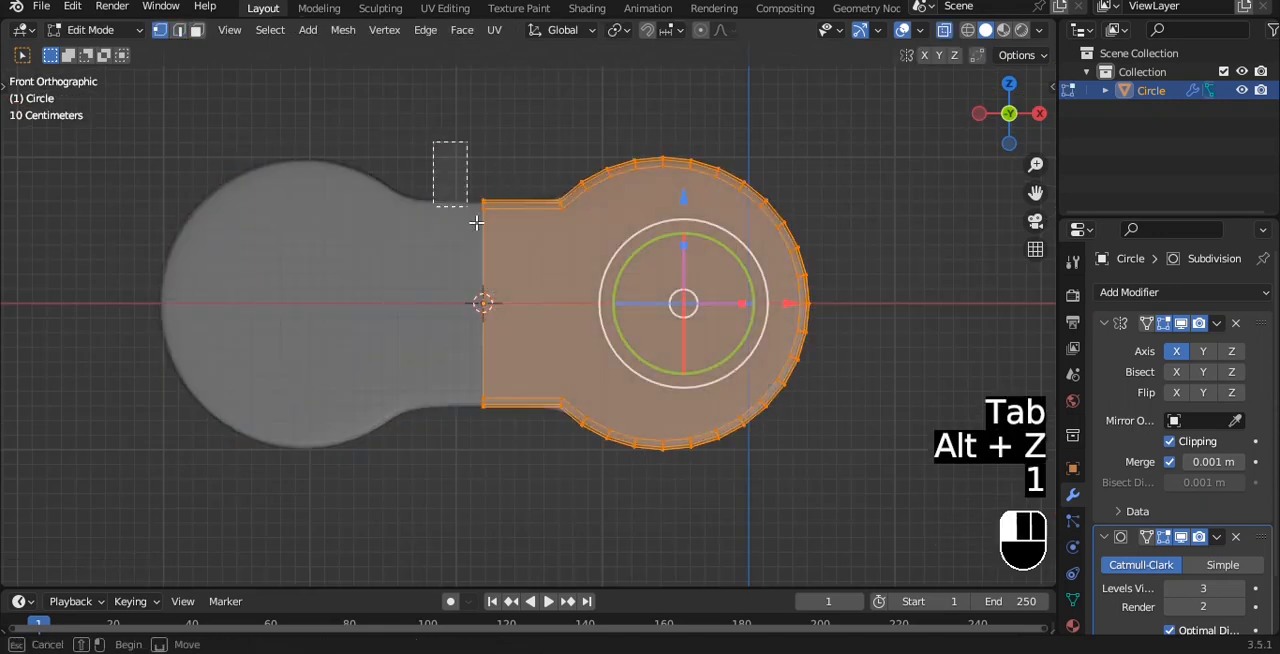
{"action": "left_click_drag", "start_coordinate": [570, 459], "coordinate": [570, 459]}
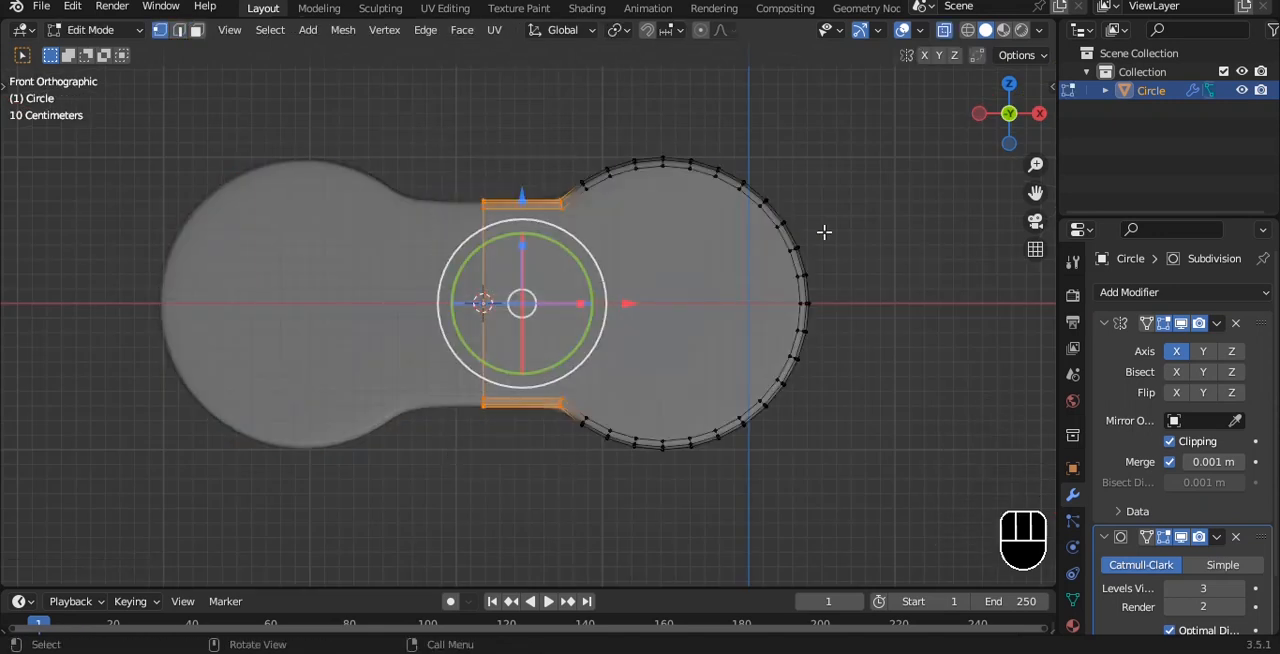
{"action": "key", "text": "s"}
{"action": "key", "text": "z"}
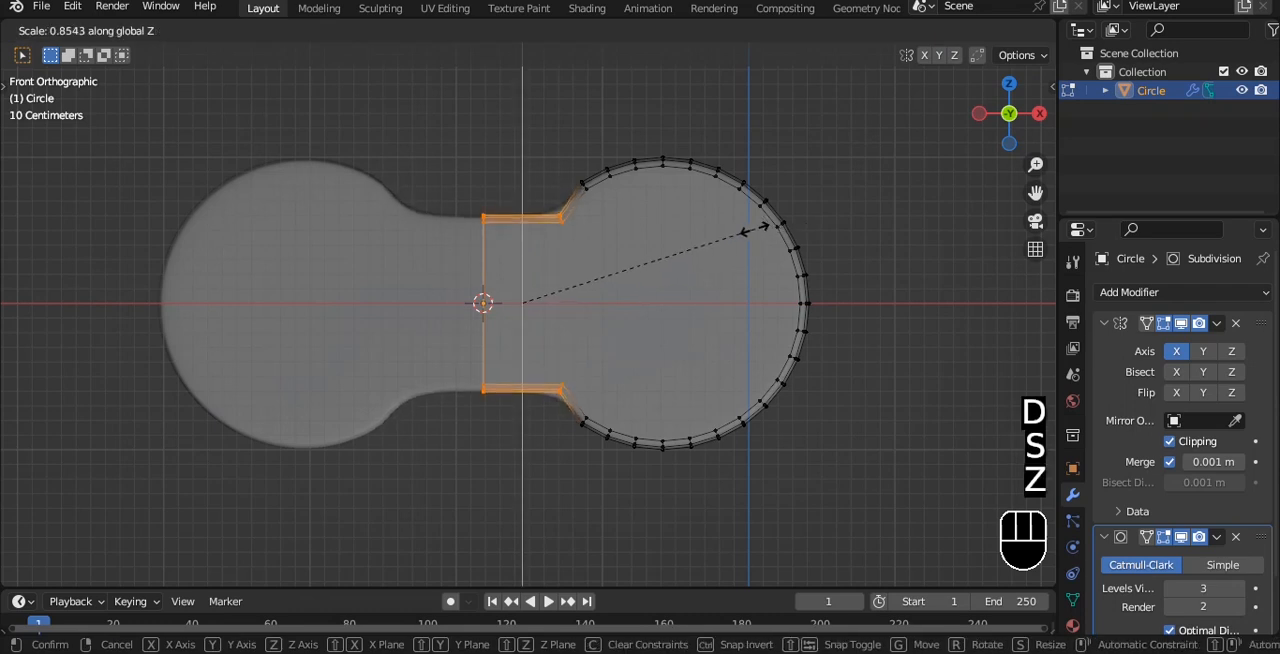
{"action": "left_click", "coordinate": [743, 232]}
Shift the corner vertices where the middle section meets the round lobe along X to adjust the curve
{"action": "key", "text": "a"}
{"action": "left_click_drag", "start_coordinate": [532, 192], "coordinate": [569, 321]}
{"action": "left_click_drag", "start_coordinate": [578, 422], "coordinate": [578, 422]}
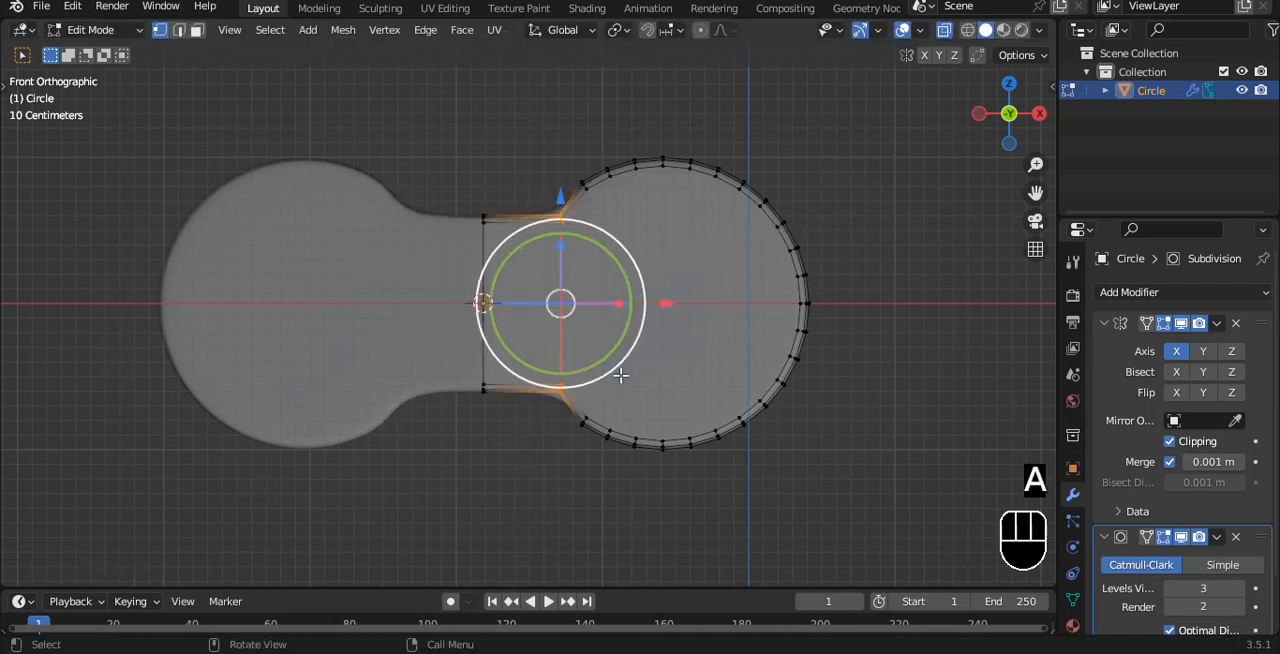
{"action": "key", "text": "g"}
{"action": "key", "text": "x"}
{"action": "left_click", "coordinate": [643, 293]}
{"action": "key", "text": "Tab"}
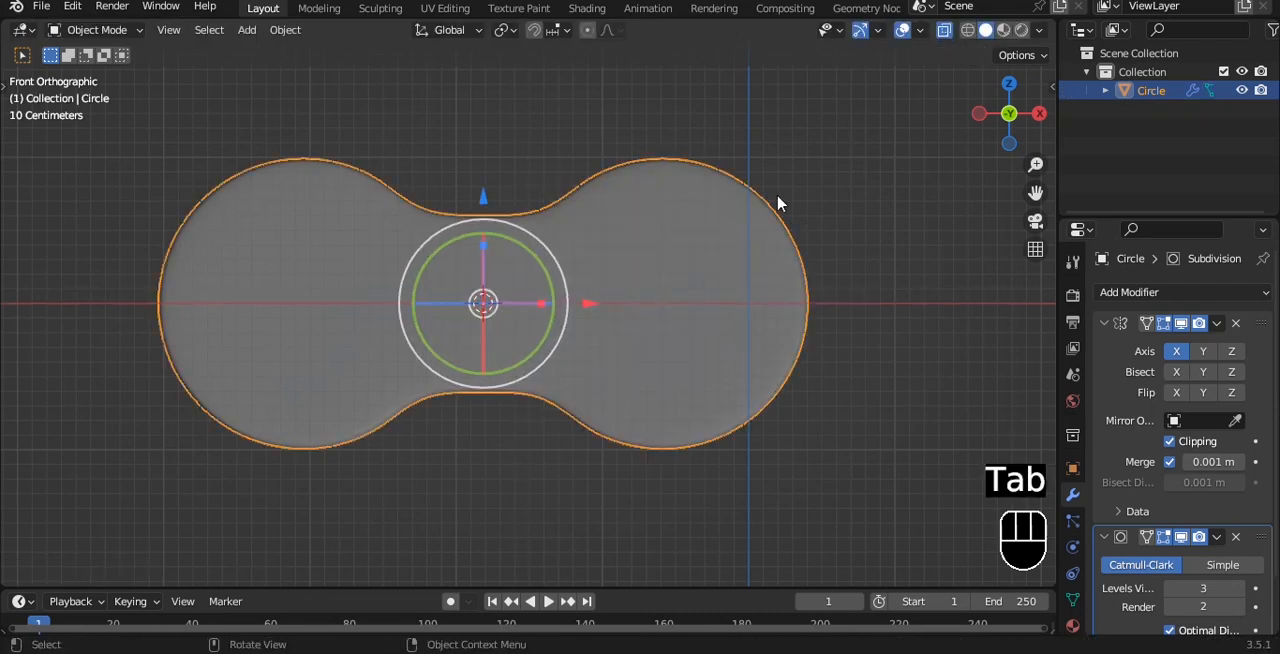
{"action": "left_click", "coordinate": [806, 160]}
{"action": "key", "text": "alt+z"}
{"action": "middle_click_drag", "start_coordinate": [807, 160], "coordinate": [709, 157]}
Add a cylinder mesh at the center of the body and shade it smooth
{"action": "key", "text": "grave"}
{"action": "left_click", "coordinate": [752, 168]}
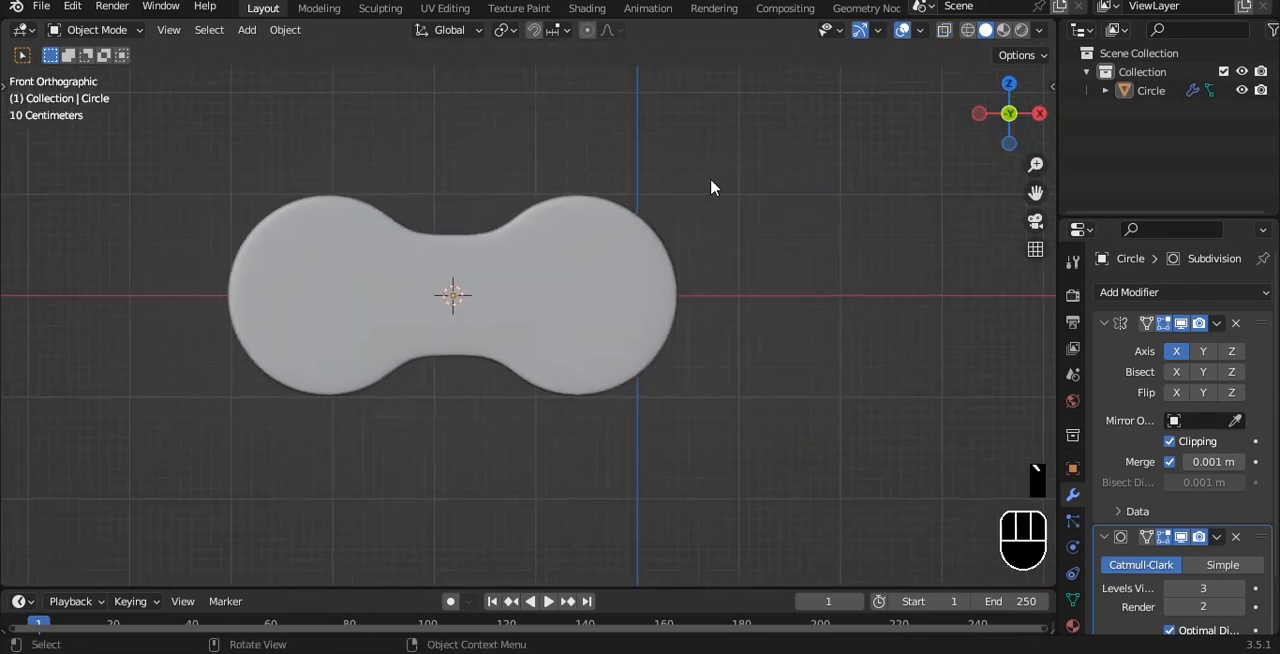
{"action": "left_click", "coordinate": [628, 266]}
{"action": "key", "text": "Tab"}
{"action": "key", "text": "Tab"}
{"action": "key", "text": "shift+a"}
{"action": "mouse_move", "coordinate": [712, 150]}
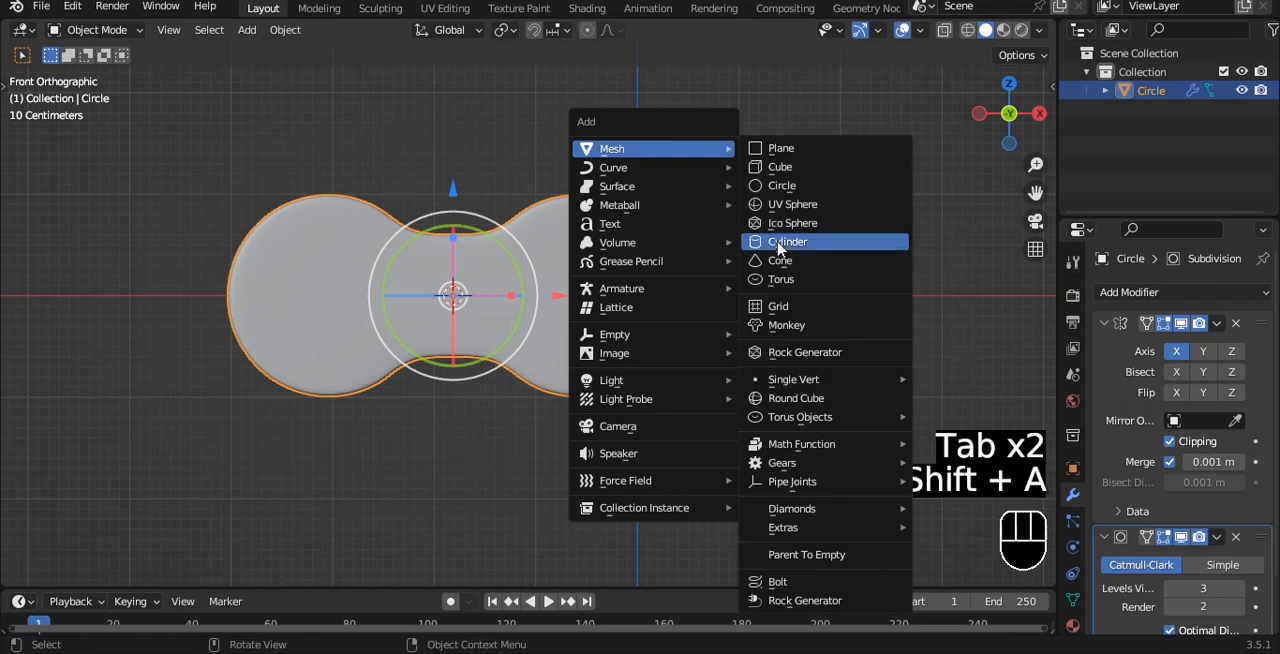
{"action": "left_click", "coordinate": [786, 242]}
{"action": "right_click", "coordinate": [755, 251]}
{"action": "left_click", "coordinate": [753, 251]}
Rotate the cylinder 90° about X and scale it down to button size
{"action": "key", "text": "r"}
{"action": "key", "text": "x"}
{"action": "key", "text": "9"}
{"action": "key", "text": "0"}
{"action": "left_click", "coordinate": [757, 271]}
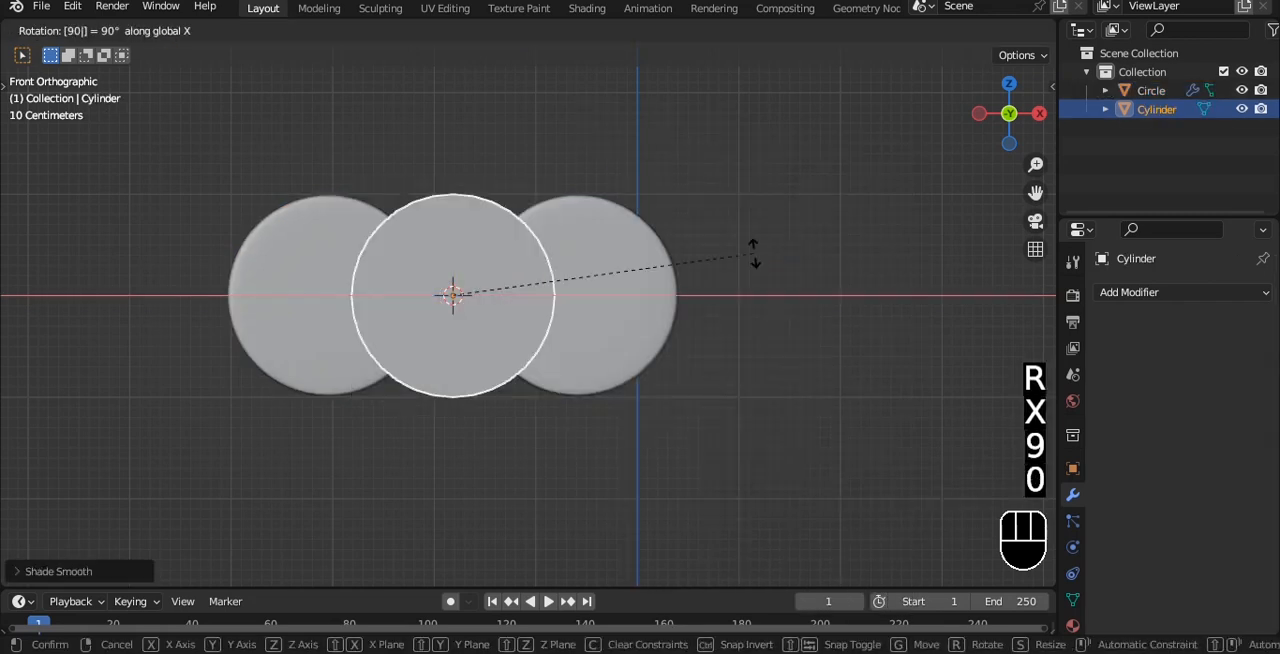
{"action": "key", "text": "s"}
{"action": "left_click", "coordinate": [538, 295]}
{"action": "left_click_drag", "start_coordinate": [538, 290], "coordinate": [498, 352], "text": "alt"}
{"action": "left_click_drag", "start_coordinate": [514, 232], "coordinate": [479, 256]}
Move the cylinder about 1.27 m along X and then up along Z into the upper part of the right lobe
{"action": "key", "text": "1"}
{"action": "key", "text": "grave"}
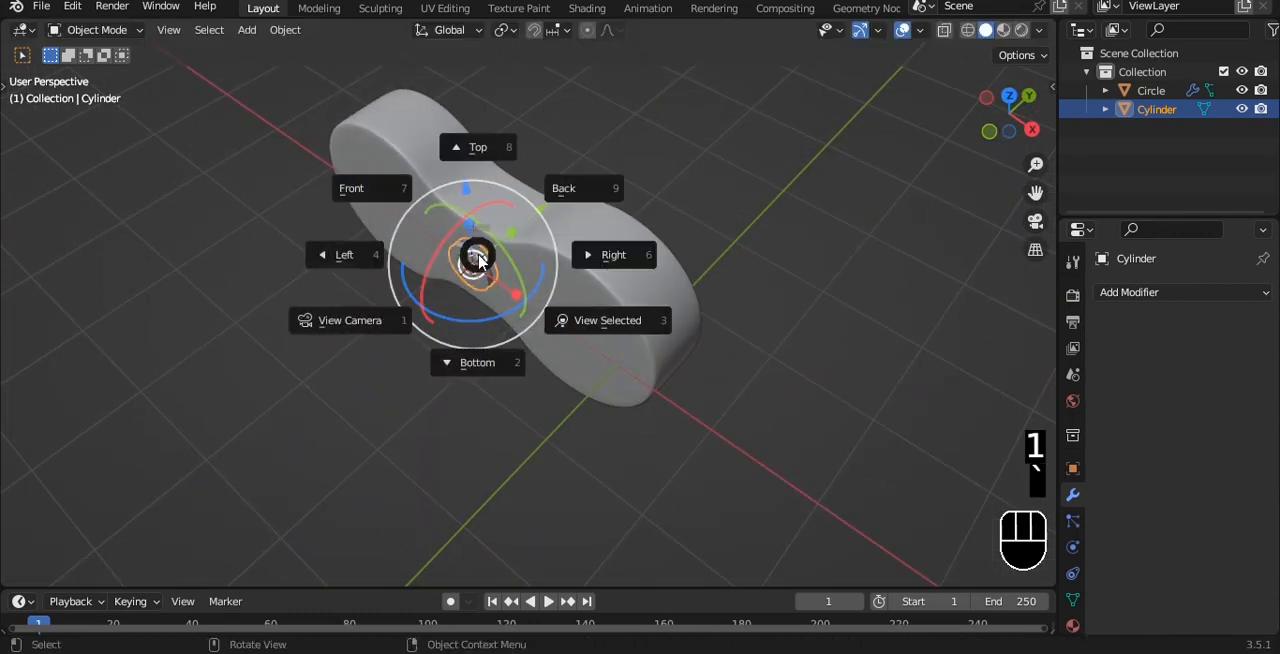
{"action": "left_click", "coordinate": [368, 191]}
{"action": "key", "text": "g"}
{"action": "key", "text": "x"}
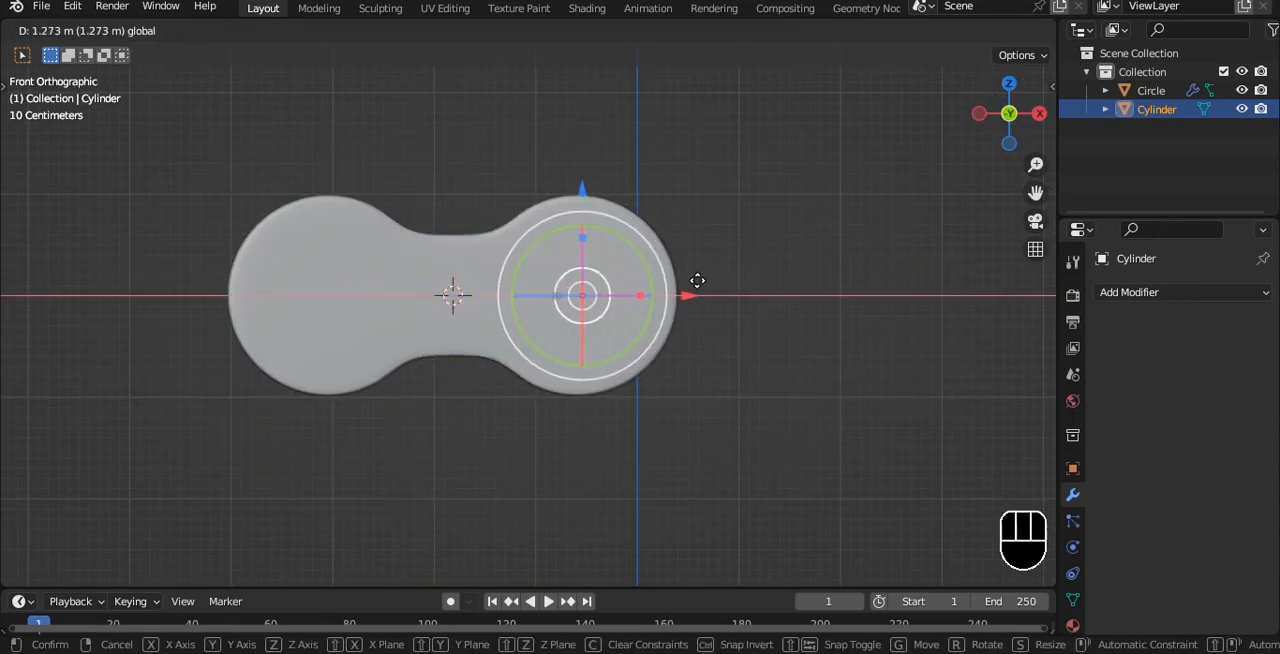
{"action": "left_click", "coordinate": [697, 282]}
{"action": "key", "text": "g"}
{"action": "key", "text": "z"}
{"action": "left_click", "coordinate": [576, 143]}
Scale the button cylinder to about 0.85 of its size and apply its scale
{"action": "scroll", "coordinate": [620, 157], "scroll_direction": "up", "scroll_amount": 3}
{"action": "key", "text": "s"}
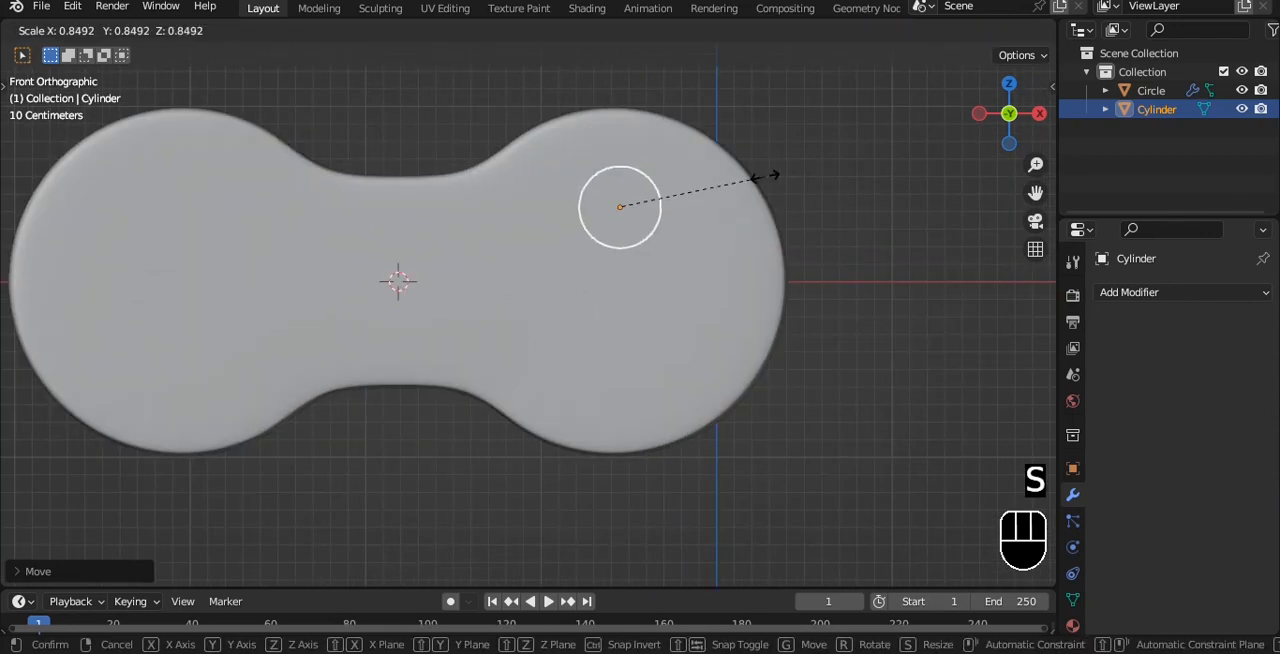
{"action": "left_click", "coordinate": [745, 177]}
{"action": "left_click_drag", "start_coordinate": [885, 115], "coordinate": [671, 306], "text": "alt"}
{"action": "scroll", "coordinate": [665, 304], "scroll_direction": "up", "scroll_amount": 5}
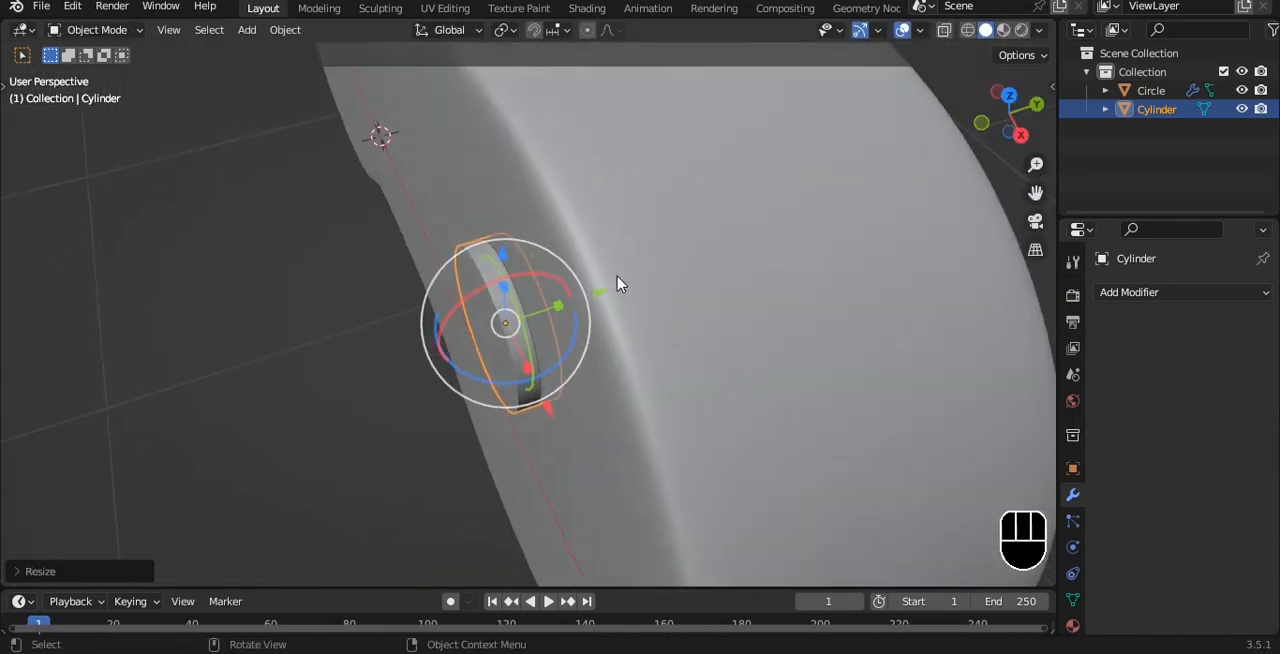
{"action": "key", "text": "Tab"}
Bevel the button's front rim loop about 0.01 m with two segments and add a level 3 Subdivision Surface modifier
{"action": "key", "text": "Tab"}
{"action": "key", "text": "ctrl+a"}
{"action": "left_click", "coordinate": [557, 312]}
{"action": "key", "text": "Tab"}
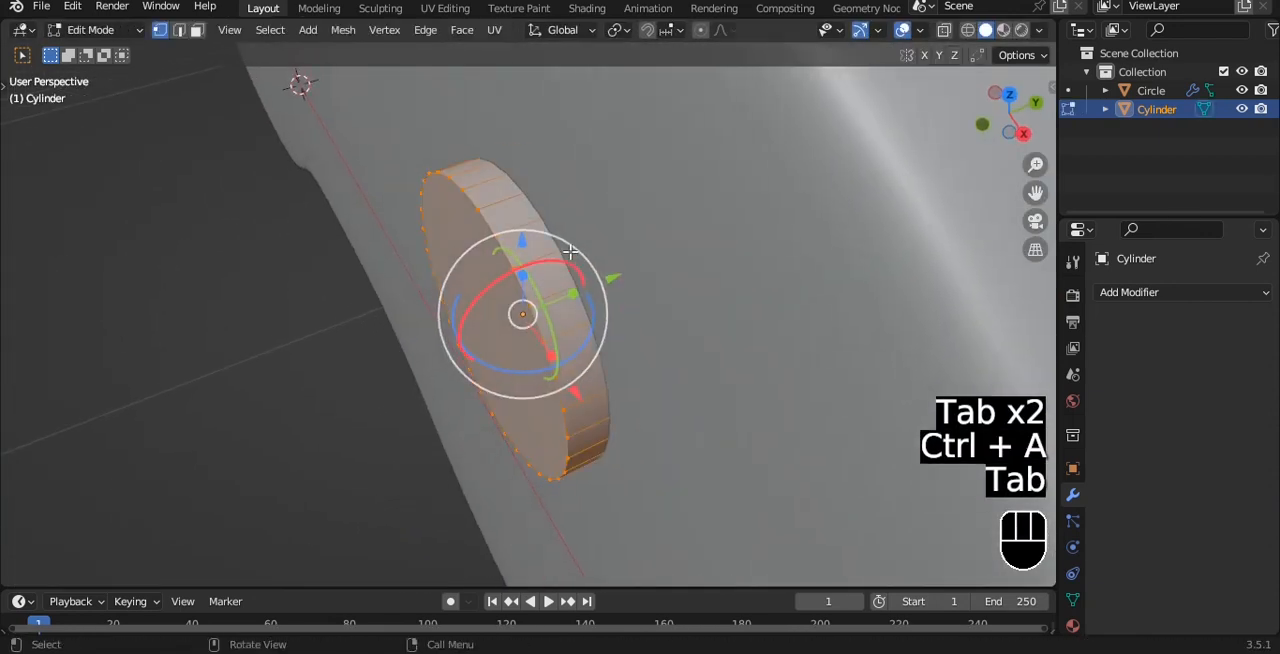
{"action": "left_click", "coordinate": [497, 237]}
{"action": "left_click", "coordinate": [493, 222], "text": "alt"}
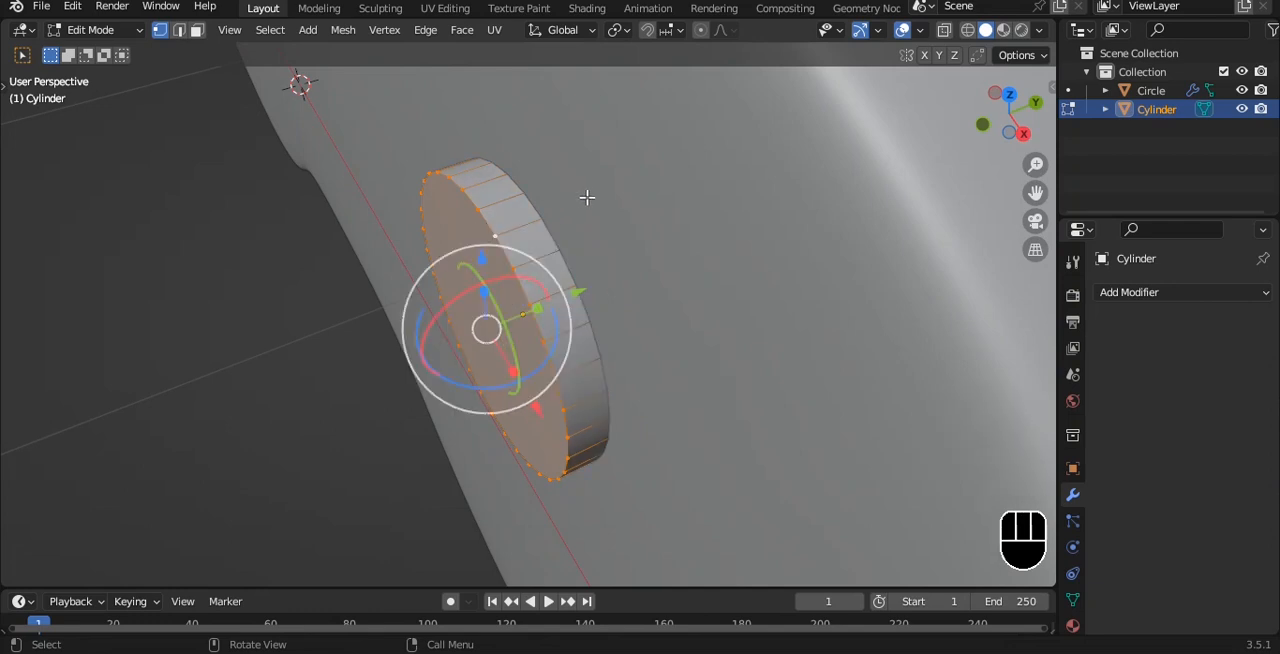
{"action": "key", "text": "ctrl+b"}
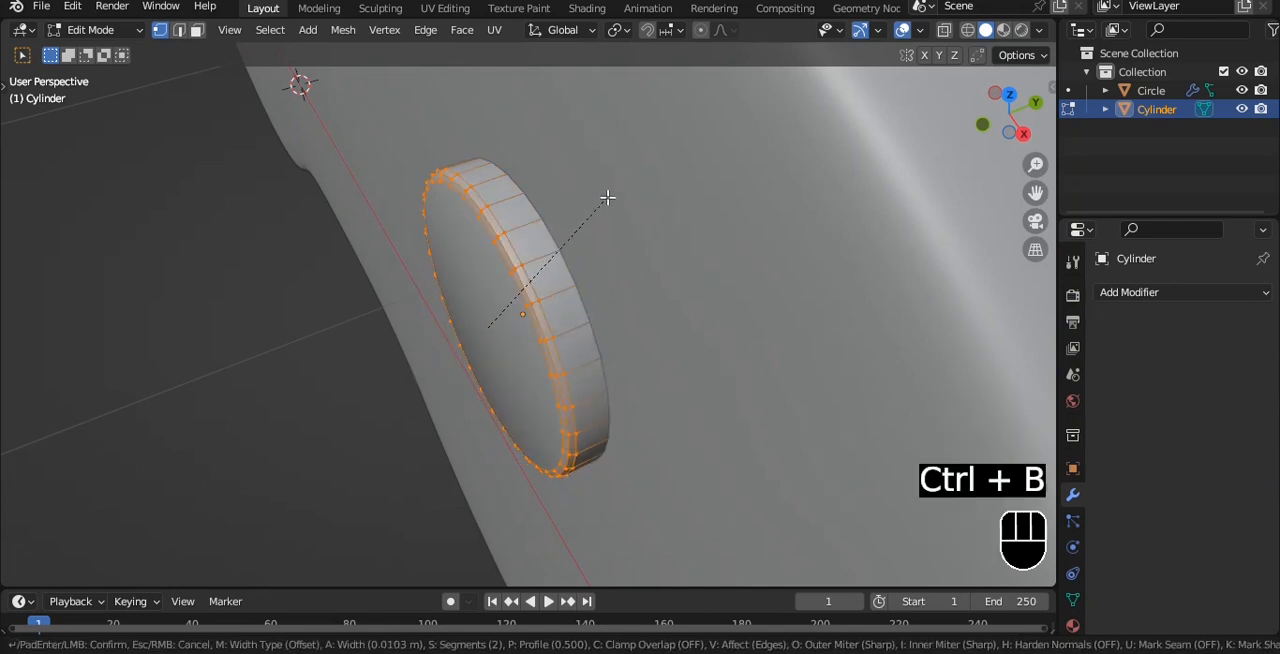
{"action": "left_click", "coordinate": [607, 197]}
{"action": "key", "text": "Tab"}
{"action": "key", "text": "ctrl+3"}
Select the button's rear-end geometry through the mesh and delete it
{"action": "key", "text": "Tab"}
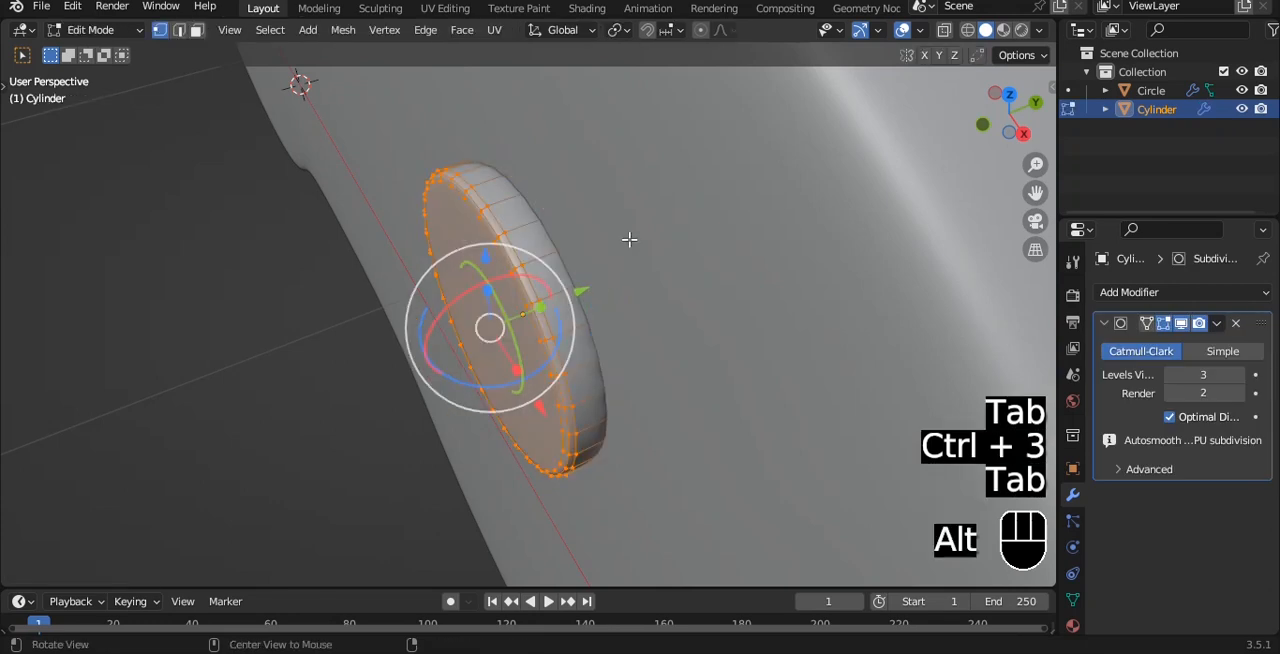
{"action": "key", "text": "alt+z"}
{"action": "middle_click_drag", "start_coordinate": [629, 239], "coordinate": [520, 169]}
{"action": "scroll", "coordinate": [519, 166], "scroll_direction": "down", "scroll_amount": 3}
{"action": "key", "text": "grave"}
{"action": "left_click", "coordinate": [590, 143]}
{"action": "key", "text": "a"}
{"action": "middle_click_drag", "start_coordinate": [468, 111], "coordinate": [467, 174], "text": "shift"}
{"action": "left_click_drag", "start_coordinate": [455, 108], "coordinate": [514, 351]}
{"action": "key", "text": "x"}
{"action": "left_click", "coordinate": [558, 176]}
{"action": "key", "text": "Tab"}
{"action": "key", "text": "alt+z"}
{"action": "middle_click_drag", "start_coordinate": [535, 186], "coordinate": [572, 222], "text": "shift"}
{"action": "middle_click_drag", "start_coordinate": [572, 222], "coordinate": [715, 236]}
Duplicate the button mesh in front view and place the copy about 0.9 m lower along Z
{"action": "key", "text": "grave"}
{"action": "left_click", "coordinate": [677, 201]}
{"action": "scroll", "coordinate": [680, 213], "scroll_direction": "down", "scroll_amount": 2}
{"action": "key", "text": "Tab"}
{"action": "key", "text": "a"}
{"action": "key", "text": "shift+d"}
{"action": "key", "text": "z"}
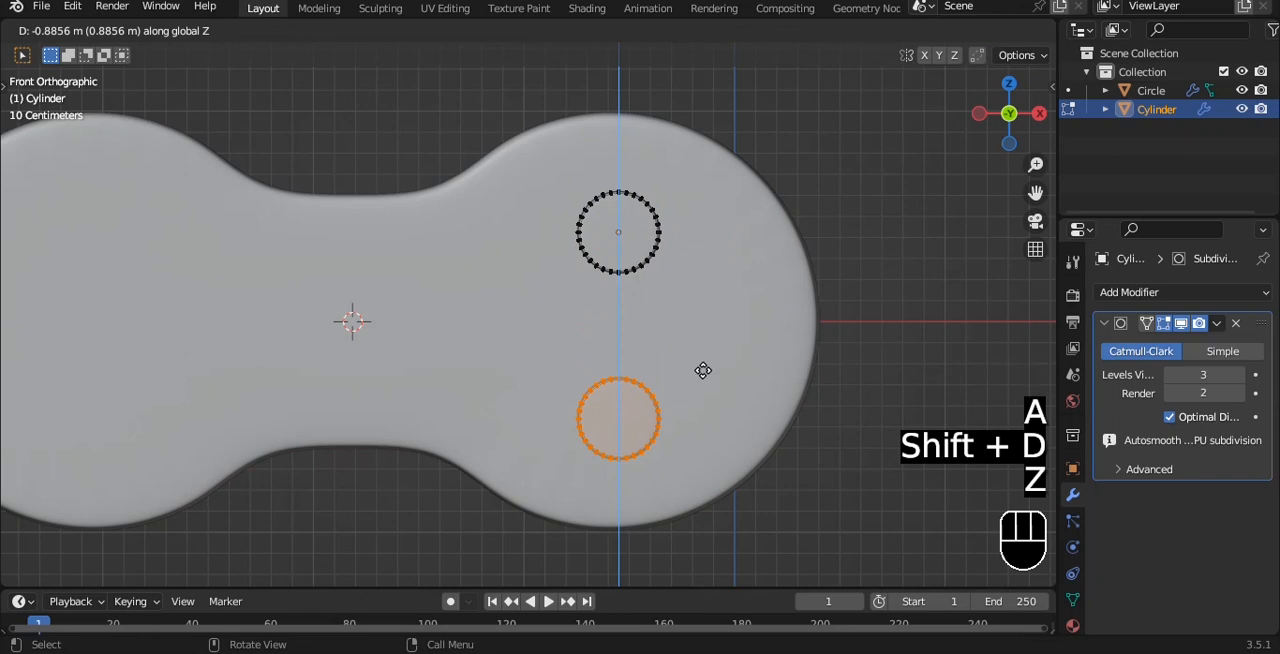
{"action": "left_click", "coordinate": [703, 366]}
Duplicate both buttons and rotate the copies 90° to form a four-button cross
{"action": "key", "text": "a"}
{"action": "key", "text": "a"}
{"action": "key", "text": "shift+d"}
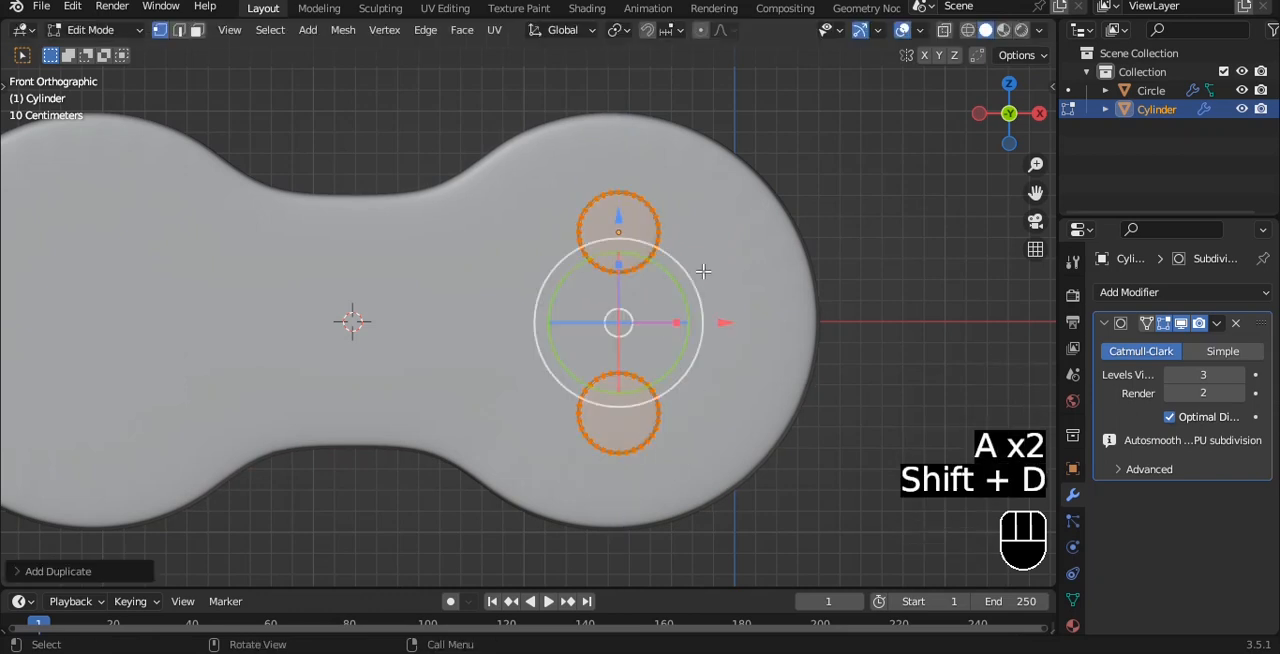
{"action": "key", "text": "r"}
{"action": "key", "text": "9"}
{"action": "key", "text": "0"}
{"action": "left_click", "coordinate": [703, 271]}
{"action": "key", "text": "Tab"}
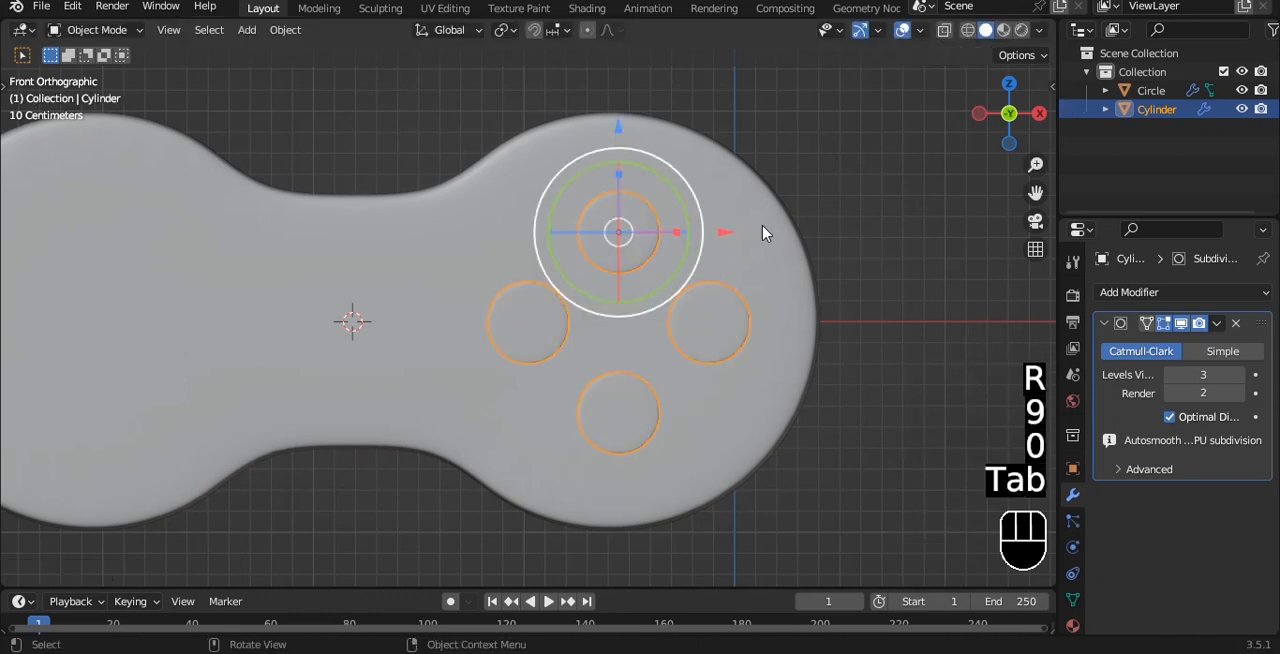
Set the button object's origin to the center of its geometry and deselect it
{"action": "key", "text": "q"}
{"action": "left_click", "coordinate": [822, 209]}
{"action": "middle_click_drag", "start_coordinate": [917, 212], "coordinate": [620, 203], "text": "alt"}
{"action": "key", "text": "grave"}
{"action": "left_click", "coordinate": [709, 350]}
{"action": "middle_click_drag", "start_coordinate": [628, 285], "coordinate": [754, 271], "text": "shift"}
{"action": "scroll", "coordinate": [632, 240], "scroll_direction": "down", "scroll_amount": 1}
{"action": "middle_click_drag", "start_coordinate": [632, 246], "coordinate": [732, 255], "text": "shift"}
{"action": "left_click", "coordinate": [651, 141]}
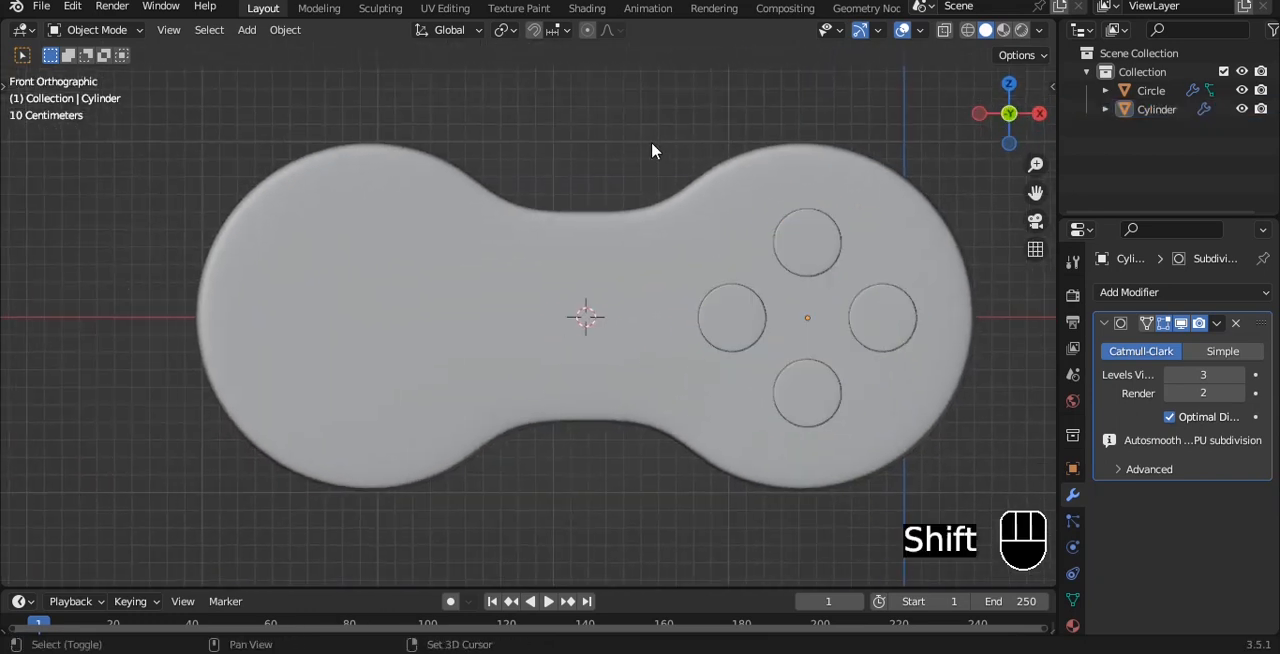
Add a cube at the body's centre and scale it along Z and X into a small horizontal bar
{"action": "key", "text": "shift+a"}
{"action": "left_click", "coordinate": [750, 161]}
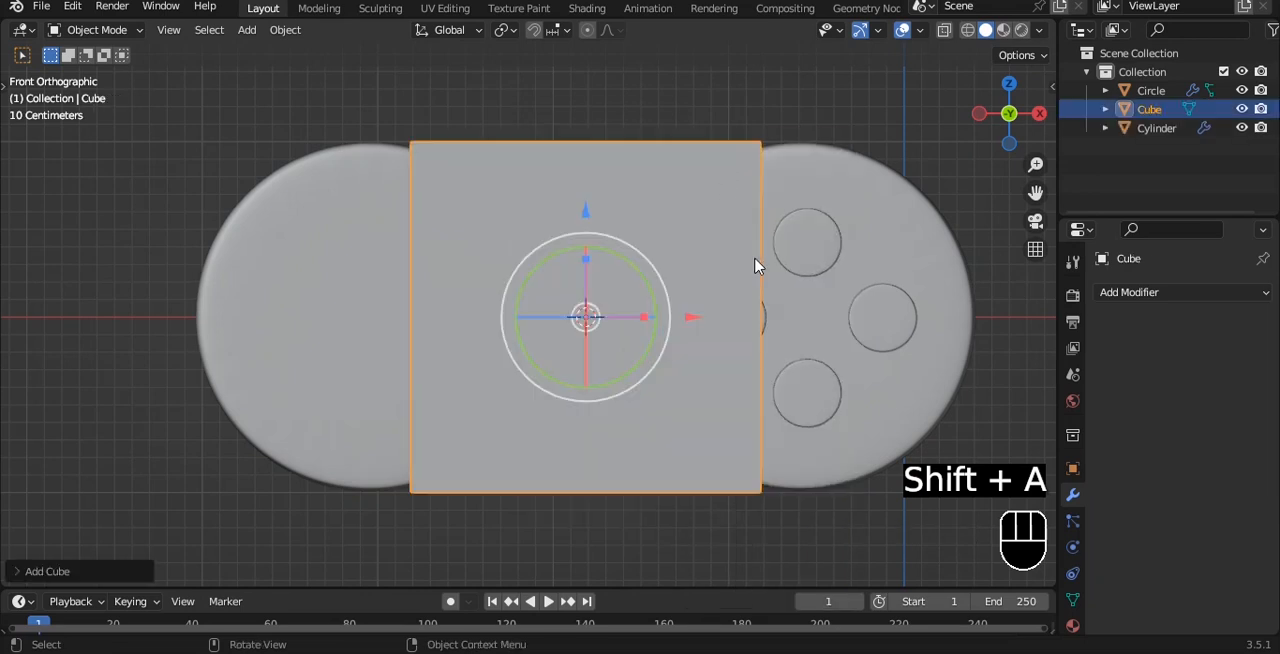
{"action": "key", "text": "s"}
{"action": "key", "text": "z"}
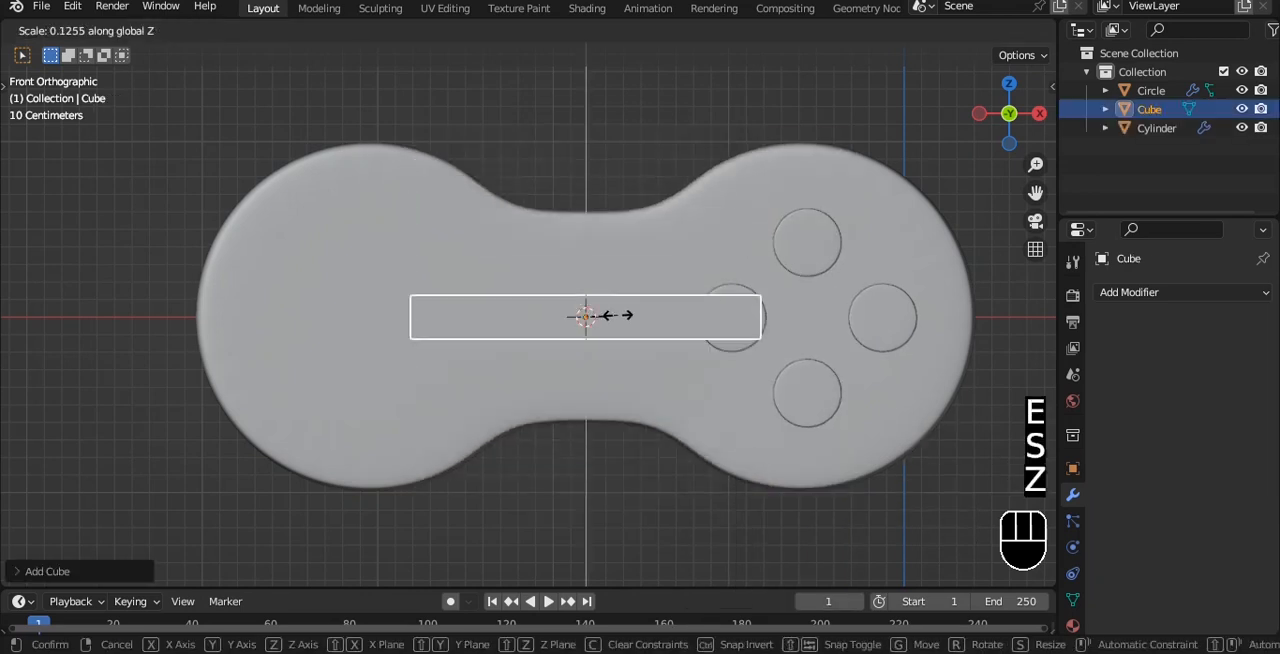
{"action": "left_click", "coordinate": [607, 315]}
{"action": "key", "text": "s"}
{"action": "key", "text": "x"}
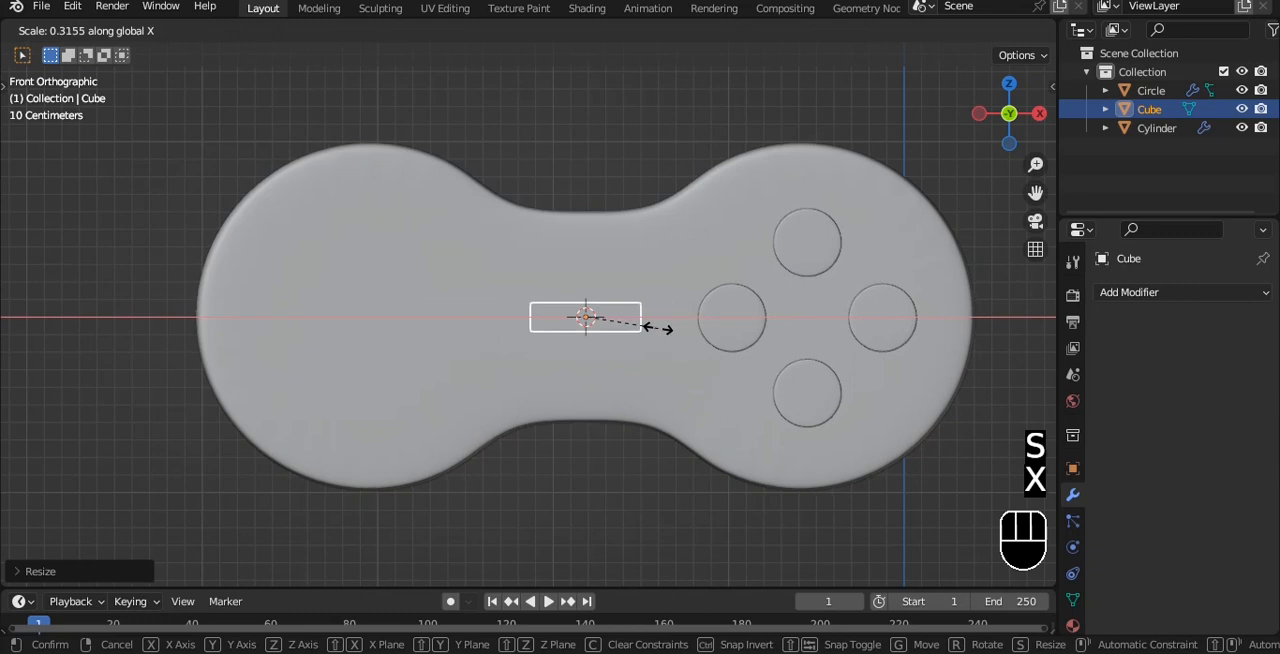
{"action": "left_click", "coordinate": [645, 324]}
{"action": "key", "text": "s"}
{"action": "key", "text": "z"}
{"action": "left_click", "coordinate": [700, 264]}
Scale the bar thinner along Y and apply its rotation and scale
{"action": "left_click_drag", "start_coordinate": [682, 254], "coordinate": [586, 341], "text": "alt"}
{"action": "key", "text": "s"}
{"action": "key", "text": "y"}
{"action": "left_click", "coordinate": [572, 366]}
{"action": "left_click", "coordinate": [1009, 96]}
{"action": "key", "text": "s"}
{"action": "key", "text": "y"}
{"action": "left_click", "coordinate": [631, 344]}
{"action": "key", "text": "KP_1"}
{"action": "key", "text": "ctrl+a"}
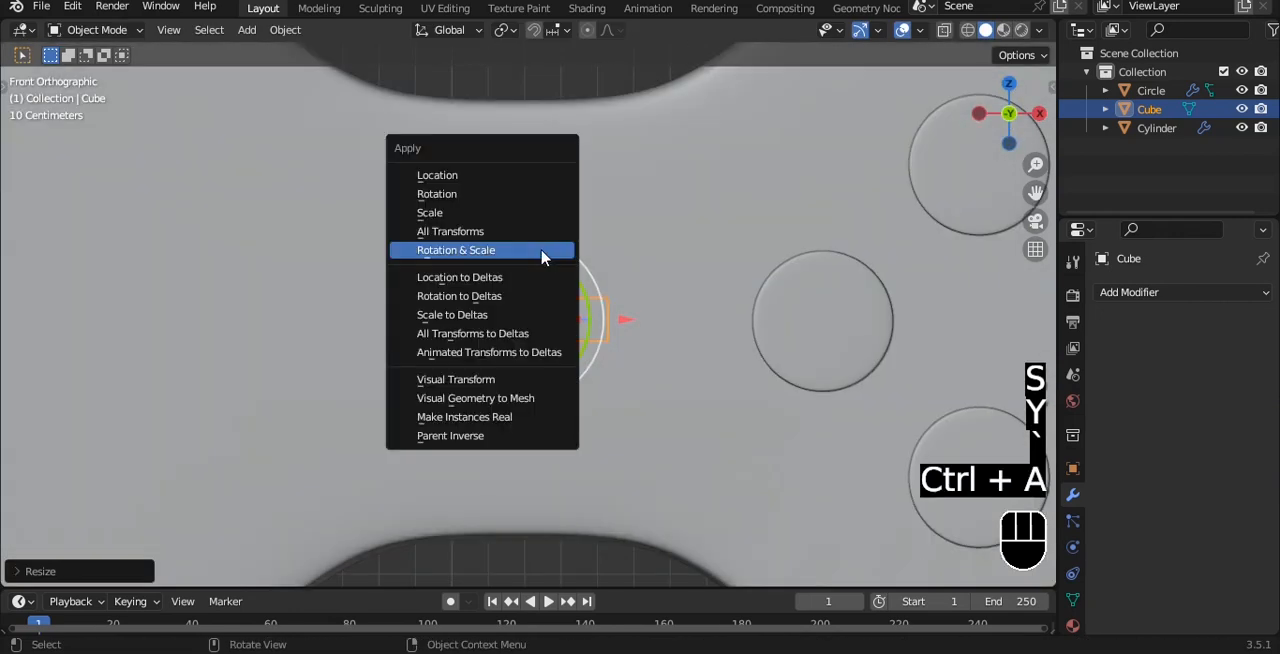
{"action": "left_click", "coordinate": [543, 254]}
Bevel all of the bar's edges with 2 segments, add a level 2 subdivision modifier and shade it smooth
{"action": "scroll", "coordinate": [540, 260], "scroll_direction": "up", "scroll_amount": 5}
{"action": "left_click_drag", "start_coordinate": [566, 252], "coordinate": [540, 283], "text": "alt"}
{"action": "scroll", "coordinate": [552, 290], "scroll_direction": "up", "scroll_amount": 2}
{"action": "left_click_drag", "start_coordinate": [612, 328], "coordinate": [581, 290], "text": "alt+shift"}
{"action": "key", "text": "Tab"}
{"action": "key", "text": "ctrl+b"}
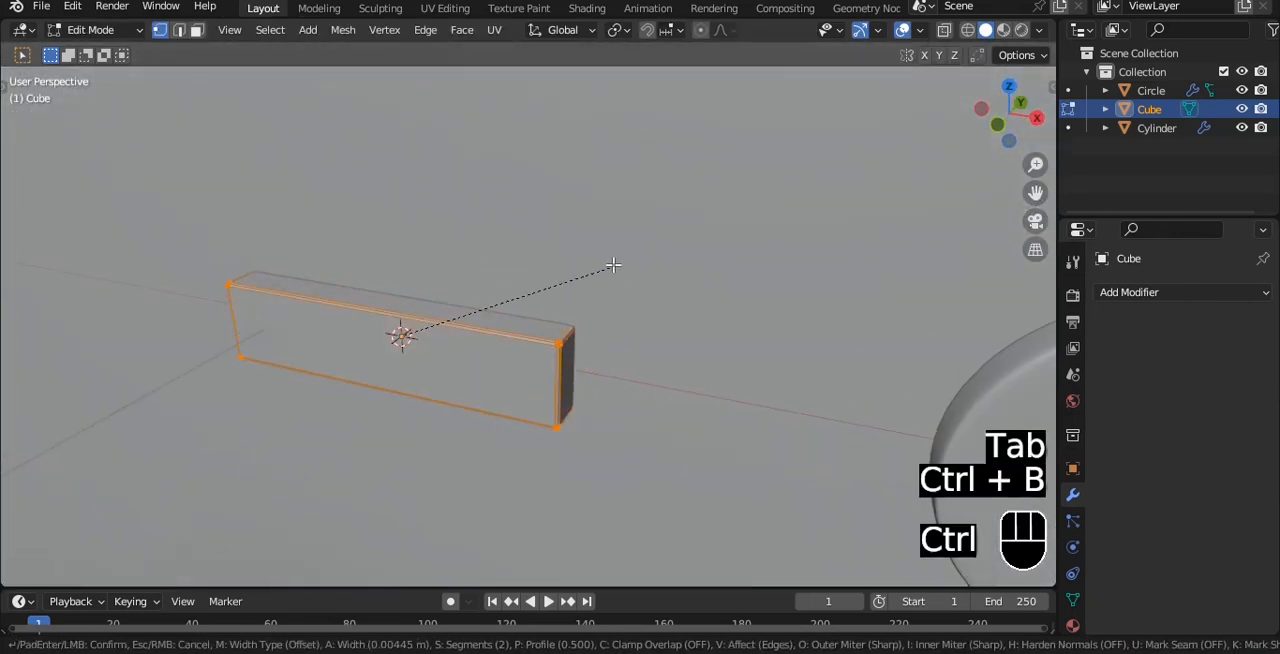
{"action": "left_click", "coordinate": [616, 265]}
{"action": "key", "text": "Tab"}
{"action": "key", "text": "ctrl+2"}
{"action": "right_click", "coordinate": [616, 266]}
{"action": "left_click", "coordinate": [616, 266]}
Duplicate the bar along X onto the body's left lobe and scale the copy along X and Z
{"action": "key", "text": "grave"}
{"action": "left_click", "coordinate": [576, 219]}
{"action": "middle_click_drag", "start_coordinate": [577, 223], "coordinate": [717, 288], "text": "shift"}
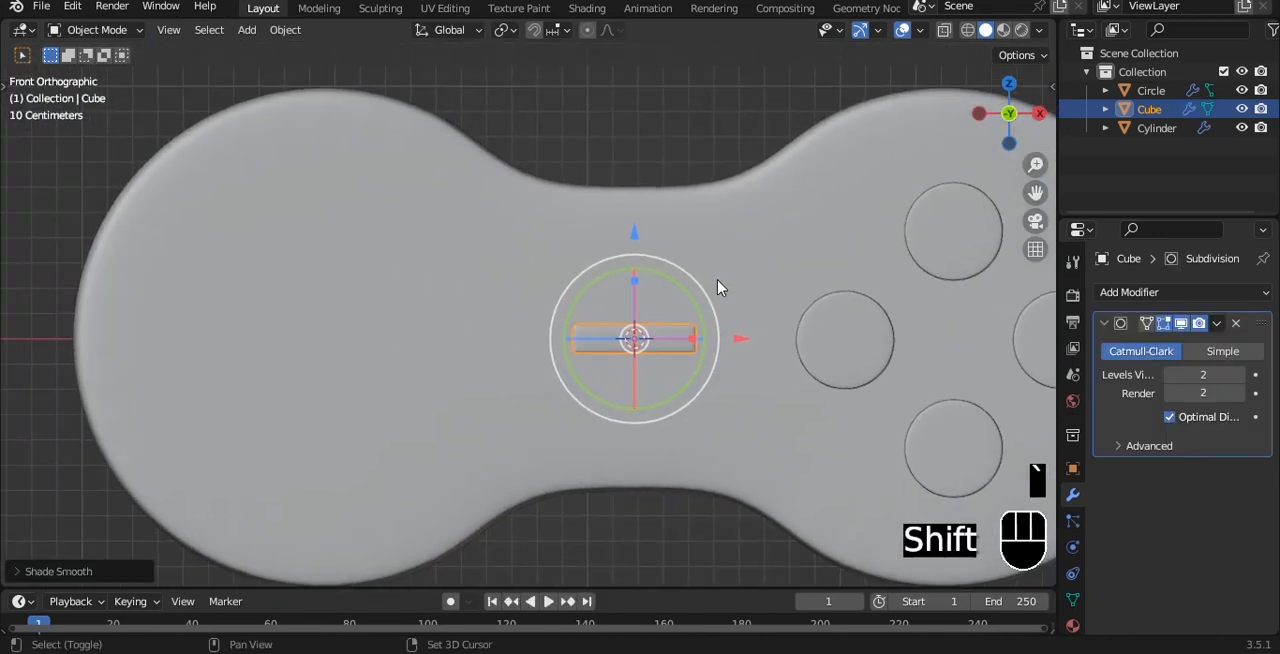
{"action": "key", "text": "shift+d"}
{"action": "key", "text": "x"}
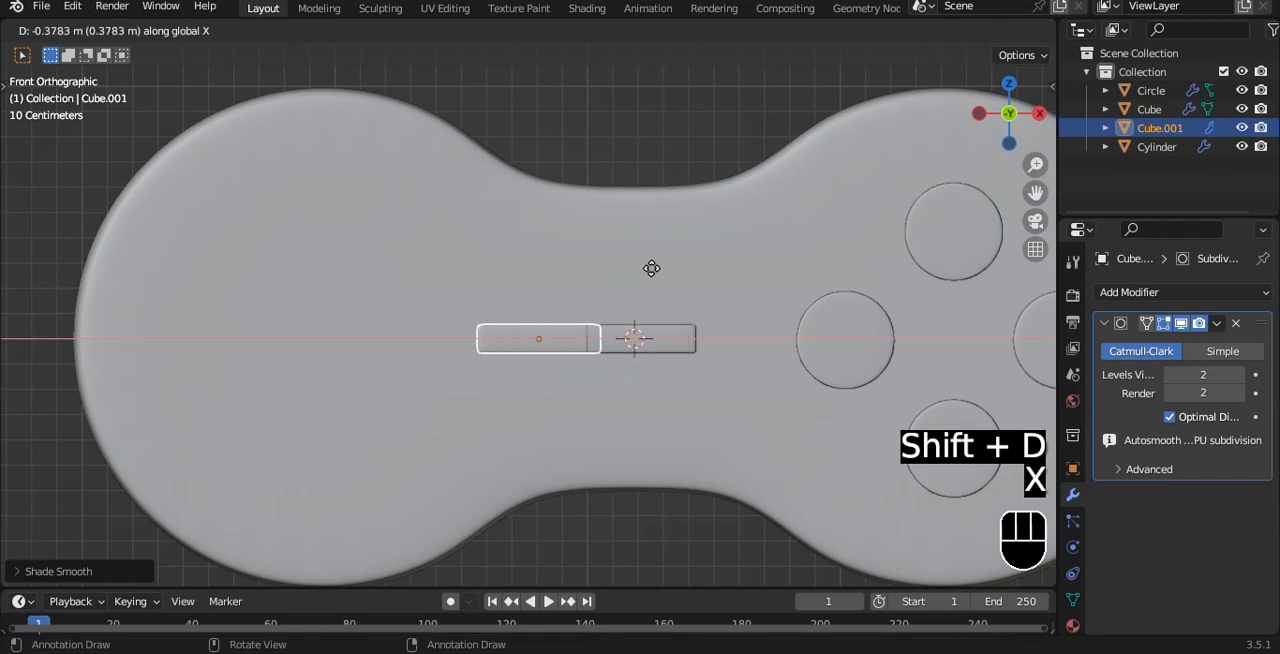
{"action": "left_click", "coordinate": [437, 268]}
{"action": "key", "text": "s"}
{"action": "key", "text": "x"}
{"action": "left_click", "coordinate": [545, 270]}
{"action": "key", "text": "s"}
{"action": "key", "text": "z"}
{"action": "left_click", "coordinate": [555, 212]}
{"action": "middle_click_drag", "start_coordinate": [527, 251], "coordinate": [560, 340], "text": "shift"}
{"action": "key", "text": "grave"}
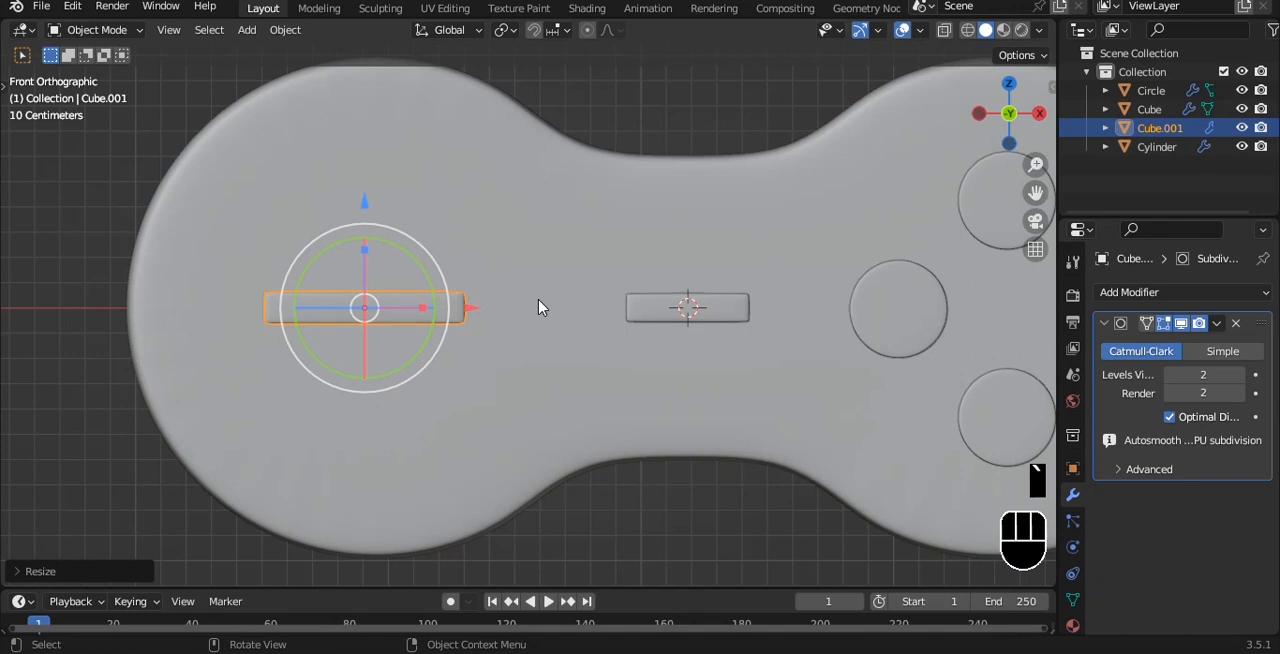
Try forming a cross from the left bar by duplicating its mesh rotated 90°, and delete the copy
{"action": "key", "text": "Tab"}
{"action": "key", "text": "a"}
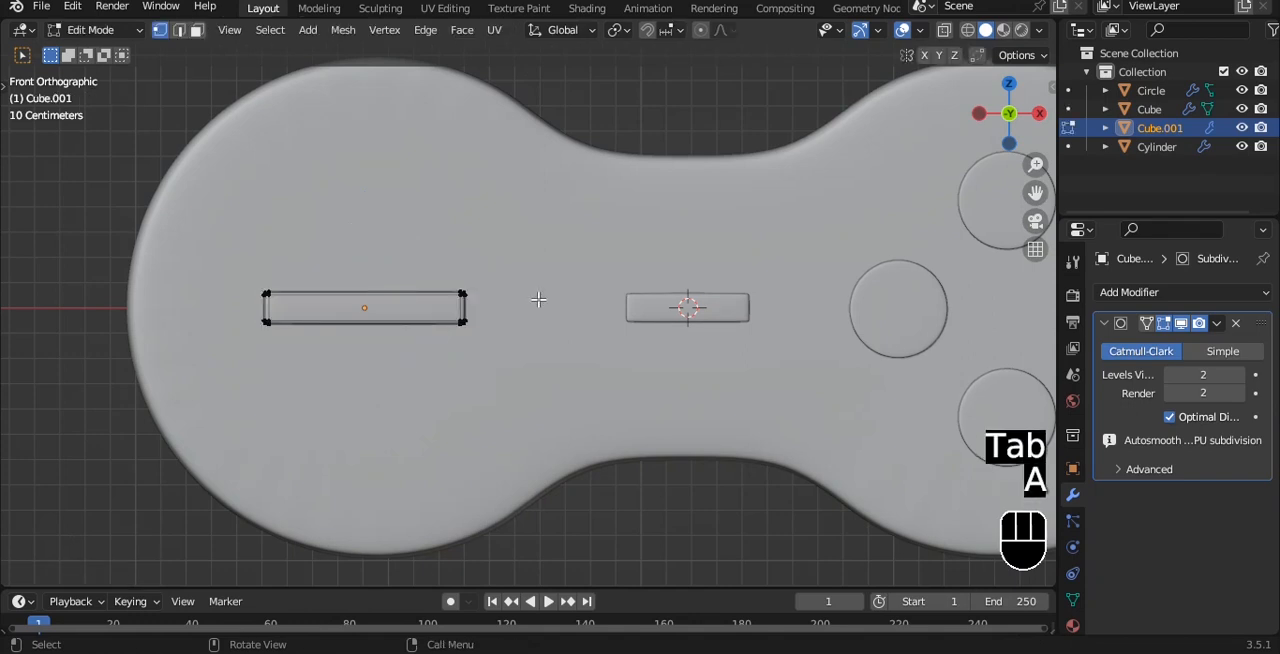
{"action": "key", "text": "a"}
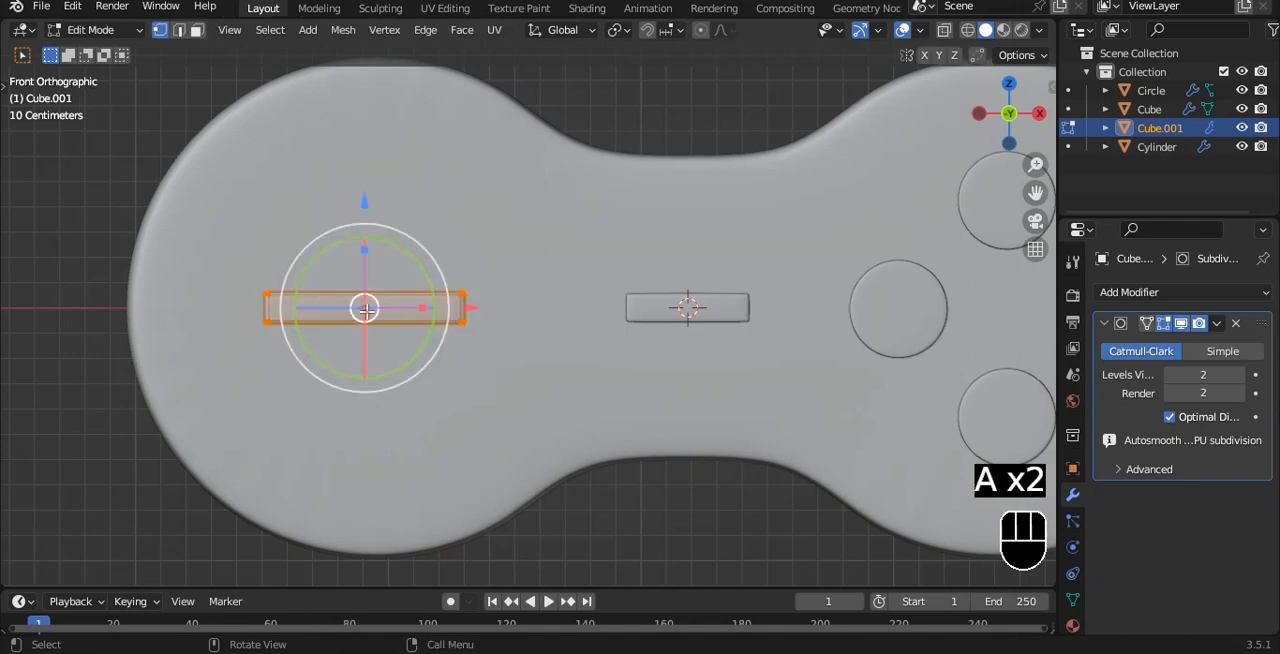
{"action": "key", "text": "shift+d"}
{"action": "key", "text": "r"}
{"action": "key", "text": "9"}
{"action": "key", "text": "0"}
{"action": "left_click", "coordinate": [424, 289]}
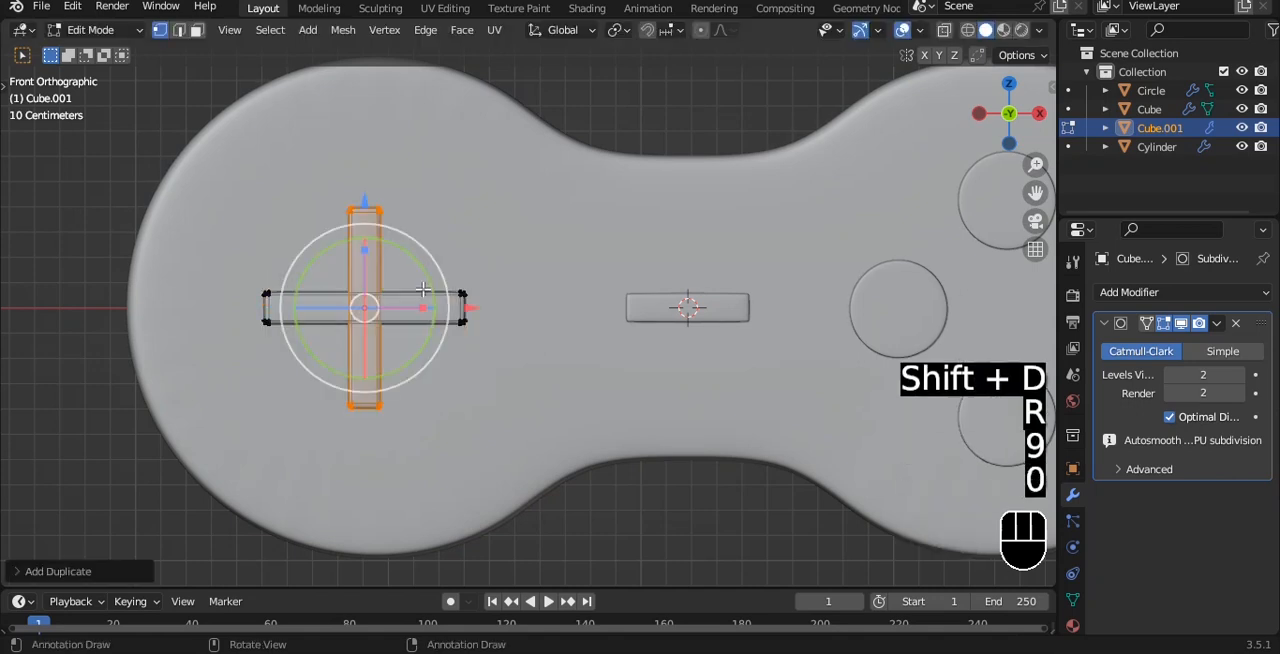
{"action": "scroll", "coordinate": [440, 288], "scroll_direction": "up", "scroll_amount": 2}
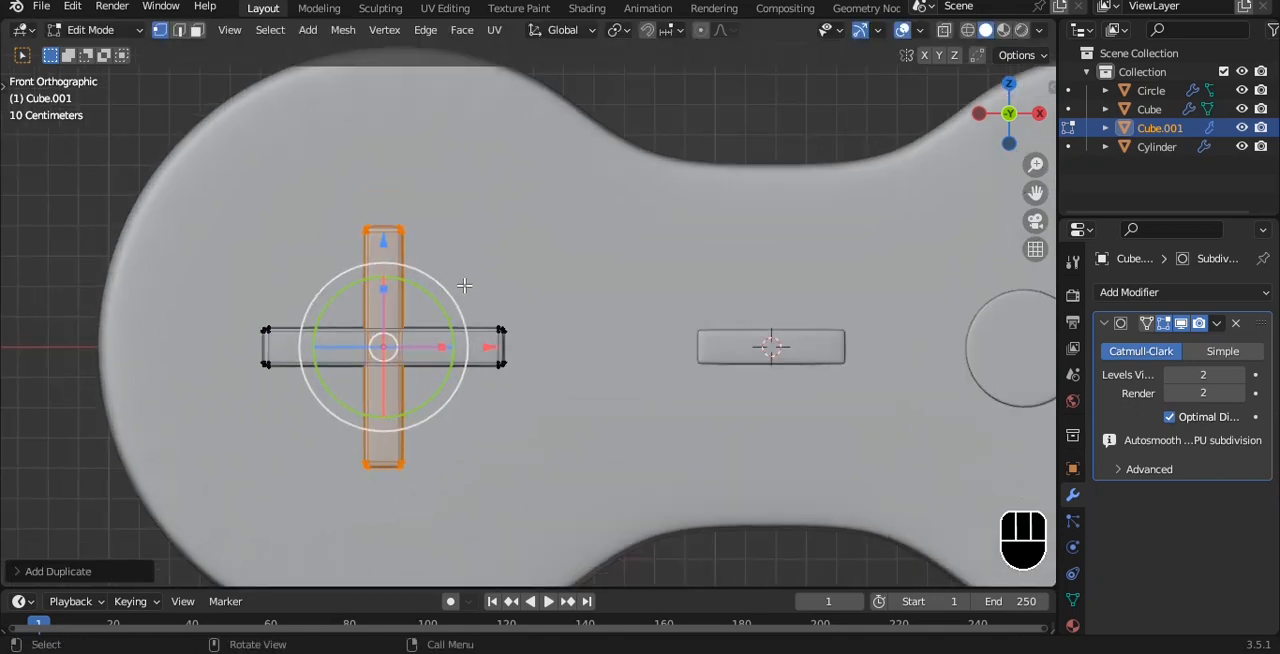
{"action": "key", "text": "Delete"}
{"action": "left_click", "coordinate": [443, 245]}
Widen the left bar's mesh along Z, then duplicate it rotated 90° to form the directional pad cross
{"action": "key", "text": "a"}
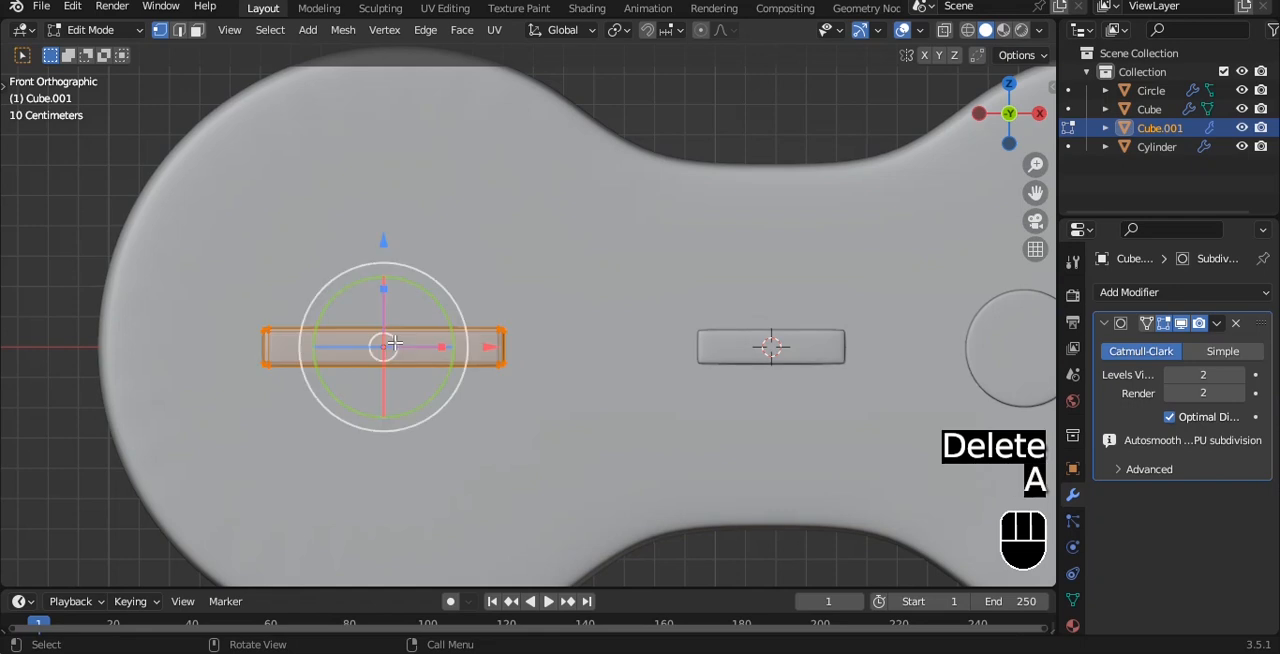
{"action": "left_click_drag", "start_coordinate": [383, 288], "coordinate": [388, 245]}
{"action": "key", "text": "shift+d"}
{"action": "type", "text": "r90"}
{"action": "left_click", "coordinate": [434, 258]}
{"action": "scroll", "coordinate": [451, 287], "scroll_direction": "down", "scroll_amount": 4}
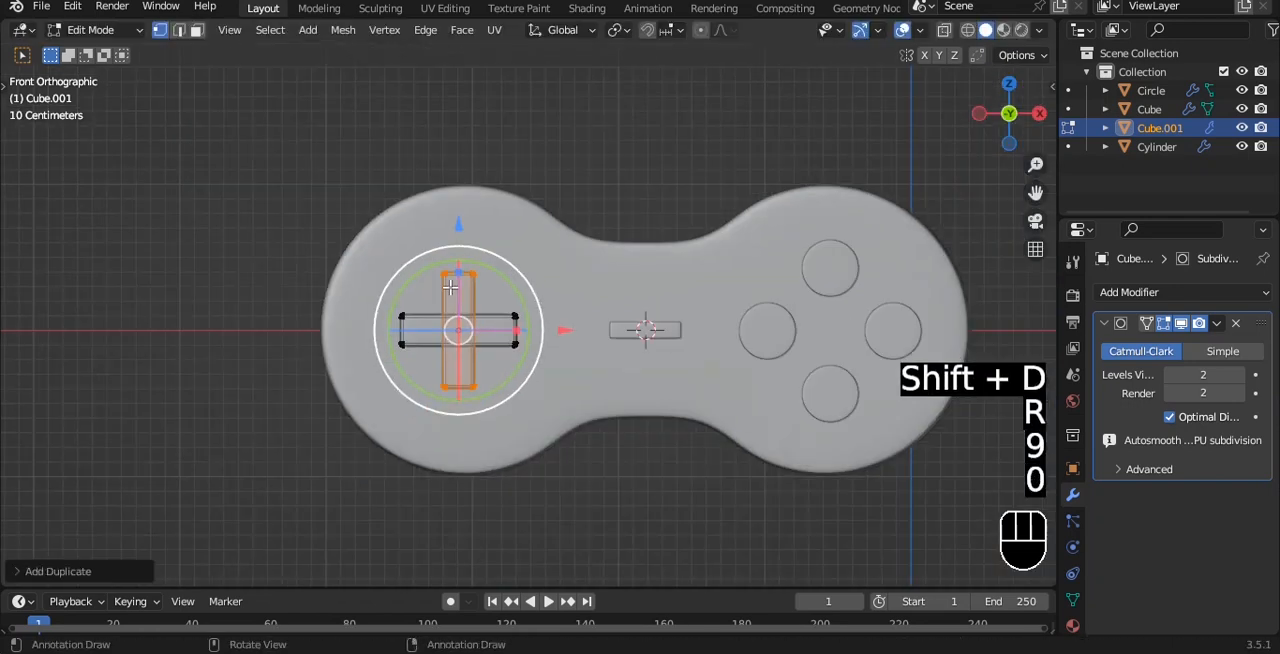
{"action": "key", "text": "Tab"}
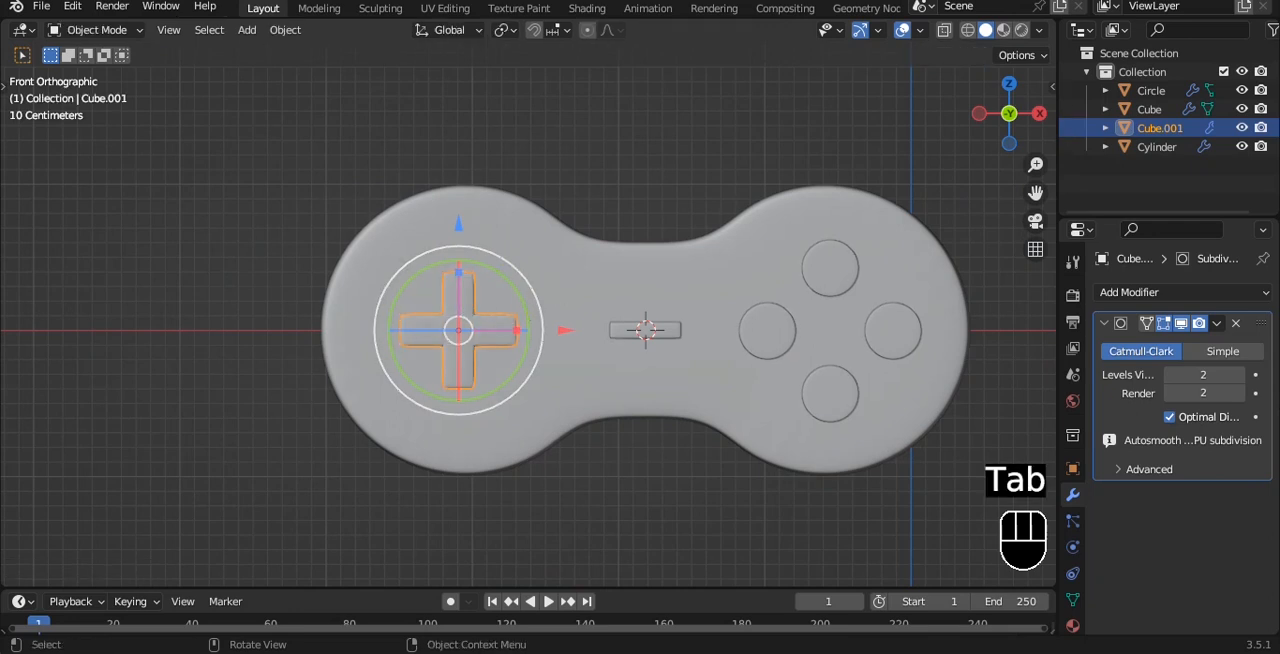
Scale up the directional pad slightly and deselect it
{"action": "key", "text": "s"}
{"action": "left_click", "coordinate": [570, 283]}
{"action": "left_click", "coordinate": [526, 160]}
{"action": "mouse_move", "coordinate": [446, 213]}
{"action": "middle_mouse_down", "text": "alt"}
{"action": "mouse_move", "coordinate": [560, 240]}
{"action": "mouse_move", "coordinate": [494, 229]}
{"action": "mouse_move", "coordinate": [443, 191]}
{"action": "middle_mouse_up", "text": "alt"}
{"action": "scroll", "coordinate": [502, 285], "scroll_direction": "up", "scroll_amount": 2}
{"action": "scroll", "coordinate": [502, 285], "scroll_direction": "down", "scroll_amount": 4}
{"action": "left_click_drag", "start_coordinate": [636, 305], "coordinate": [507, 344], "text": "alt+shift"}
{"action": "scroll", "coordinate": [512, 213], "scroll_direction": "up", "scroll_amount": 2}
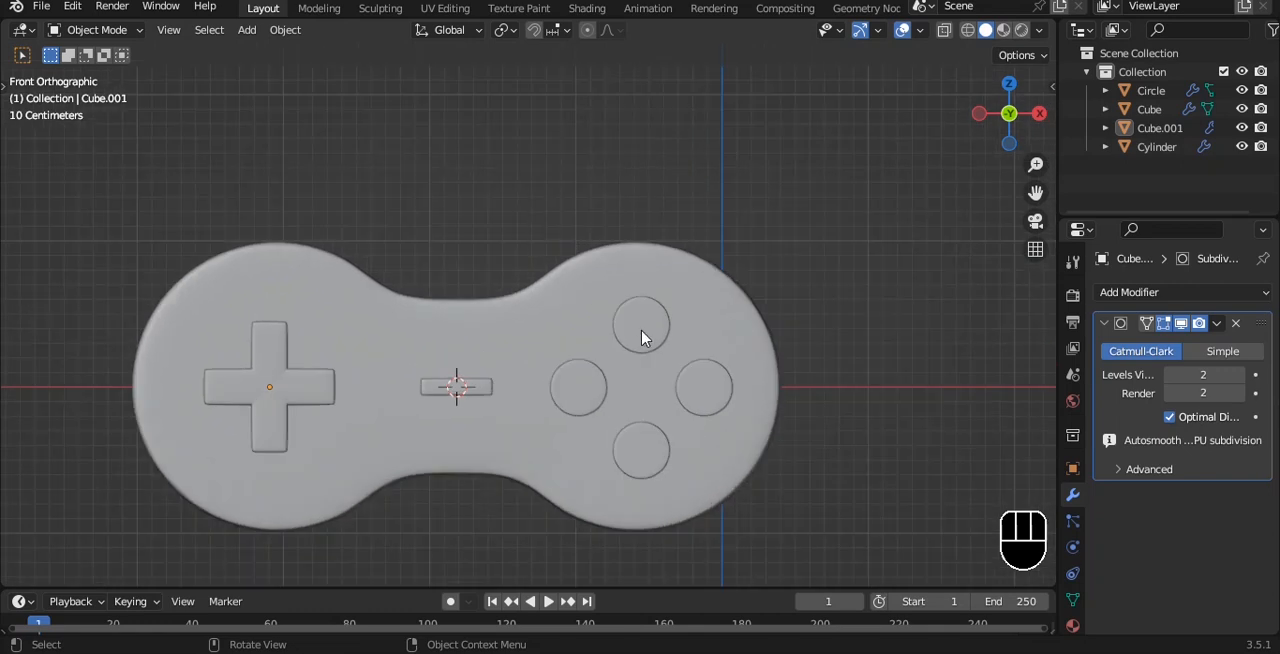
Add a UV sphere, shade it smooth and delete its lower half to leave a dome
{"action": "key", "text": "shift+a"}
{"action": "mouse_move", "coordinate": [517, 163]}
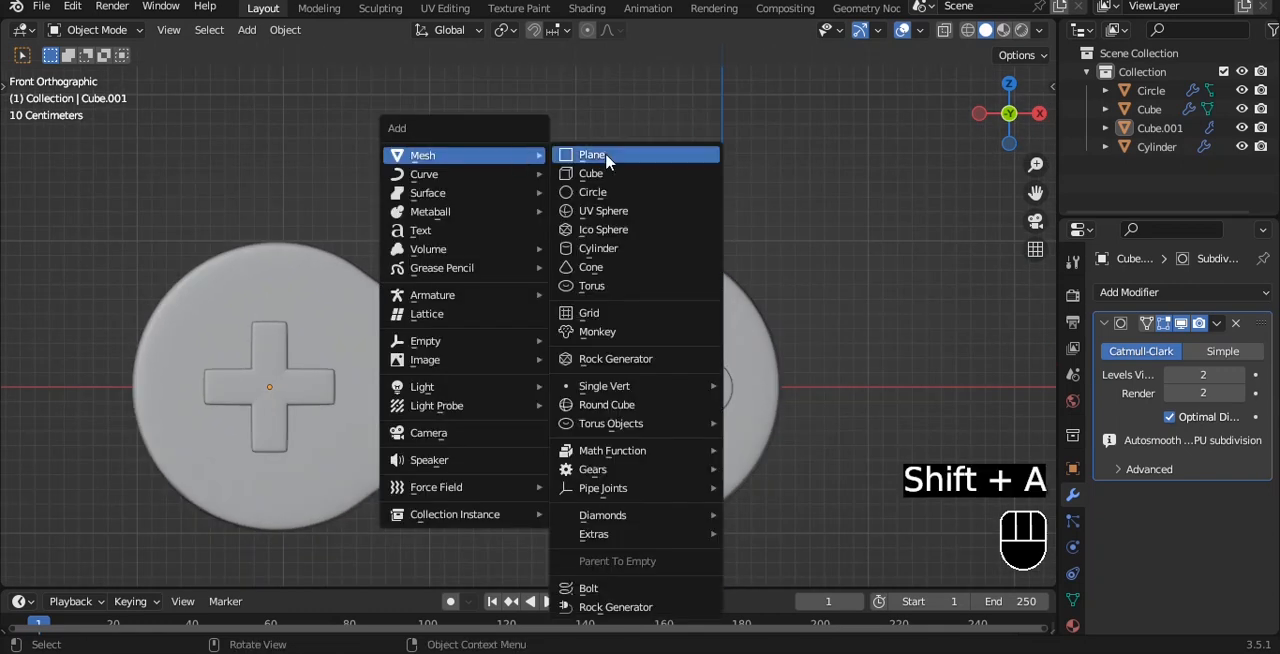
{"action": "left_click", "coordinate": [603, 218]}
{"action": "right_click", "coordinate": [602, 248]}
{"action": "left_click", "coordinate": [598, 238]}
{"action": "key", "text": "Tab"}
{"action": "key", "text": "alt+z"}
{"action": "left_click_drag", "start_coordinate": [232, 400], "coordinate": [640, 621]}
{"action": "key", "text": "x"}
{"action": "left_click", "coordinate": [760, 180]}
{"action": "key", "text": "Tab"}
Set the dome's origin to its geometry, scale it down and place it at the centre of the body's upper edge
{"action": "key", "text": "q"}
{"action": "left_click", "coordinate": [716, 264]}
{"action": "key", "text": "s"}
{"action": "left_click", "coordinate": [521, 295]}
{"action": "left_click_drag", "start_coordinate": [456, 197], "coordinate": [453, 180]}
{"action": "middle_click_drag", "start_coordinate": [452, 200], "coordinate": [530, 255], "text": "shift"}
{"action": "scroll", "coordinate": [540, 285], "scroll_direction": "up", "scroll_amount": 6}
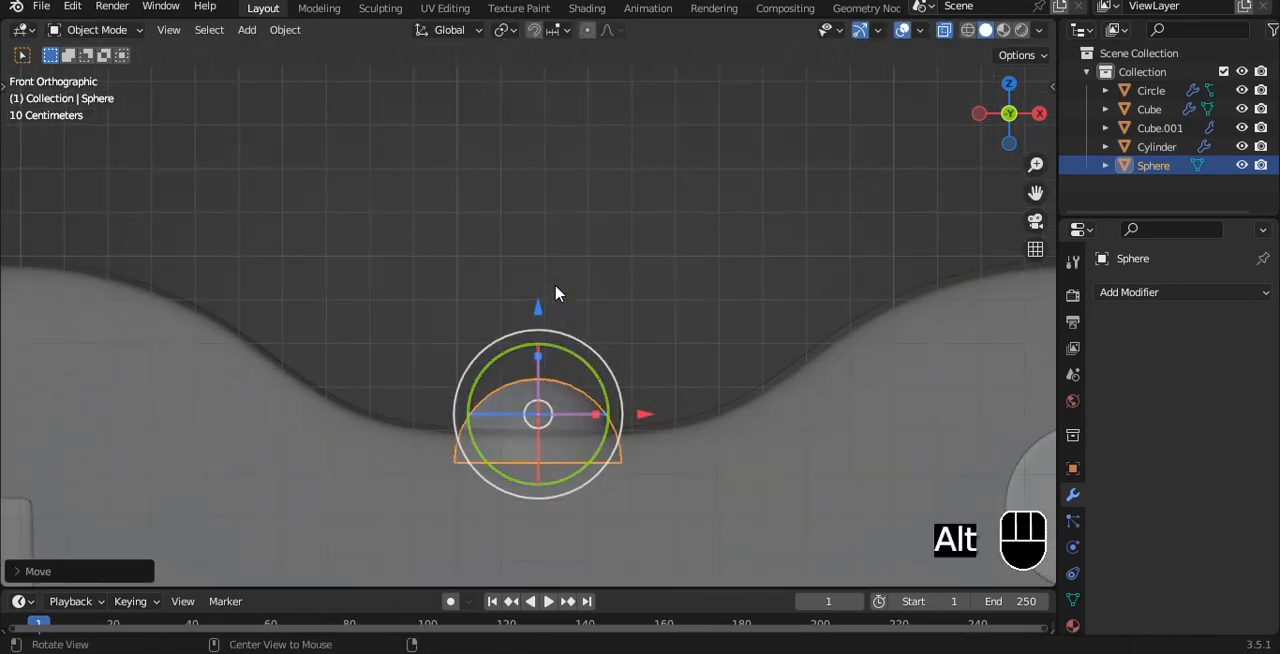
Align the dome with the body's depth in side view and deselect it
{"action": "key", "text": "alt+z"}
{"action": "middle_click_drag", "start_coordinate": [661, 330], "coordinate": [618, 216], "text": "shift"}
{"action": "key", "text": "grave"}
{"action": "left_click_drag", "start_coordinate": [497, 316], "coordinate": [511, 127]}
{"action": "scroll", "coordinate": [540, 185], "scroll_direction": "down", "scroll_amount": 4}
{"action": "key", "text": "grave"}
{"action": "scroll", "coordinate": [552, 180], "scroll_direction": "up", "scroll_amount": 2}
{"action": "left_click", "coordinate": [556, 184]}
{"action": "scroll", "coordinate": [556, 183], "scroll_direction": "down", "scroll_amount": 5}
{"action": "scroll", "coordinate": [559, 183], "scroll_direction": "down", "scroll_amount": 2}
{"action": "scroll", "coordinate": [559, 183], "scroll_direction": "up", "scroll_amount": 2}
{"action": "key", "text": "ctrl+s"}
{"action": "key", "text": "Escape"}
Add a path curve, rotate it 90° to stand vertically and raise it along Z above the controller
{"action": "key", "text": "shift+a"}
{"action": "mouse_move", "coordinate": [586, 164]}
{"action": "left_click", "coordinate": [689, 245]}
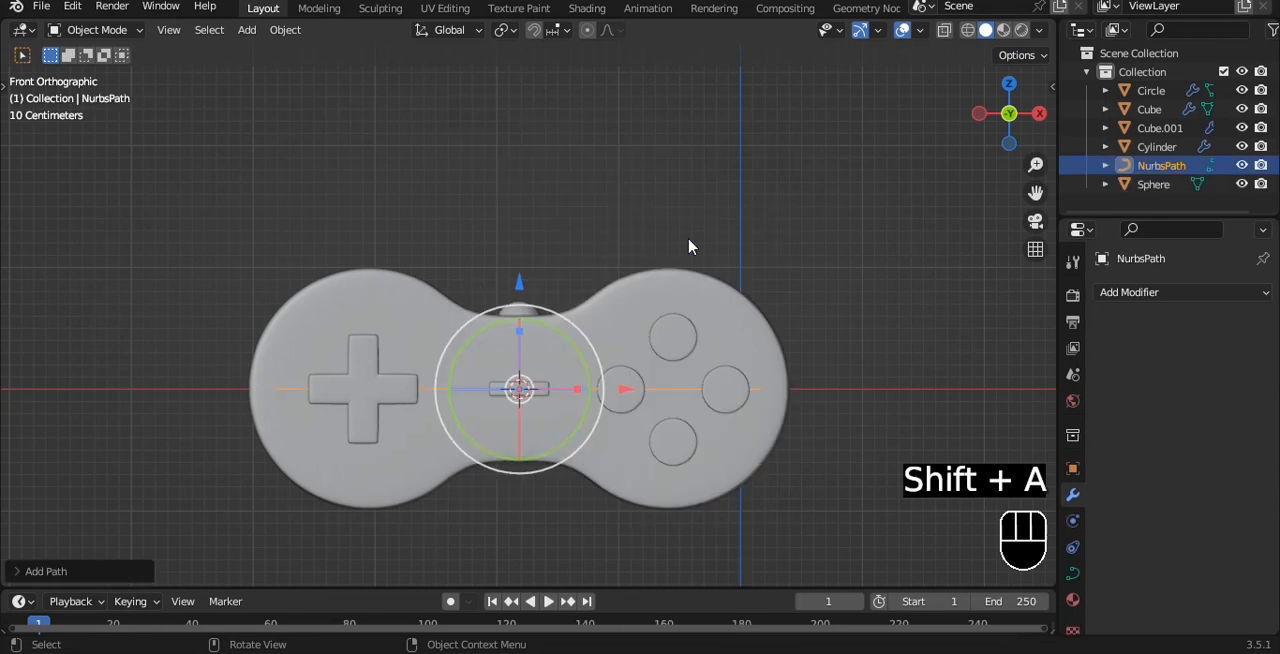
{"action": "key", "text": "r"}
{"action": "key", "text": "9"}
{"action": "key", "text": "0"}
{"action": "key", "text": "Return"}
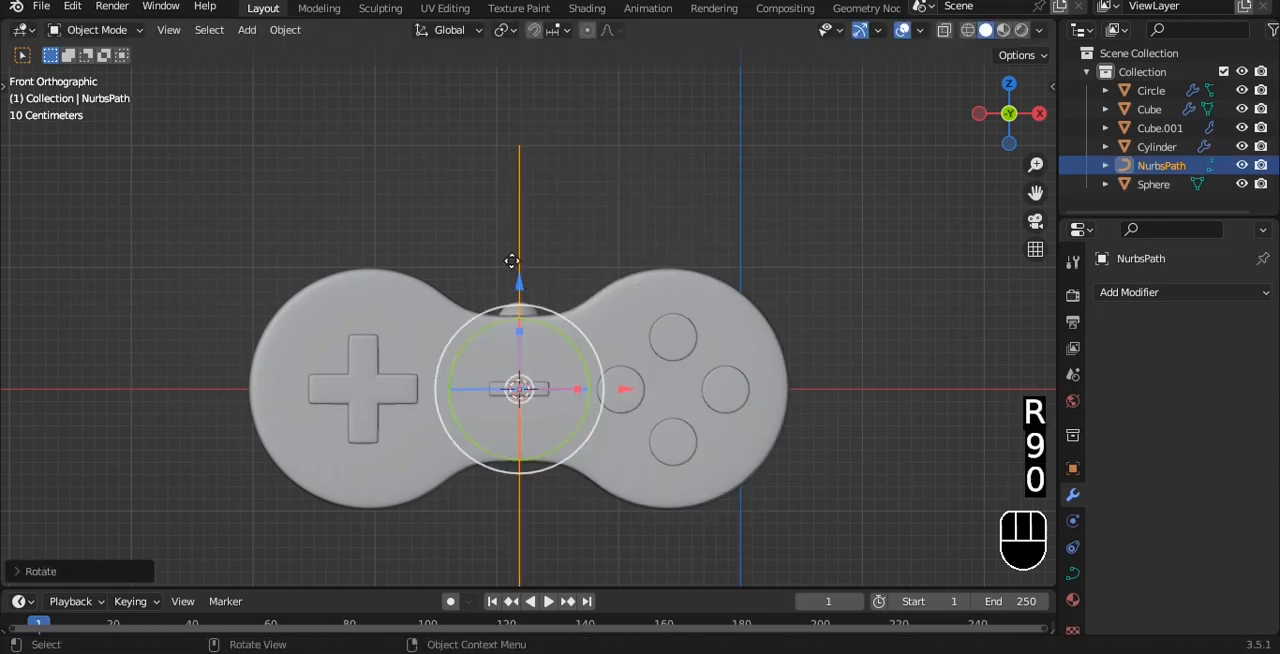
{"action": "left_click", "coordinate": [537, 51]}
Give the path a round bevel depth of 0.04 m, shade it smooth and add a level 3 subdivision modifier
{"action": "left_click", "coordinate": [1073, 574]}
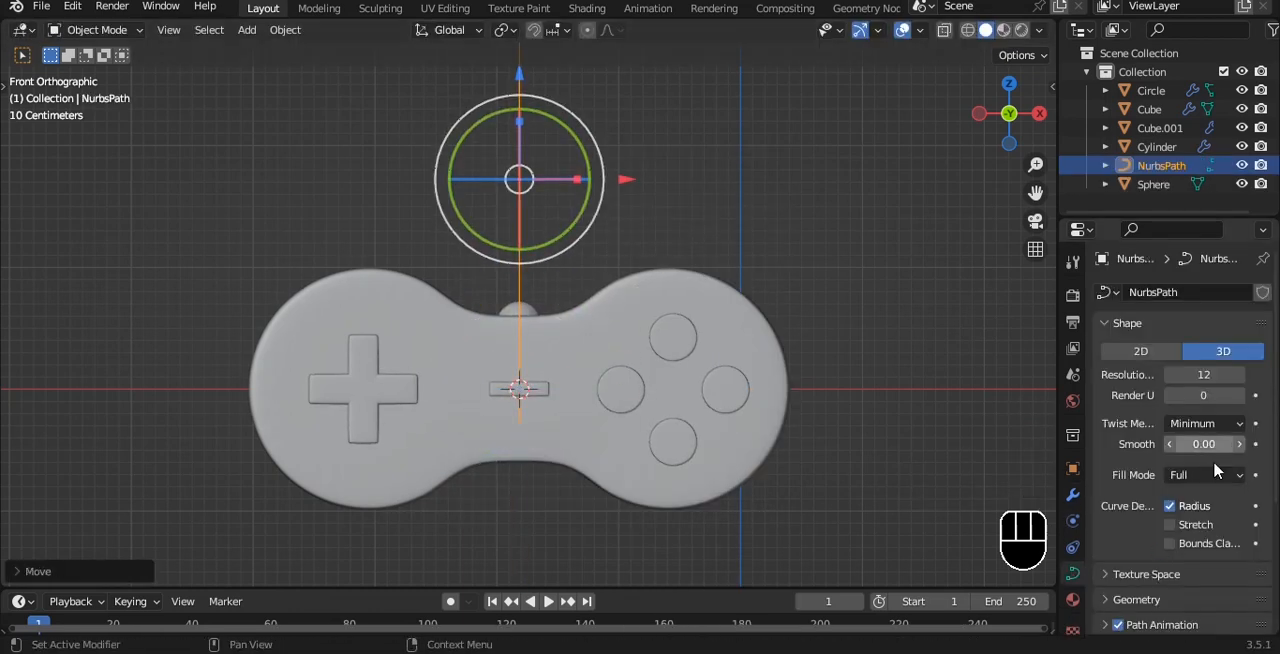
{"action": "scroll", "coordinate": [1137, 606], "scroll_direction": "down", "scroll_amount": 6}
{"action": "left_click_drag", "start_coordinate": [1203, 566], "coordinate": [1235, 566]}
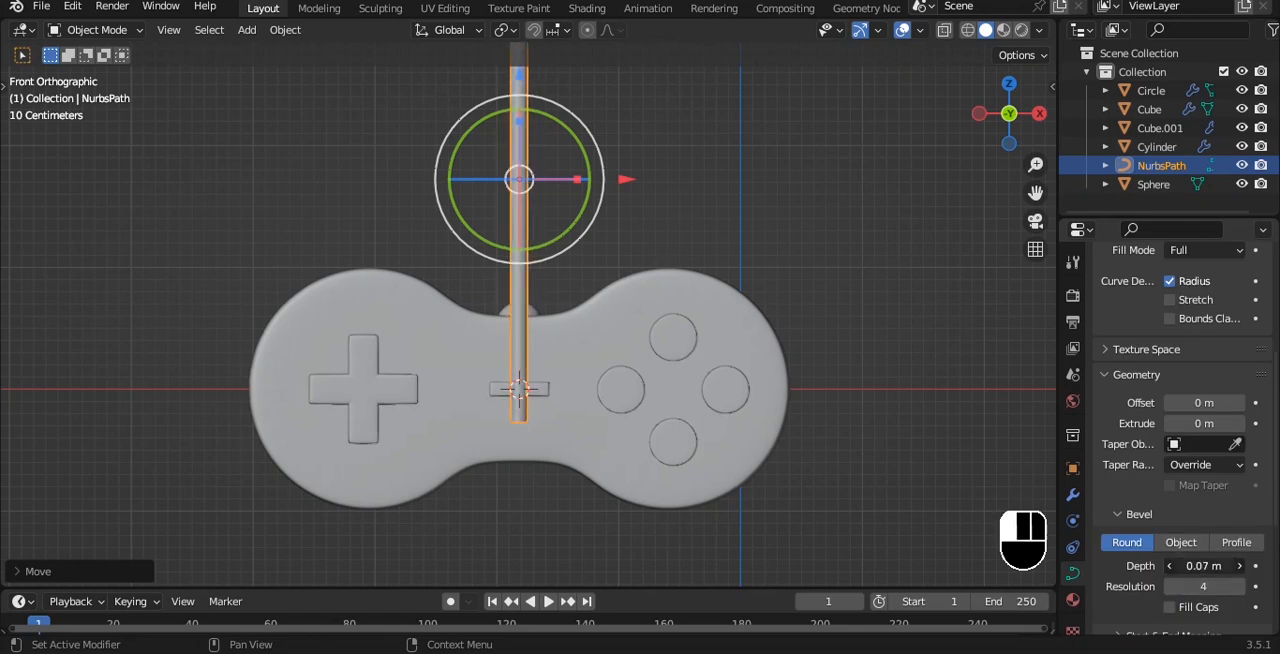
{"action": "right_click", "coordinate": [597, 193]}
{"action": "left_click", "coordinate": [596, 188]}
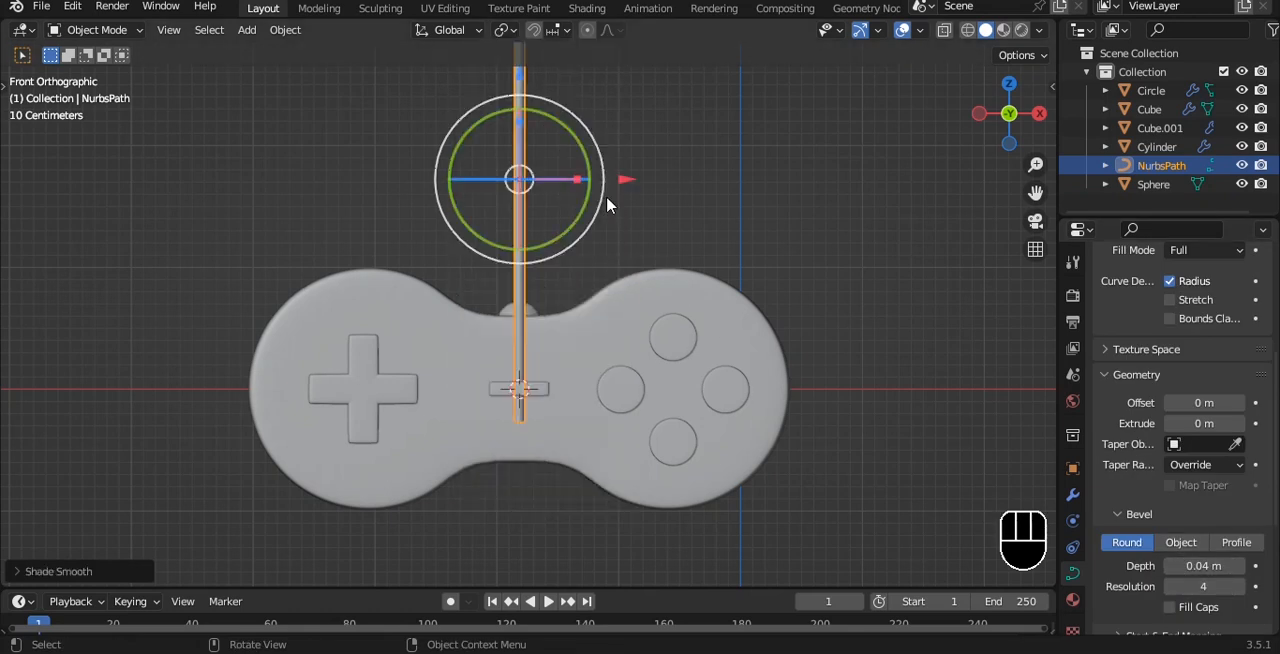
{"action": "key", "text": "ctrl+3"}
Move the cable along Y in side view to line up with the dome in the body's depth, and deselect it
{"action": "key", "text": "grave"}
{"action": "left_click", "coordinate": [846, 207]}
{"action": "left_click_drag", "start_coordinate": [620, 180], "coordinate": [660, 182]}
{"action": "key", "text": "alt+z"}
{"action": "scroll", "coordinate": [651, 198], "scroll_direction": "up", "scroll_amount": 4}
{"action": "middle_click_drag", "start_coordinate": [651, 97], "coordinate": [575, 214], "text": "shift"}
{"action": "left_click_drag", "start_coordinate": [592, 155], "coordinate": [604, 156]}
{"action": "left_click", "coordinate": [643, 244]}
{"action": "scroll", "coordinate": [643, 246], "scroll_direction": "down", "scroll_amount": 4}
{"action": "key", "text": "alt+z"}
Move the cable's top control point about 0.72 m along Y in right view and lower it below the adjacent point
{"action": "middle_click_drag", "start_coordinate": [528, 202], "coordinate": [715, 234]}
{"action": "key", "text": "grave"}
{"action": "left_click", "coordinate": [644, 174]}
{"action": "middle_click_drag", "start_coordinate": [644, 186], "coordinate": [562, 277], "text": "shift"}
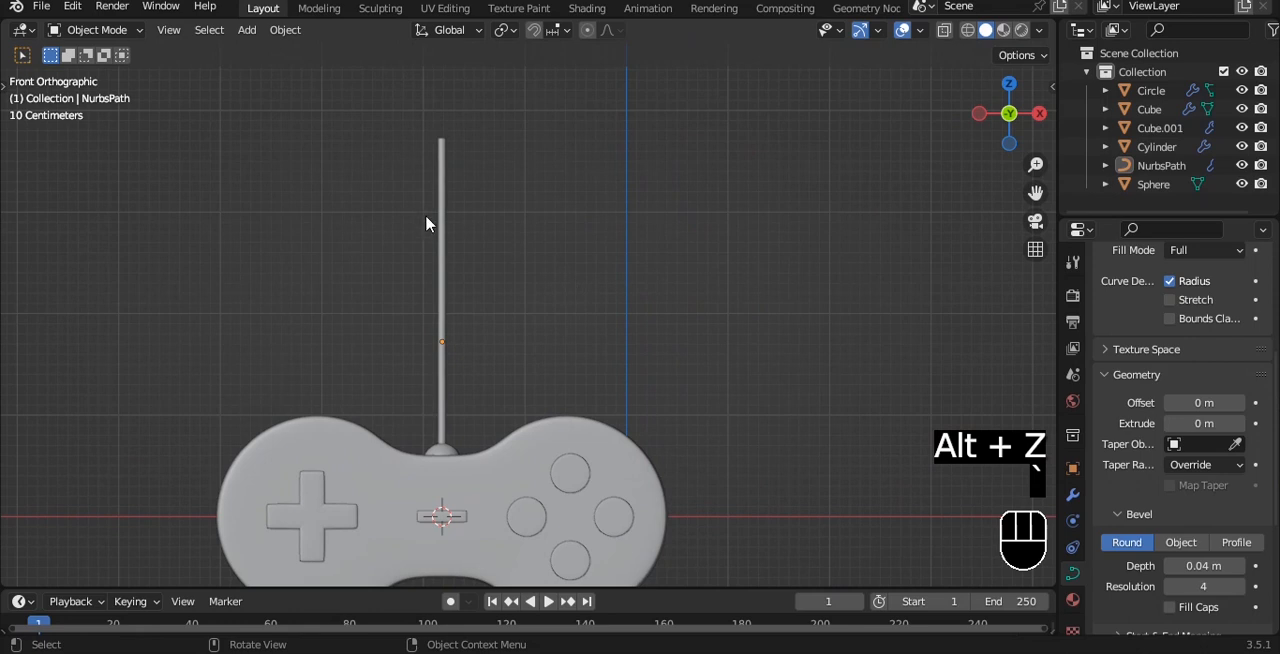
{"action": "key", "text": "Tab"}
{"action": "left_click", "coordinate": [442, 138]}
{"action": "mouse_move", "coordinate": [556, 152]}
{"action": "middle_mouse_down"}
{"action": "mouse_move", "coordinate": [660, 157]}
{"action": "mouse_move", "coordinate": [552, 169]}
{"action": "middle_mouse_up"}
{"action": "key", "text": "g"}
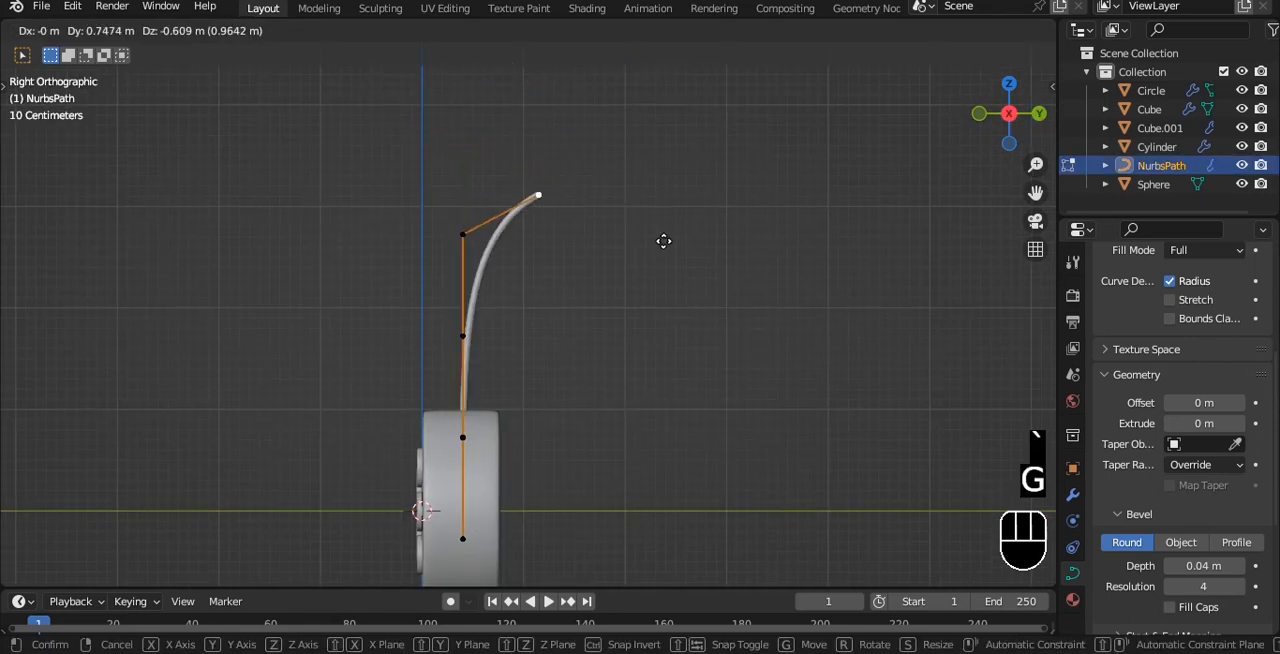
{"action": "key", "text": "y"}
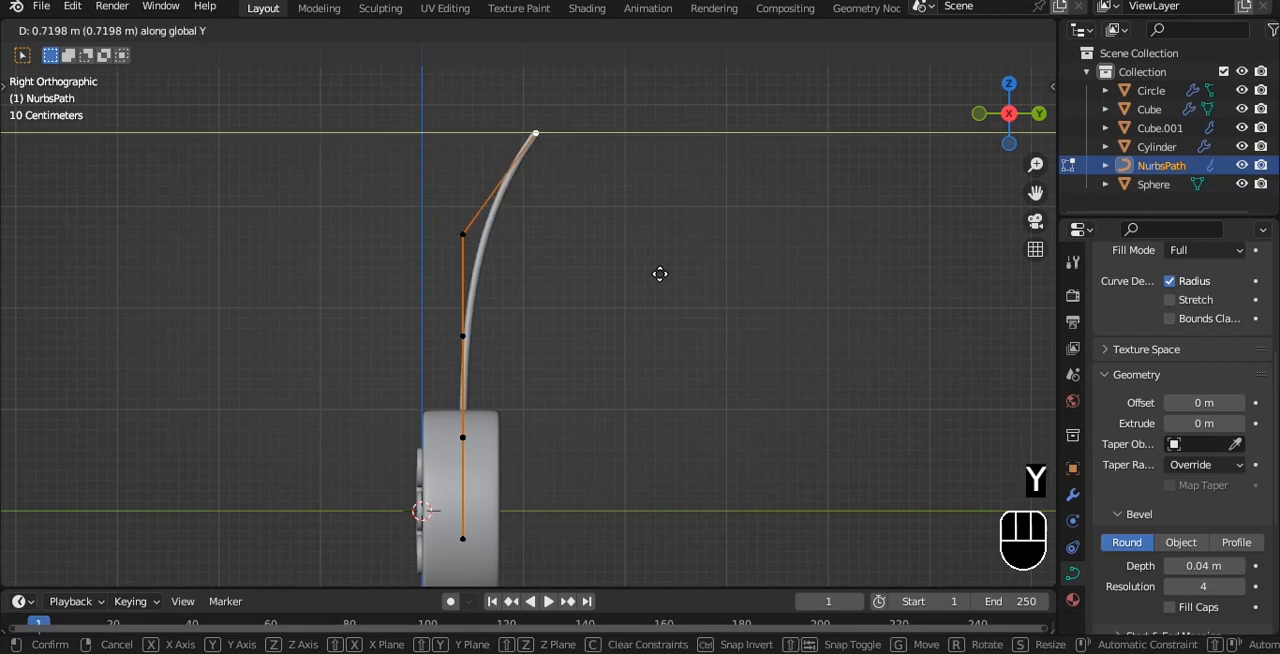
{"action": "left_click", "coordinate": [660, 274]}
{"action": "middle_click_drag", "start_coordinate": [571, 120], "coordinate": [562, 180], "text": "shift"}
{"action": "left_click_drag", "start_coordinate": [531, 88], "coordinate": [530, 220]}
Extrude four points from the cable's end to form a U-shaped bend behind the body
{"action": "key", "text": "e"}
{"action": "left_click", "coordinate": [551, 349]}
{"action": "key", "text": "e"}
{"action": "left_click", "coordinate": [560, 419]}
{"action": "key", "text": "e"}
{"action": "left_click", "coordinate": [626, 420]}
{"action": "key", "text": "e"}
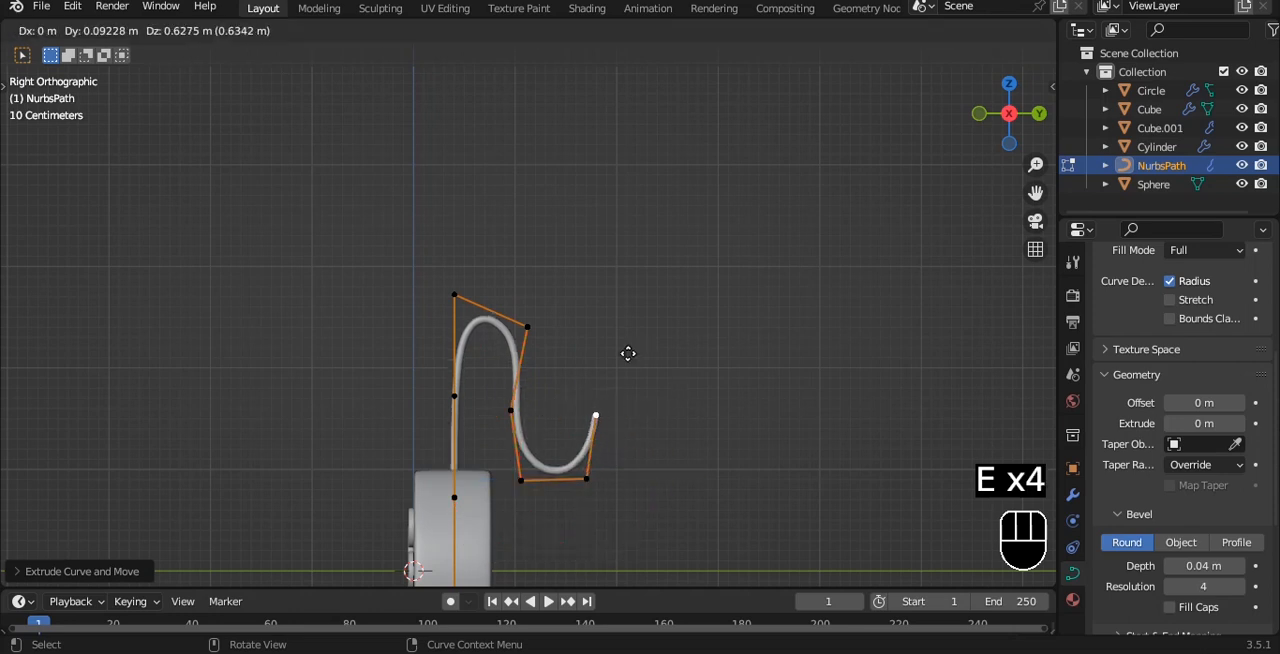
{"action": "left_click", "coordinate": [627, 353]}
Extrude further points from the cable's end to form an arch after the U-shaped bend, ending with a downward point
{"action": "key", "text": "e"}
{"action": "left_click", "coordinate": [655, 317]}
{"action": "key", "text": "e"}
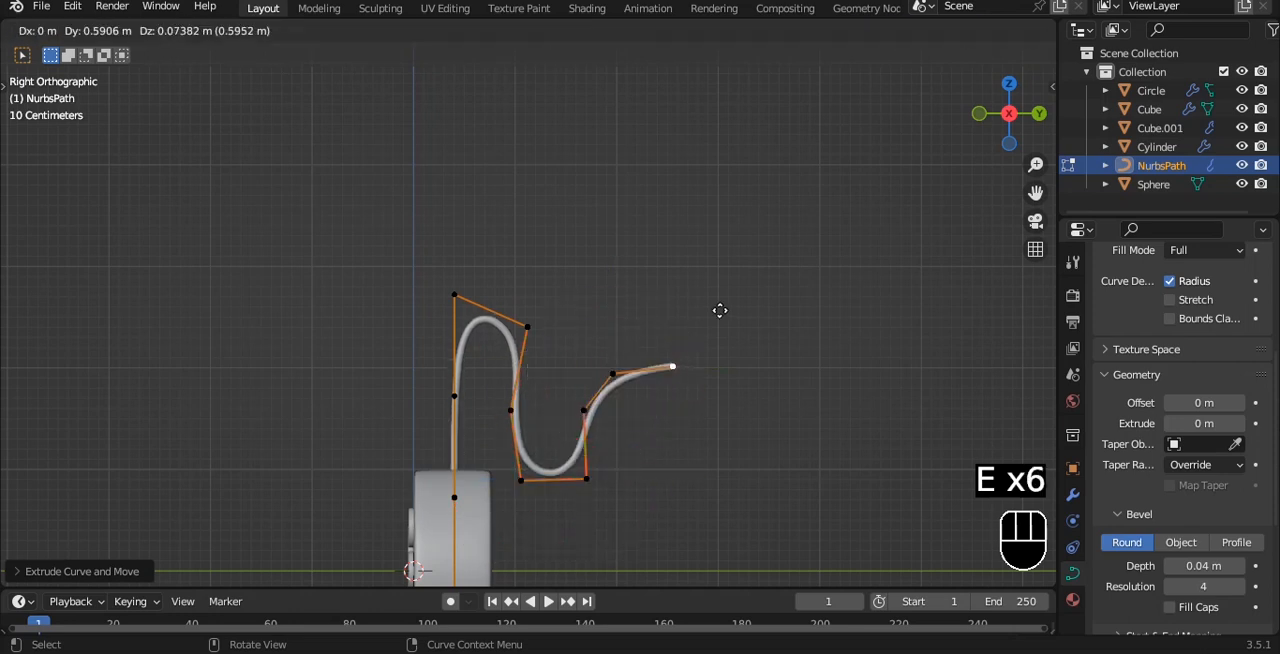
{"action": "left_click", "coordinate": [737, 315]}
{"action": "key", "text": "Tab"}
{"action": "key", "text": "Tab"}
{"action": "key", "text": "e"}
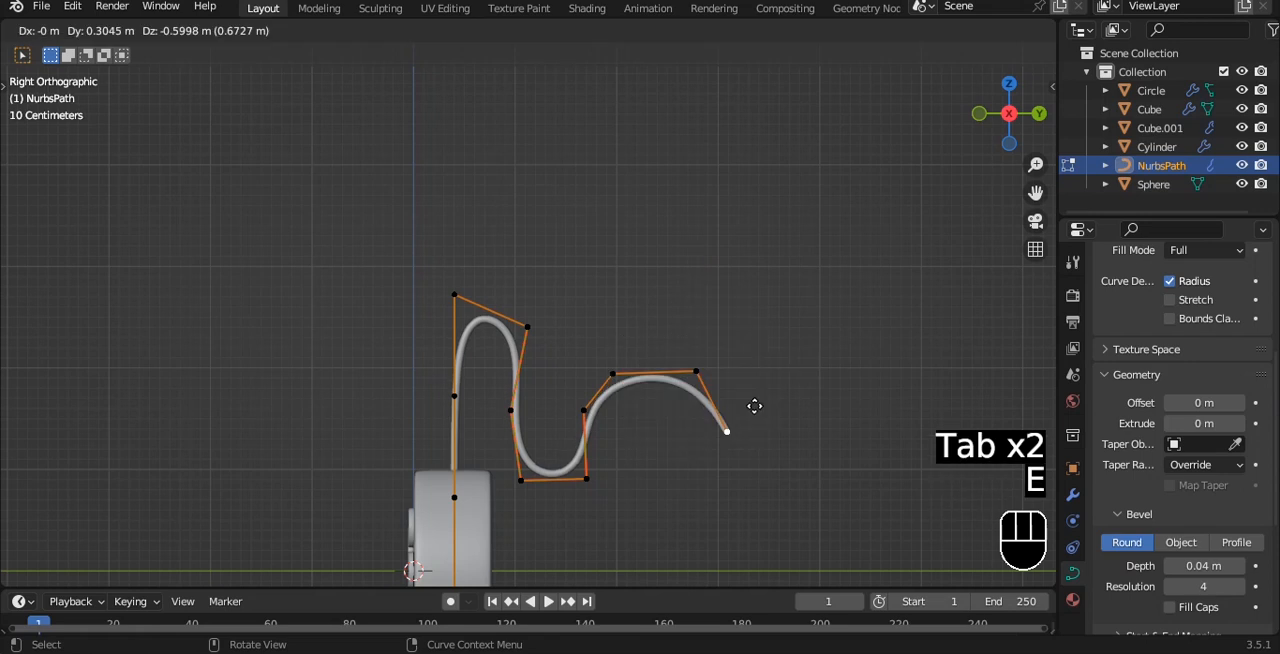
{"action": "left_click", "coordinate": [748, 422]}
{"action": "key", "text": "Tab"}
Deselect the cable and examine its bends relative to the controller from several angles
{"action": "left_click", "coordinate": [634, 285]}
{"action": "middle_click_drag", "start_coordinate": [634, 285], "coordinate": [682, 310]}
{"action": "key", "text": "grave"}
{"action": "left_click", "coordinate": [614, 267]}
{"action": "scroll", "coordinate": [600, 275], "scroll_direction": "down", "scroll_amount": 2}
{"action": "middle_click_drag", "start_coordinate": [530, 324], "coordinate": [594, 257], "text": "shift"}
Shift the cable's bend points along X in top view, leaving its start at the dome connector
{"action": "left_click", "coordinate": [480, 282]}
{"action": "key", "text": "grave"}
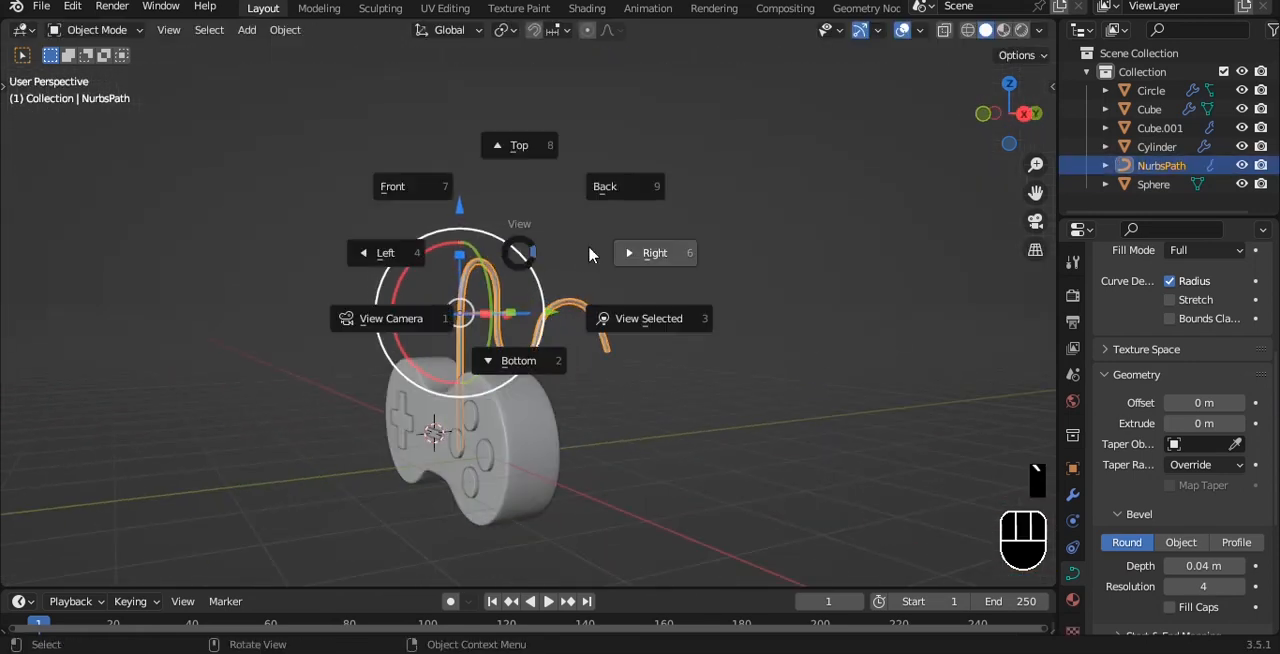
{"action": "left_click", "coordinate": [608, 249]}
{"action": "key", "text": "Tab"}
{"action": "key", "text": "a"}
{"action": "left_click_drag", "start_coordinate": [490, 210], "coordinate": [663, 386]}
{"action": "middle_click_drag", "start_coordinate": [663, 386], "coordinate": [601, 311]}
{"action": "left_click_drag", "start_coordinate": [578, 271], "coordinate": [601, 273]}
{"action": "scroll", "coordinate": [553, 221], "scroll_direction": "up", "scroll_amount": 3}
{"action": "middle_click_drag", "start_coordinate": [535, 213], "coordinate": [457, 203], "text": "shift"}
Select a smaller group of the cable's points in X-ray and move it farther along X in top view
{"action": "key", "text": "alt+z"}
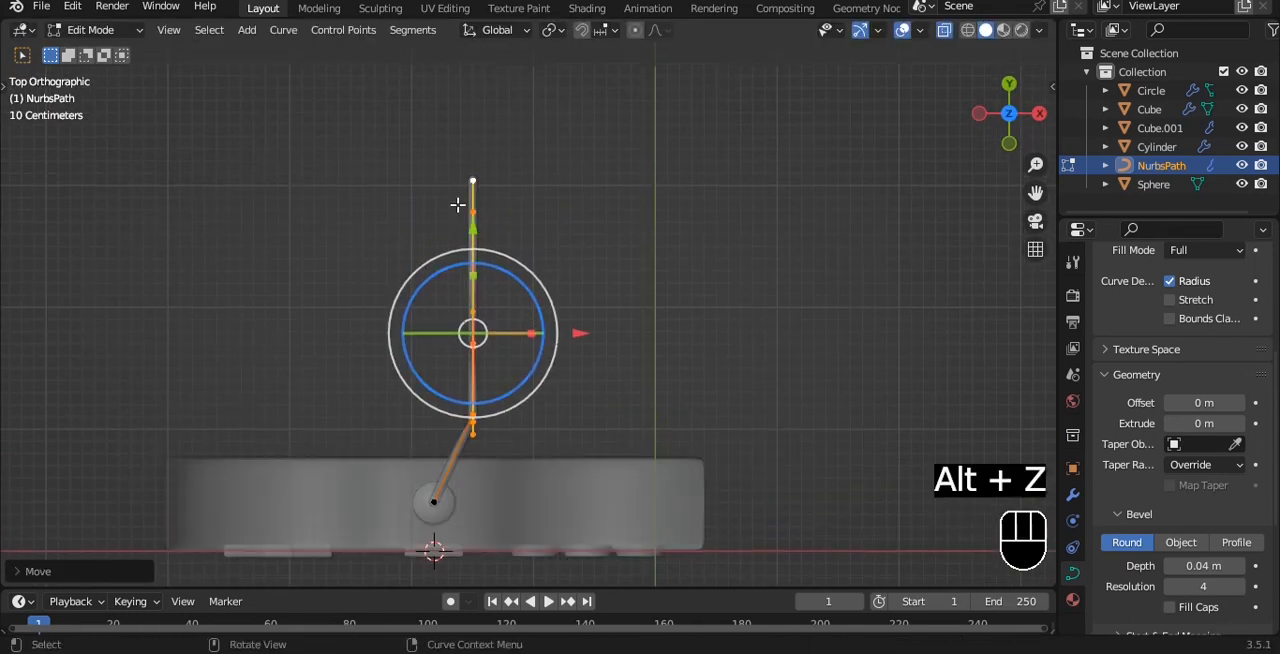
{"action": "key", "text": "a"}
{"action": "left_click_drag", "start_coordinate": [588, 282], "coordinate": [623, 280]}
{"action": "key", "text": "alt+z"}
{"action": "middle_click_drag", "start_coordinate": [623, 280], "coordinate": [561, 172]}
{"action": "key", "text": "Tab"}
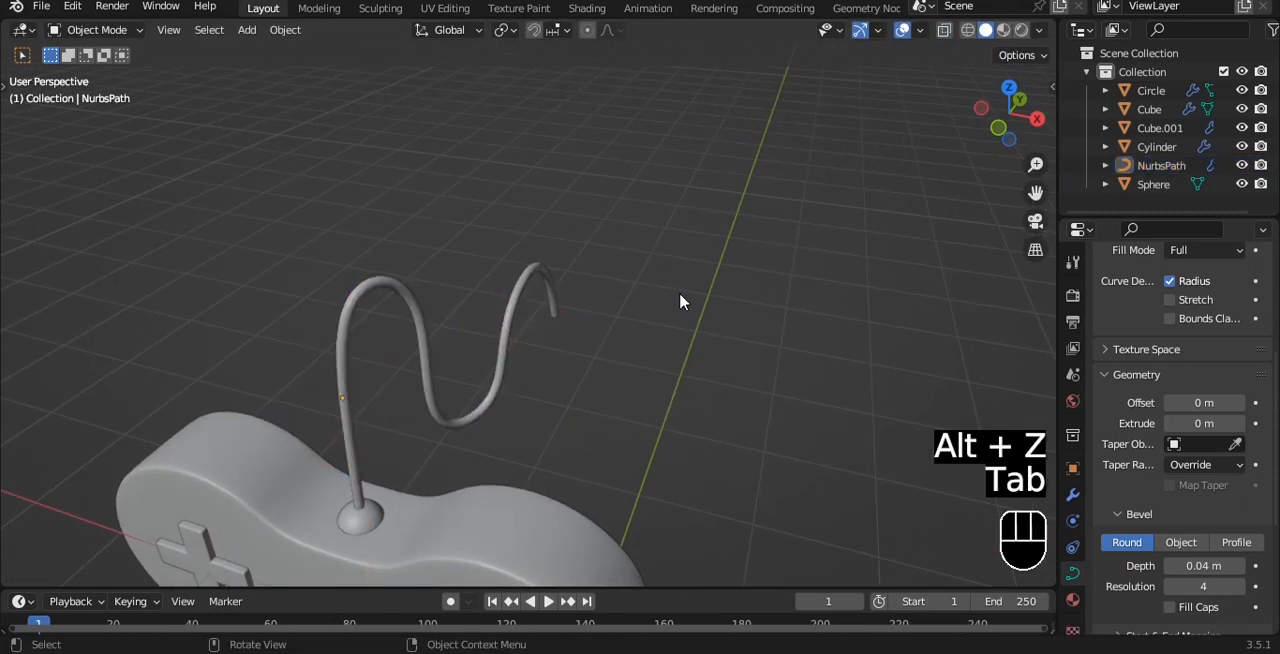
Spread the cable's bends in front view by moving its outer control points farther along X, and deselect the cable
{"action": "key", "text": "KP_1"}
{"action": "left_click", "coordinate": [531, 345]}
{"action": "scroll", "coordinate": [531, 345], "scroll_direction": "up", "scroll_amount": 3}
{"action": "key", "text": "Tab"}
{"action": "middle_click_drag", "start_coordinate": [626, 277], "coordinate": [550, 294]}
{"action": "key", "text": "a"}
{"action": "left_click_drag", "start_coordinate": [540, 202], "coordinate": [712, 410]}
{"action": "middle_click_drag", "start_coordinate": [743, 378], "coordinate": [760, 331]}
{"action": "left_click_drag", "start_coordinate": [660, 226], "coordinate": [737, 268]}
{"action": "key", "text": "a"}
{"action": "key", "text": "Tab"}
{"action": "key", "text": "grave"}
{"action": "left_click", "coordinate": [676, 242]}
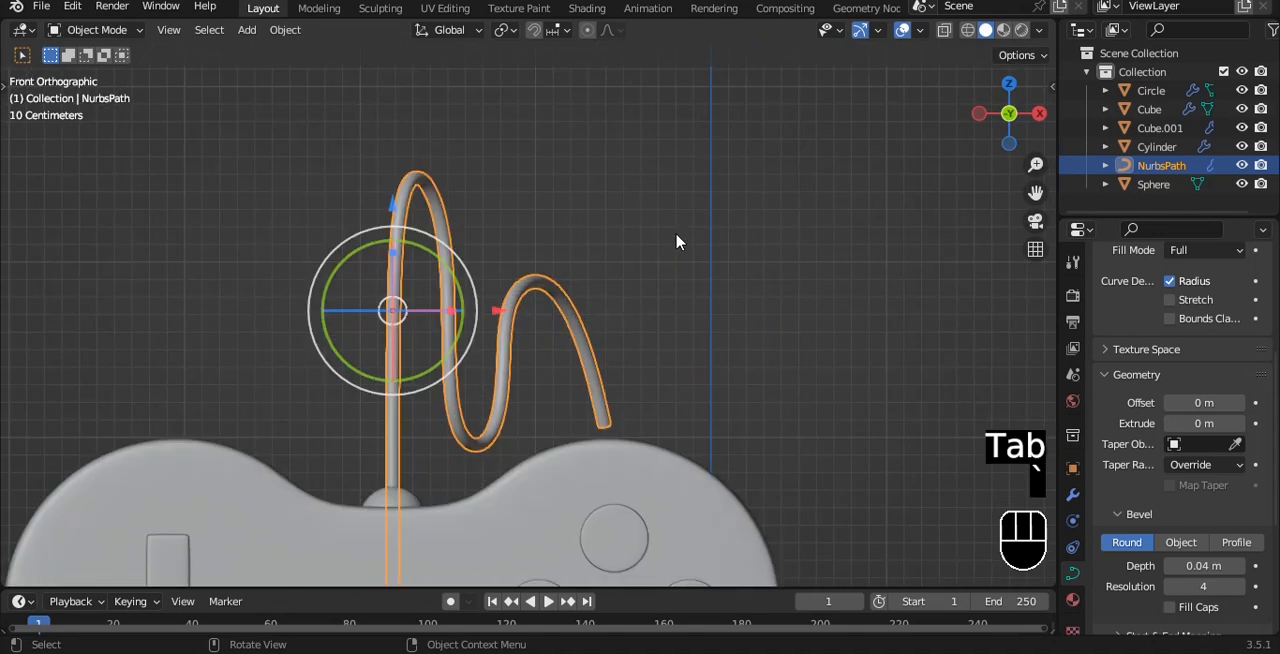
{"action": "left_click", "coordinate": [676, 235]}
Move the cable's later control points farther along X in front view and lower them slightly
{"action": "scroll", "coordinate": [676, 235], "scroll_direction": "down", "scroll_amount": 2}
{"action": "left_click_drag", "start_coordinate": [648, 306], "coordinate": [652, 239], "text": "alt+shift"}
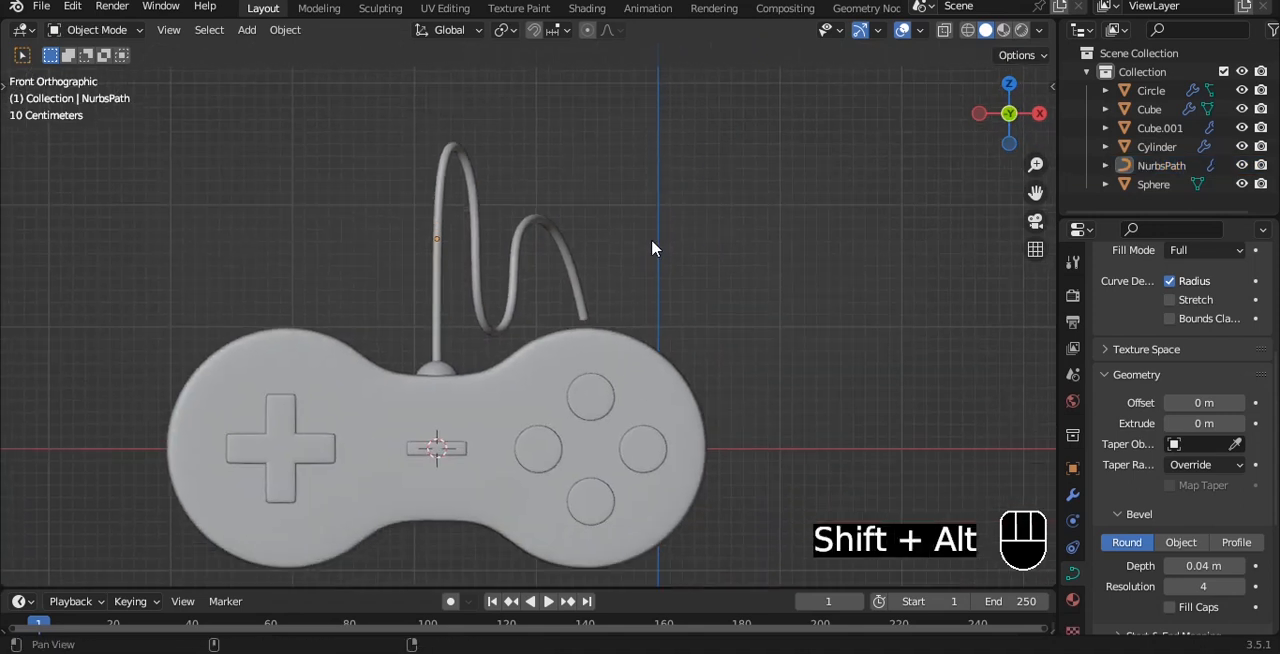
{"action": "left_click", "coordinate": [478, 220]}
{"action": "key", "text": "Tab"}
{"action": "key", "text": "a"}
{"action": "left_click_drag", "start_coordinate": [381, 80], "coordinate": [617, 195]}
{"action": "left_click_drag", "start_coordinate": [464, 364], "coordinate": [654, 171], "text": "shift"}
{"action": "left_click_drag", "start_coordinate": [615, 245], "coordinate": [647, 245]}
{"action": "left_click_drag", "start_coordinate": [538, 137], "coordinate": [540, 167]}
Extrude points from the cable's end in right view to form a rising curve that leans back toward the body
{"action": "key", "text": "grave"}
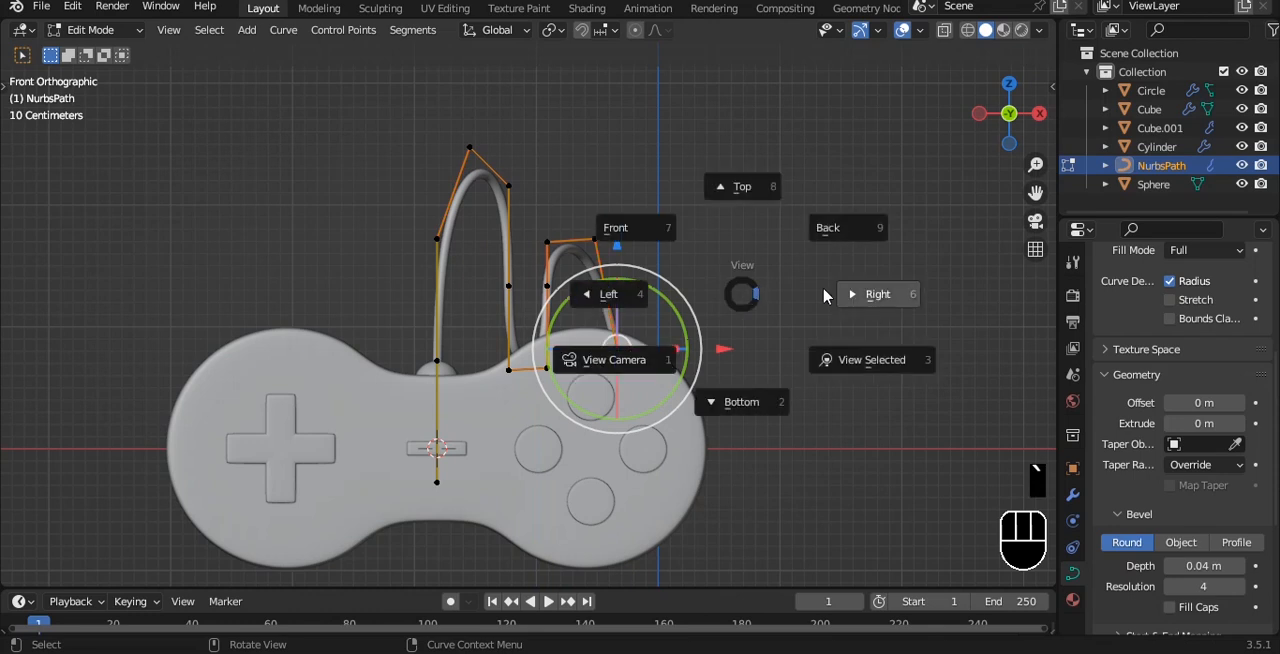
{"action": "left_click", "coordinate": [820, 291]}
{"action": "key", "text": "e"}
{"action": "left_click", "coordinate": [870, 279]}
{"action": "key", "text": "e"}
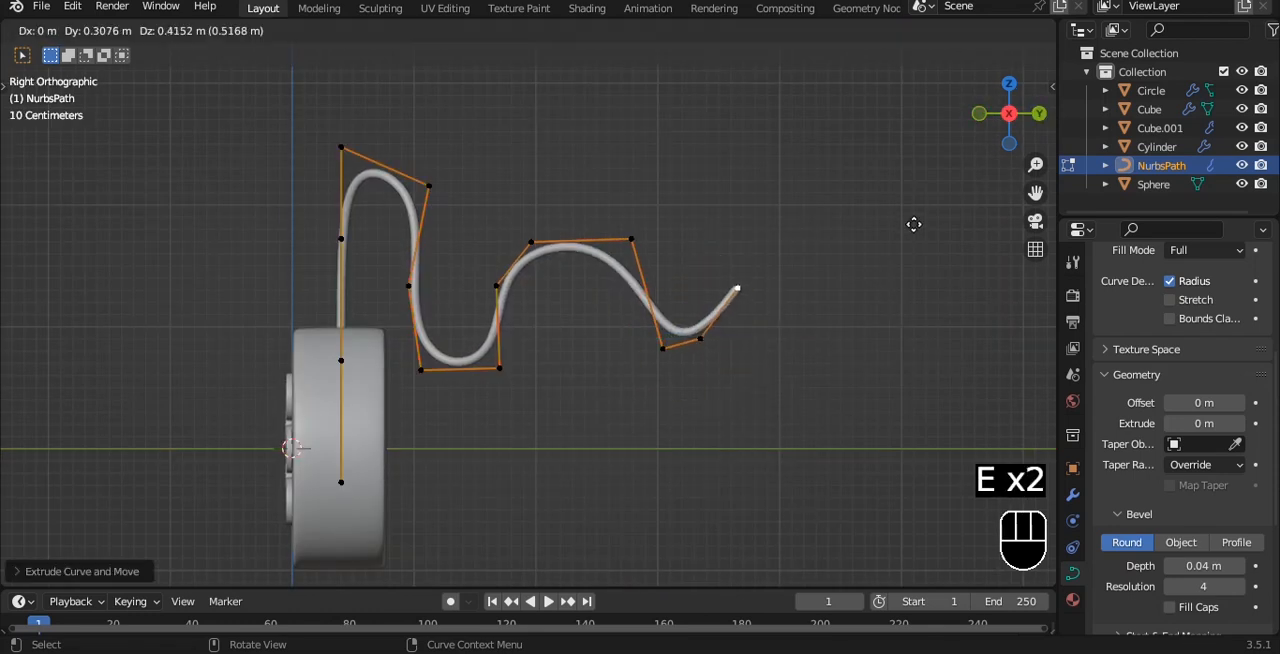
{"action": "left_click", "coordinate": [870, 143]}
{"action": "key", "text": "e"}
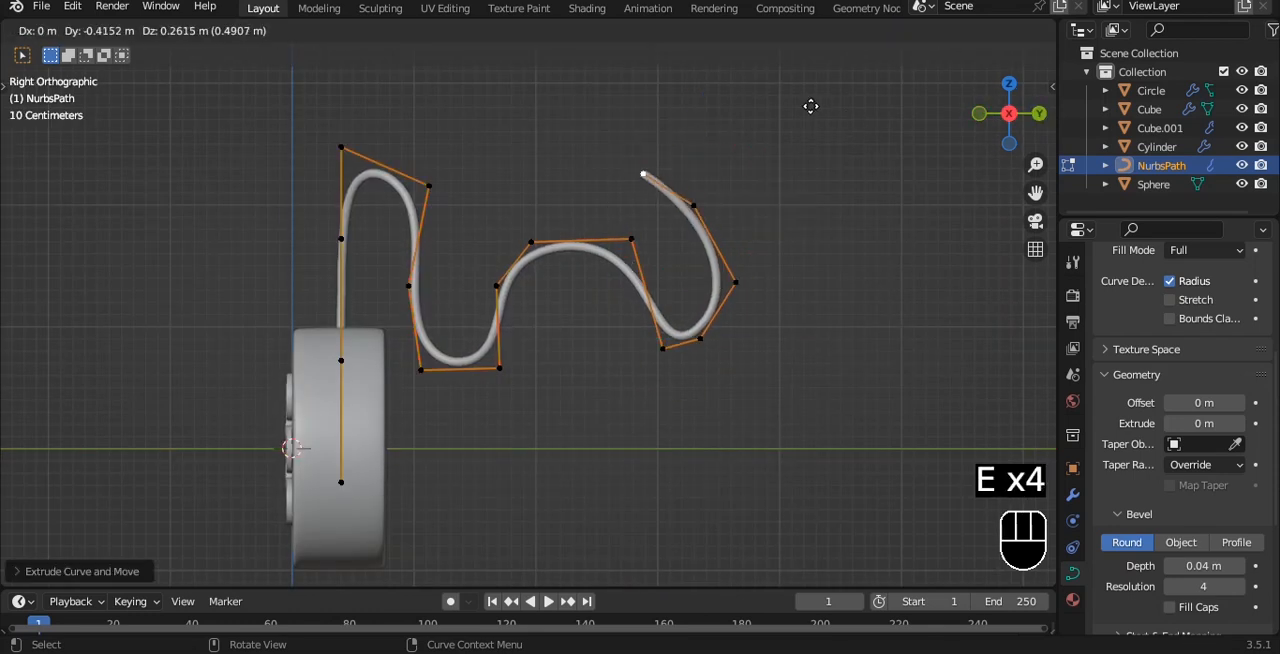
{"action": "left_click", "coordinate": [814, 108]}
{"action": "key", "text": "Tab"}
{"action": "key", "text": "grave"}
{"action": "key", "text": "Tab"}
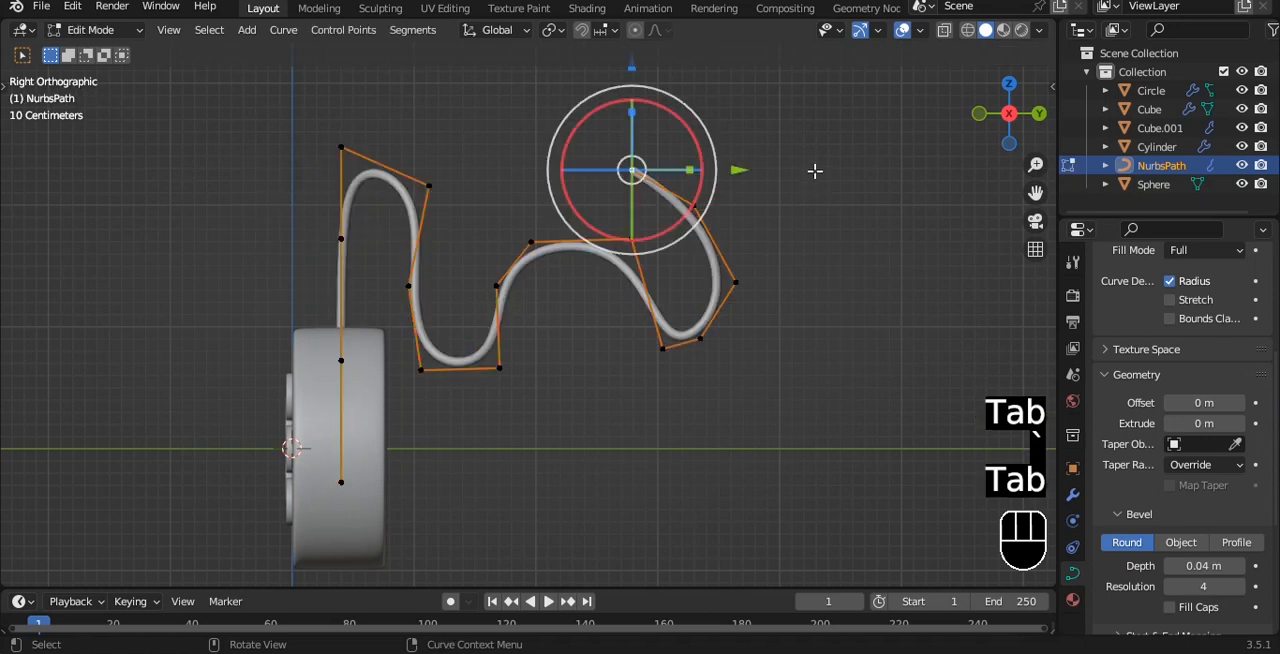
Extrude three more points from the cable's end in right view to form a hook that ends pointing downward
{"action": "key", "text": "e"}
{"action": "left_click", "coordinate": [850, 90]}
{"action": "key", "text": "e"}
{"action": "left_click", "coordinate": [950, 113]}
{"action": "key", "text": "e"}
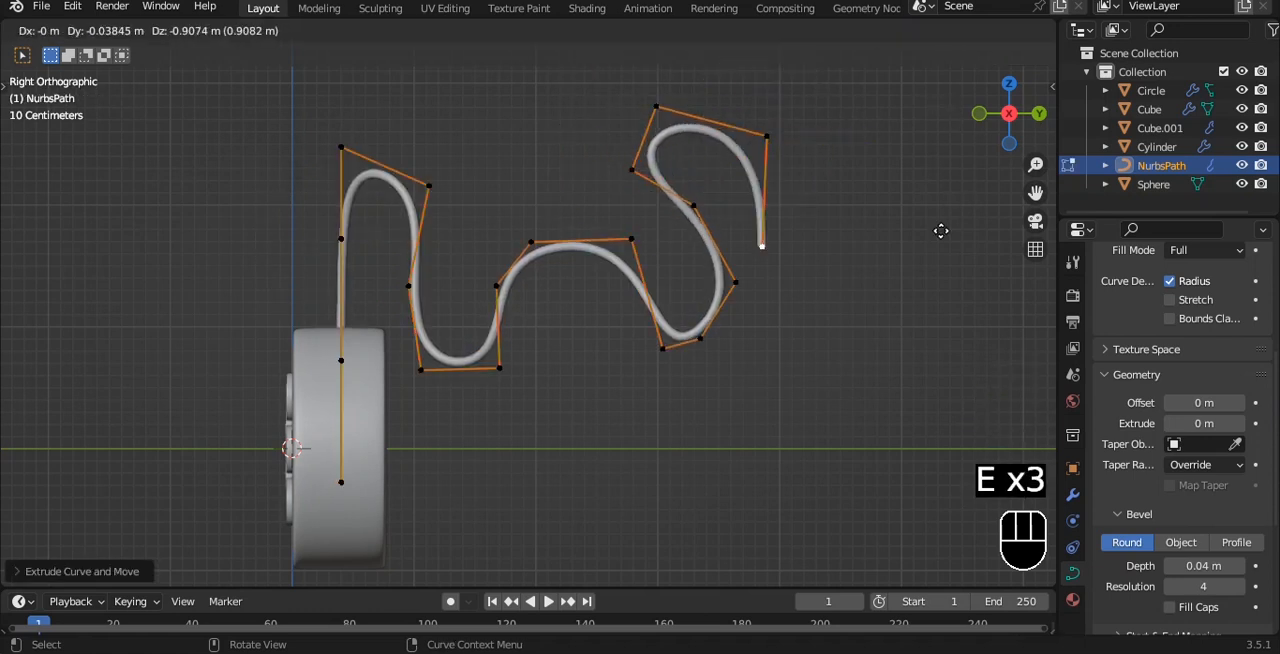
{"action": "left_click", "coordinate": [938, 236]}
{"action": "key", "text": "Tab"}
{"action": "key", "text": "grave"}
{"action": "left_click", "coordinate": [790, 184]}
Move the control points of the cable's last loop sideways so it spreads along X, and deselect the cable
{"action": "middle_click_drag", "start_coordinate": [780, 177], "coordinate": [700, 229]}
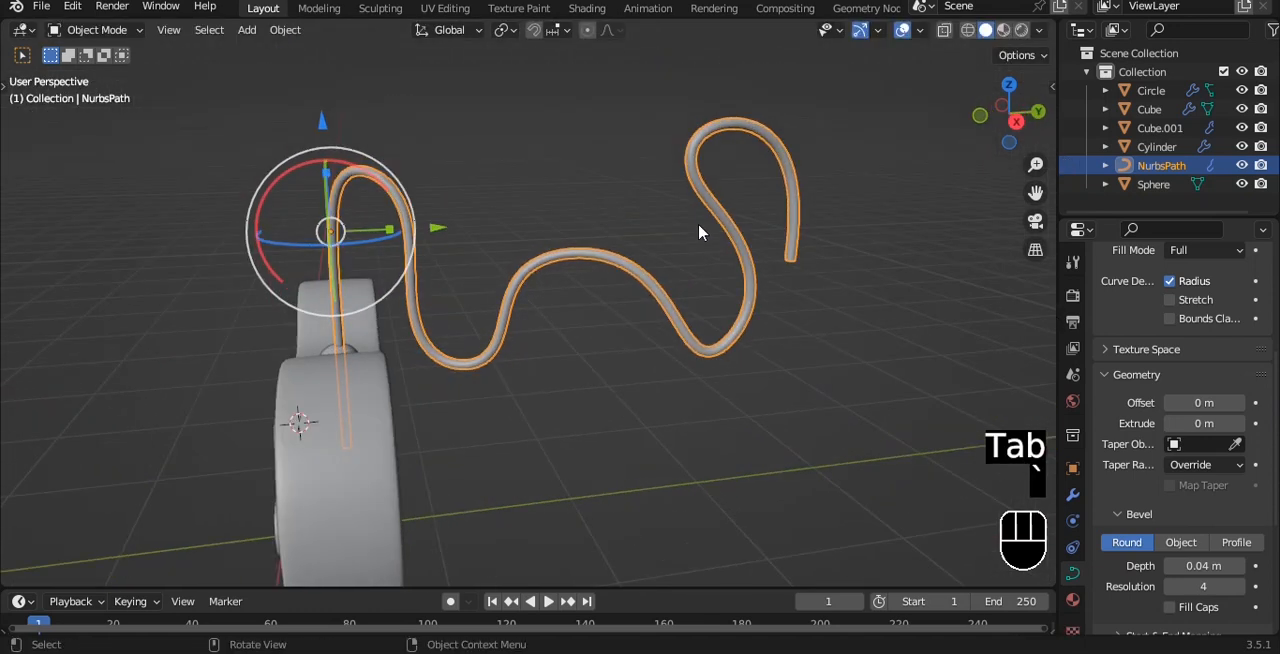
{"action": "key", "text": "Tab"}
{"action": "middle_click_drag", "start_coordinate": [771, 100], "coordinate": [817, 366]}
{"action": "left_click_drag", "start_coordinate": [844, 361], "coordinate": [871, 406]}
{"action": "left_click", "coordinate": [780, 361]}
{"action": "left_click_drag", "start_coordinate": [850, 445], "coordinate": [868, 468]}
{"action": "key", "text": "Tab"}
{"action": "key", "text": "grave"}
{"action": "left_click", "coordinate": [770, 303]}
{"action": "left_click", "coordinate": [770, 297]}
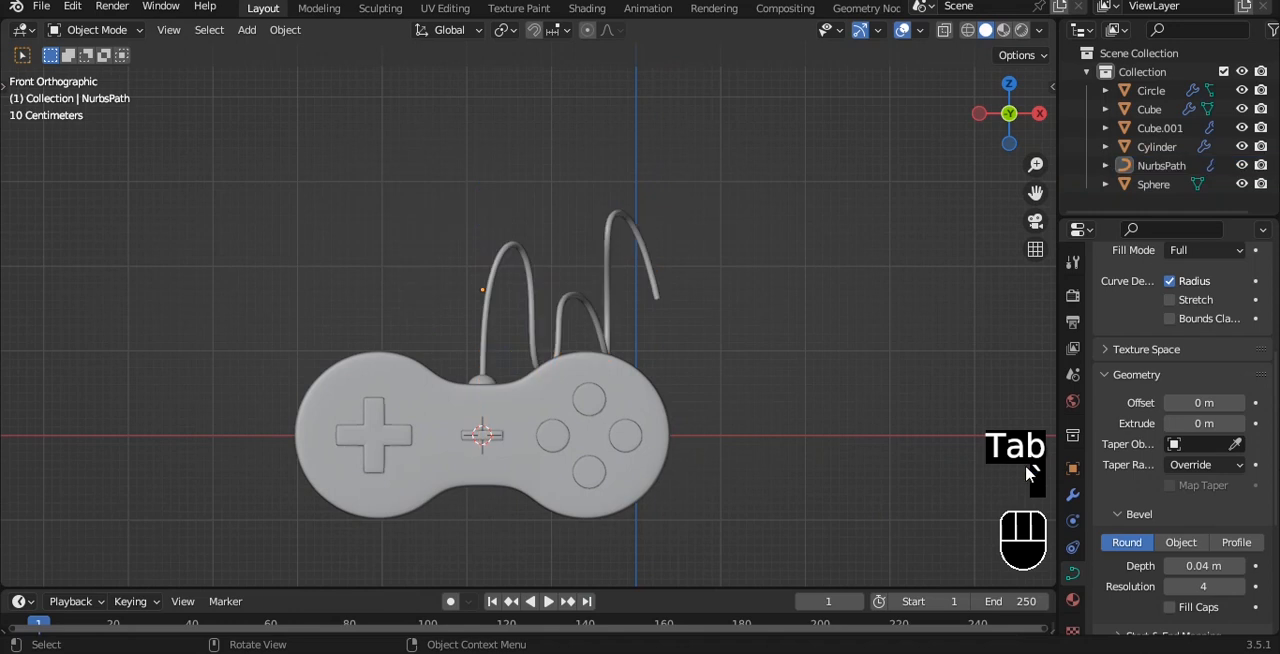
Select all the controller parts, move them up and along X away from the origin in front view, and save the file
{"action": "left_click", "coordinate": [1073, 495]}
{"action": "left_click", "coordinate": [636, 236]}
{"action": "scroll", "coordinate": [672, 241], "scroll_direction": "up", "scroll_amount": 1}
{"action": "middle_click_drag", "start_coordinate": [712, 331], "coordinate": [716, 279], "text": "shift"}
{"action": "left_click", "coordinate": [733, 258]}
{"action": "scroll", "coordinate": [752, 201], "scroll_direction": "down", "scroll_amount": 1}
{"action": "scroll", "coordinate": [752, 201], "scroll_direction": "down", "scroll_amount": 1}
{"action": "left_click_drag", "start_coordinate": [370, 151], "coordinate": [710, 382]}
{"action": "middle_click_drag", "start_coordinate": [707, 348], "coordinate": [624, 368], "text": "shift"}
{"action": "key", "text": "g"}
{"action": "left_click", "coordinate": [764, 259]}
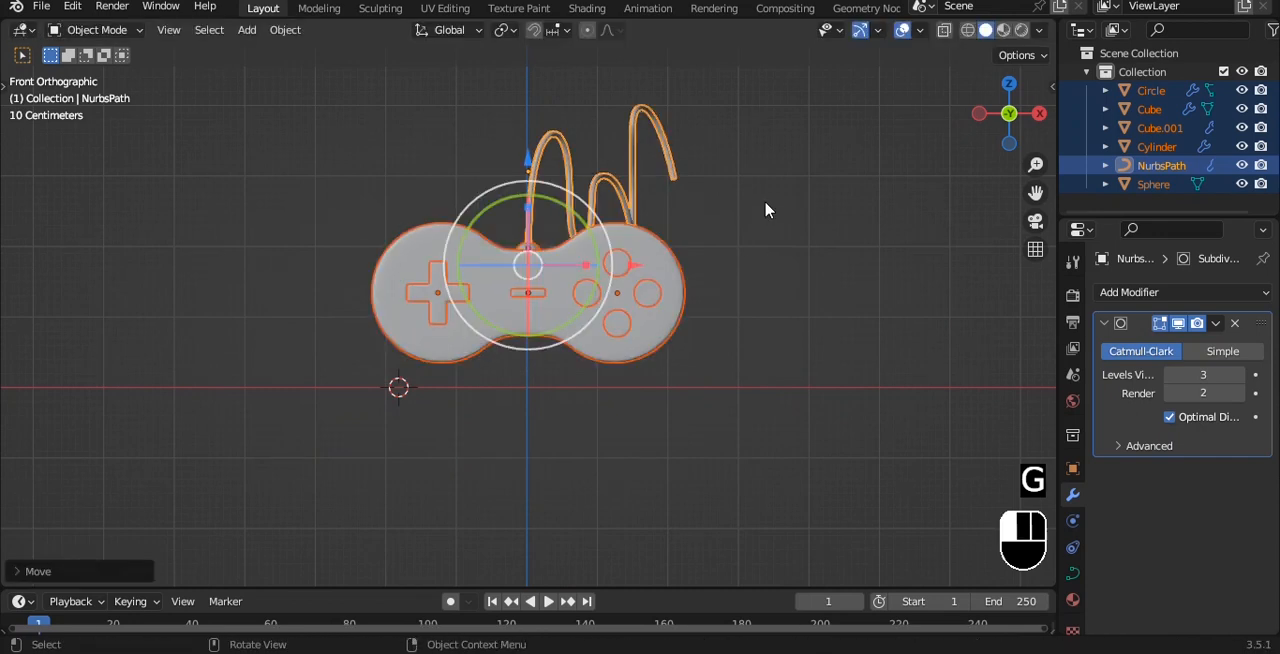
{"action": "left_click", "coordinate": [766, 209]}
{"action": "key", "text": "ctrl+s"}
{"action": "key", "text": "shift+a"}
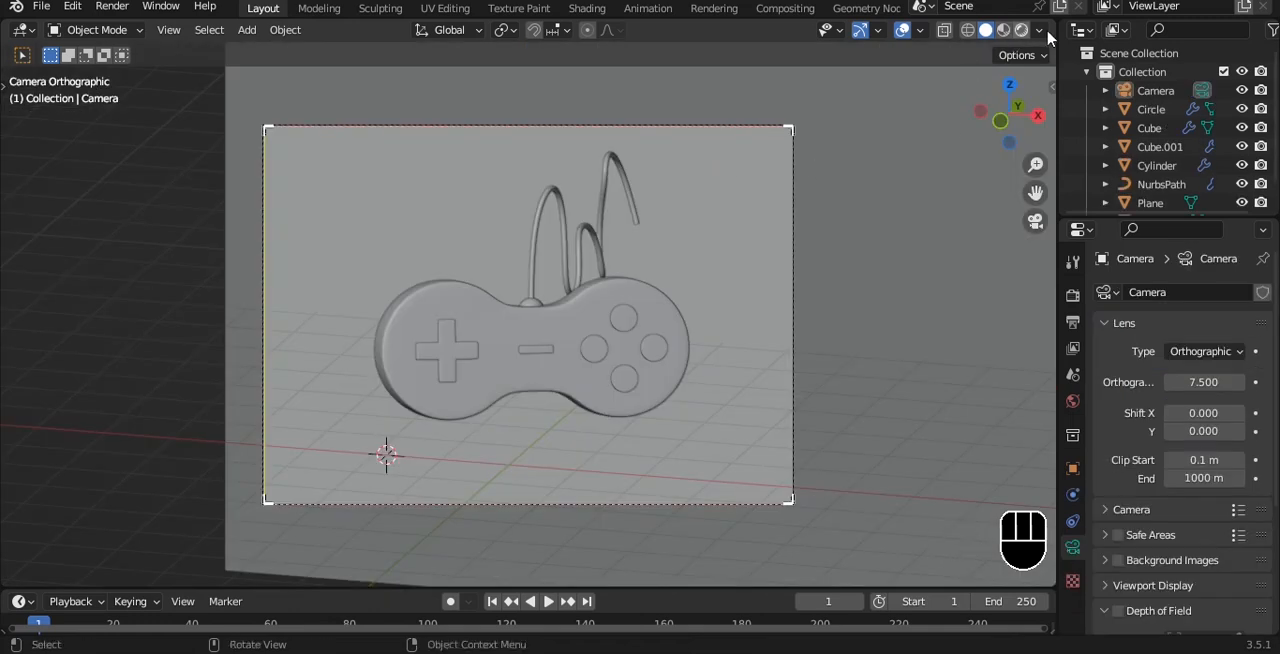
Split the 3D viewport into two side-by-side camera views and draw a render region around the second view's camera frame
{"action": "left_click", "coordinate": [1021, 31]}
{"action": "mouse_move", "coordinate": [1054, 22]}
{"action": "left_mouse_down"}
{"action": "mouse_move", "coordinate": [429, 88]}
{"action": "mouse_move", "coordinate": [497, 88]}
{"action": "left_mouse_up"}
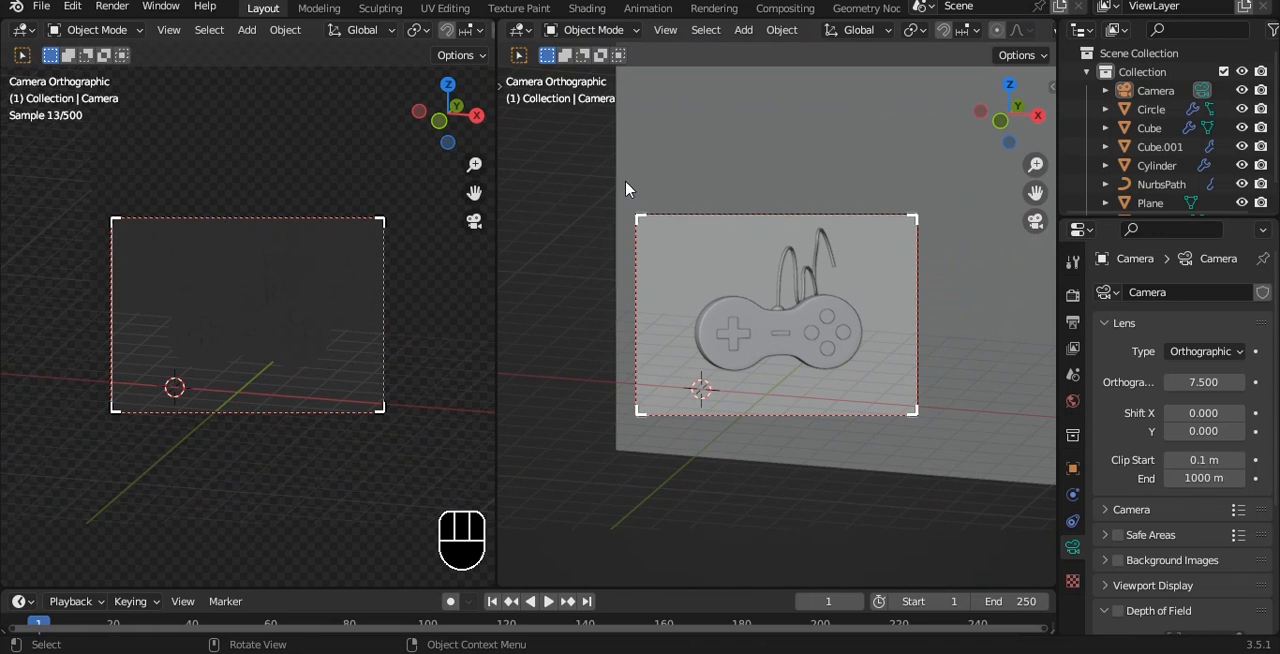
{"action": "key", "text": "ctrl+b"}
{"action": "left_click_drag", "start_coordinate": [591, 153], "coordinate": [920, 476]}
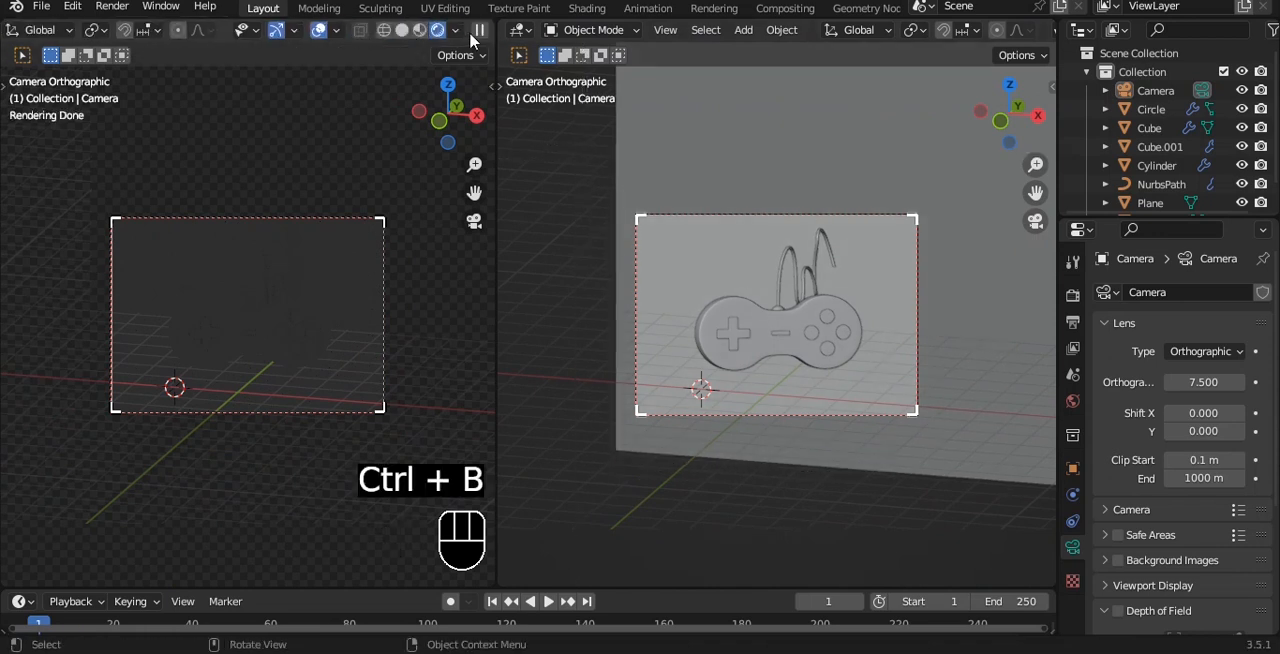
Set the original viewport to solid shading and the second one to rendered shading, and save the file
{"action": "left_click", "coordinate": [401, 30]}
{"action": "scroll", "coordinate": [993, 36], "scroll_direction": "down", "scroll_amount": 5}
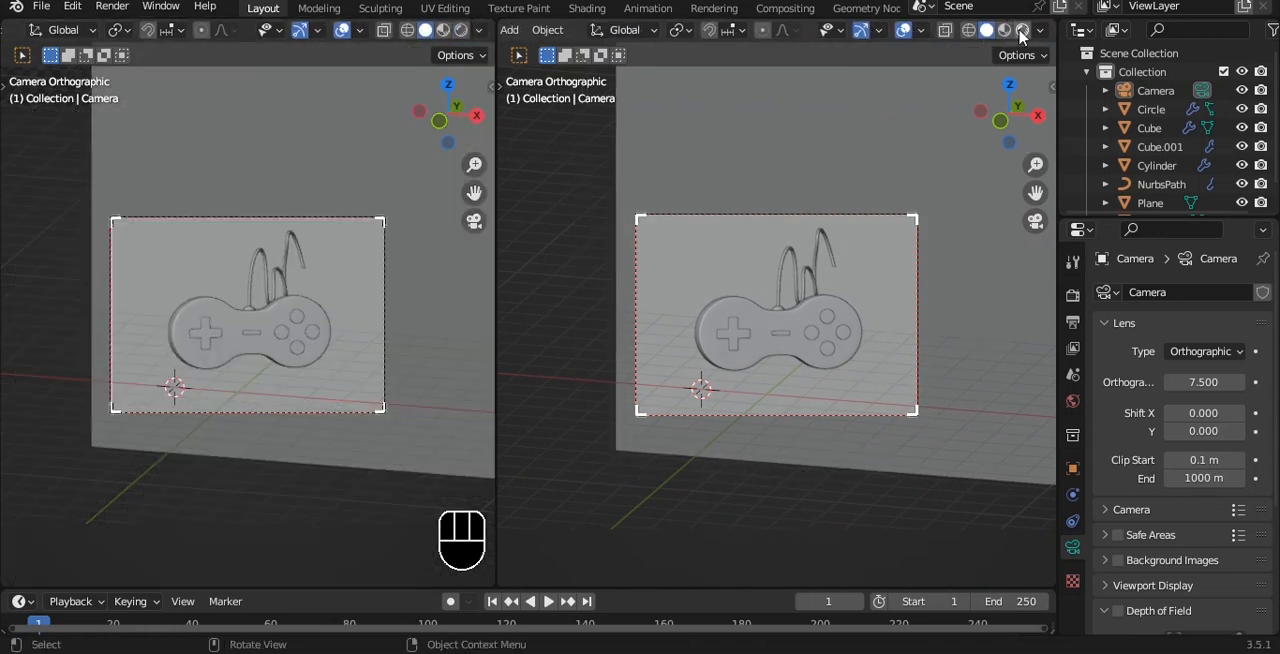
{"action": "left_click", "coordinate": [1021, 31]}
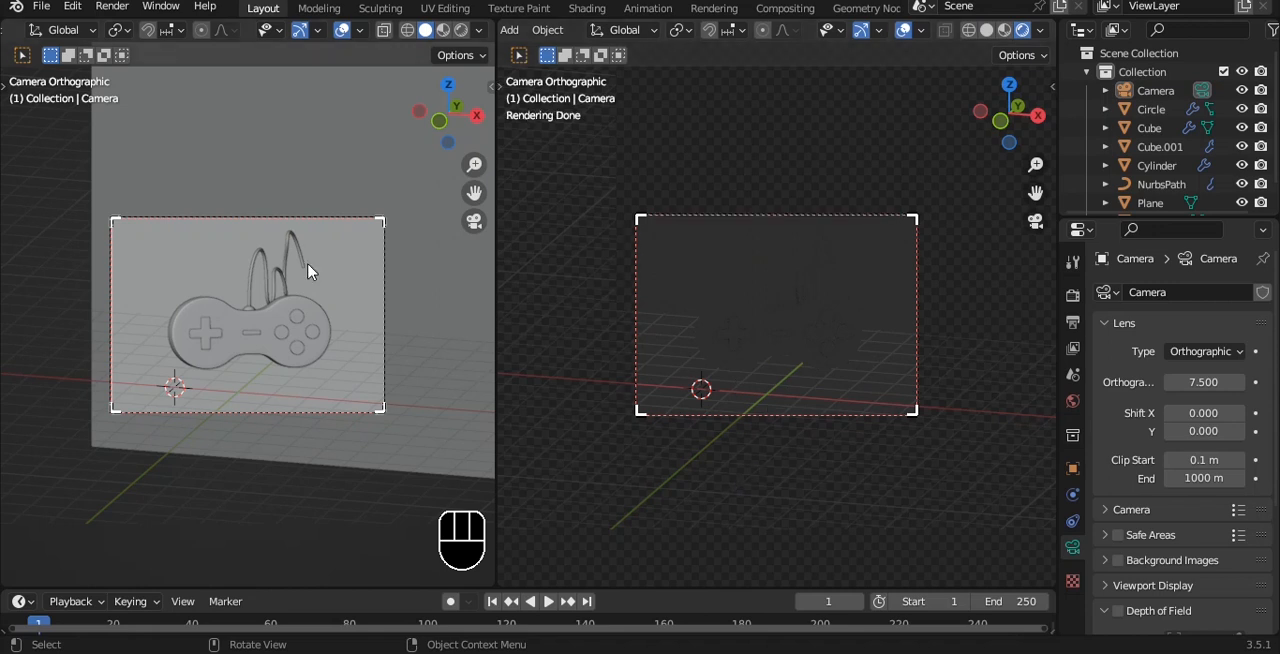
{"action": "key", "text": "q"}
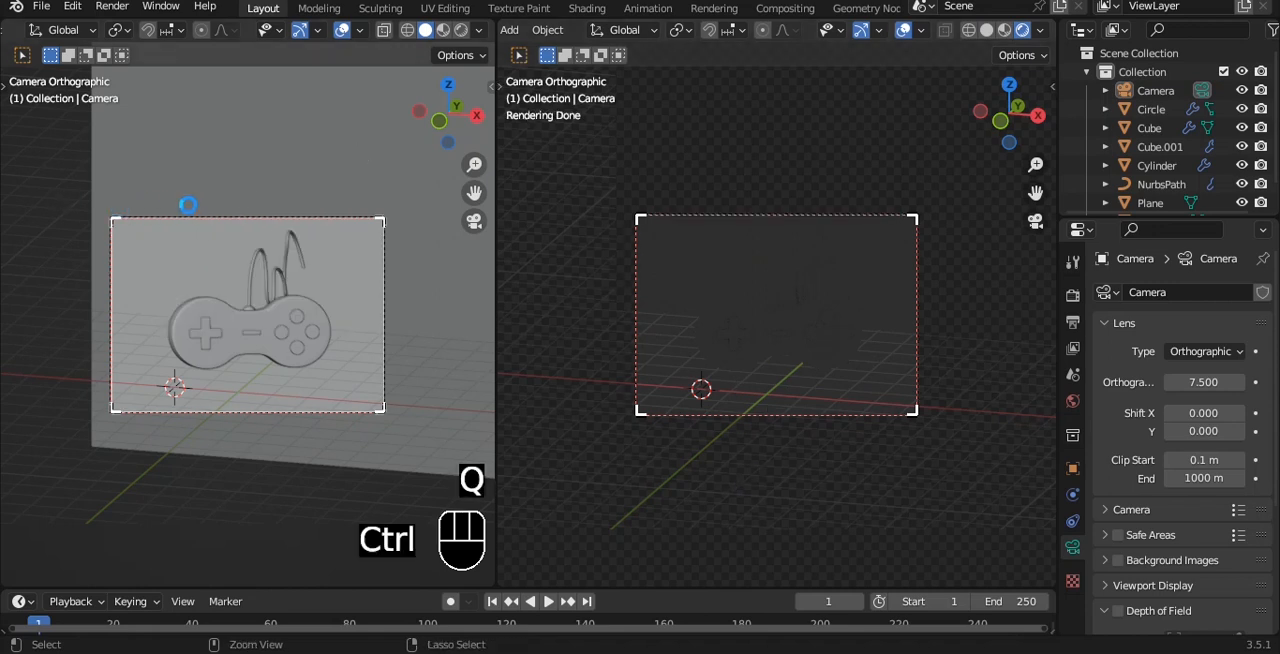
{"action": "key", "text": "ctrl+s"}
Add a sun light, raise it along Z and move it along negative Y in top view, in front of the controller
{"action": "middle_click_drag", "start_coordinate": [183, 193], "coordinate": [311, 170], "text": "alt"}
{"action": "scroll", "coordinate": [260, 248], "scroll_direction": "up", "scroll_amount": 2}
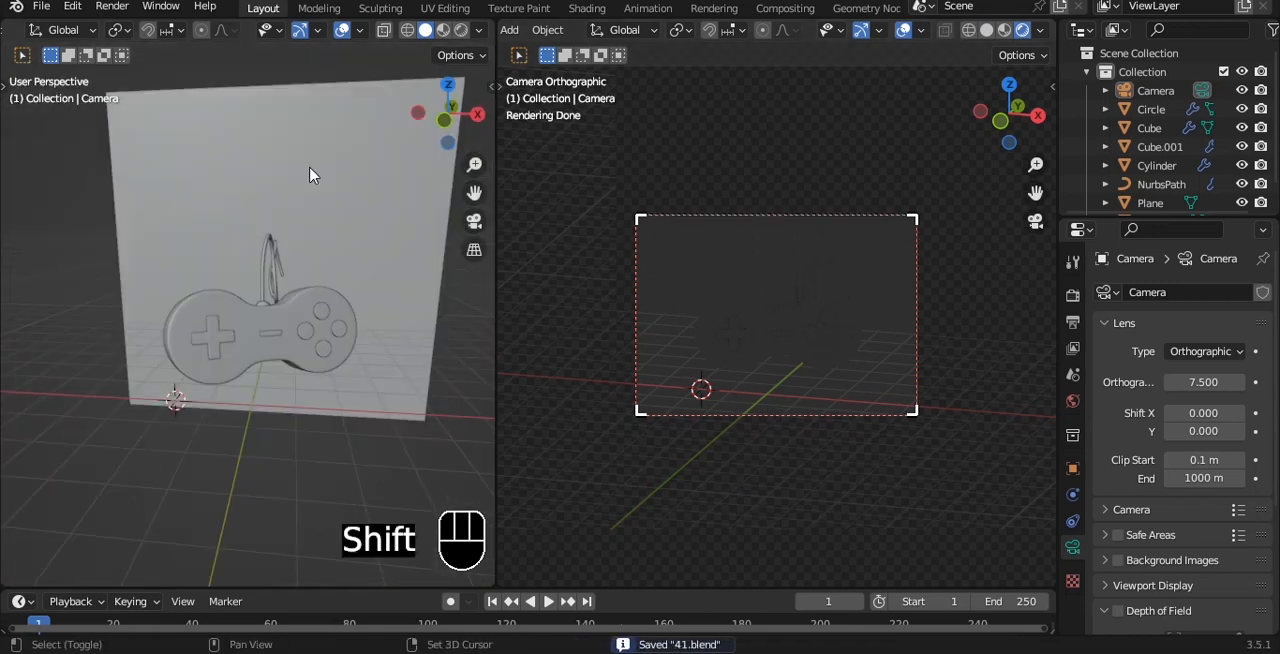
{"action": "key", "text": "shift+a"}
{"action": "mouse_move", "coordinate": [236, 278]}
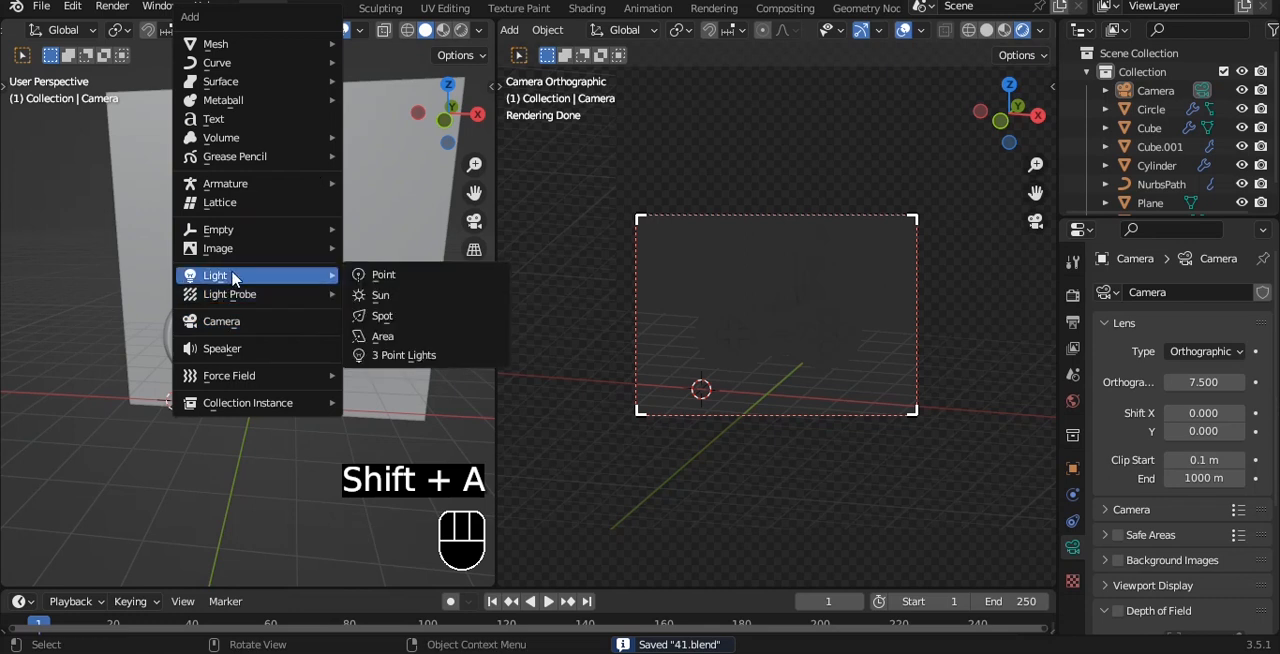
{"action": "left_click", "coordinate": [396, 306]}
{"action": "left_click_drag", "start_coordinate": [195, 267], "coordinate": [192, 5]}
{"action": "key", "text": "grave"}
{"action": "left_click", "coordinate": [321, 244]}
{"action": "left_click_drag", "start_coordinate": [211, 264], "coordinate": [212, 412]}
Aim the sun light diagonally across the front of the controller in top view, and save the file
{"action": "key", "text": "shift+t"}
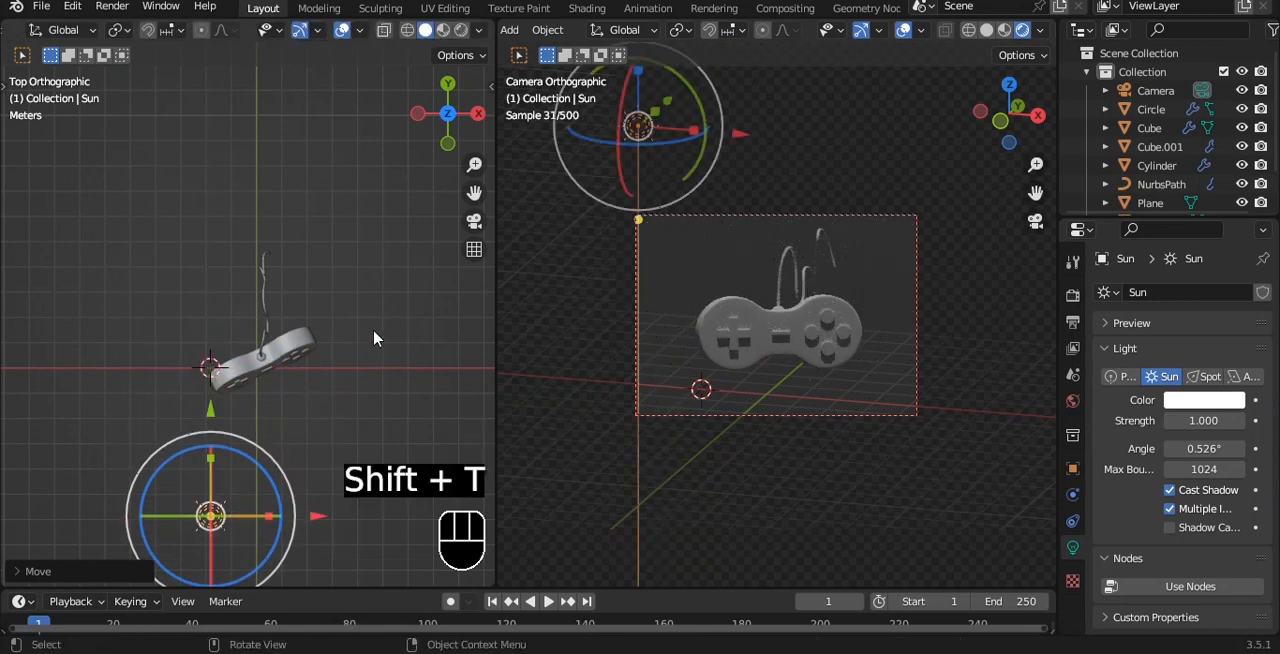
{"action": "middle_click_drag", "start_coordinate": [307, 457], "coordinate": [266, 372]}
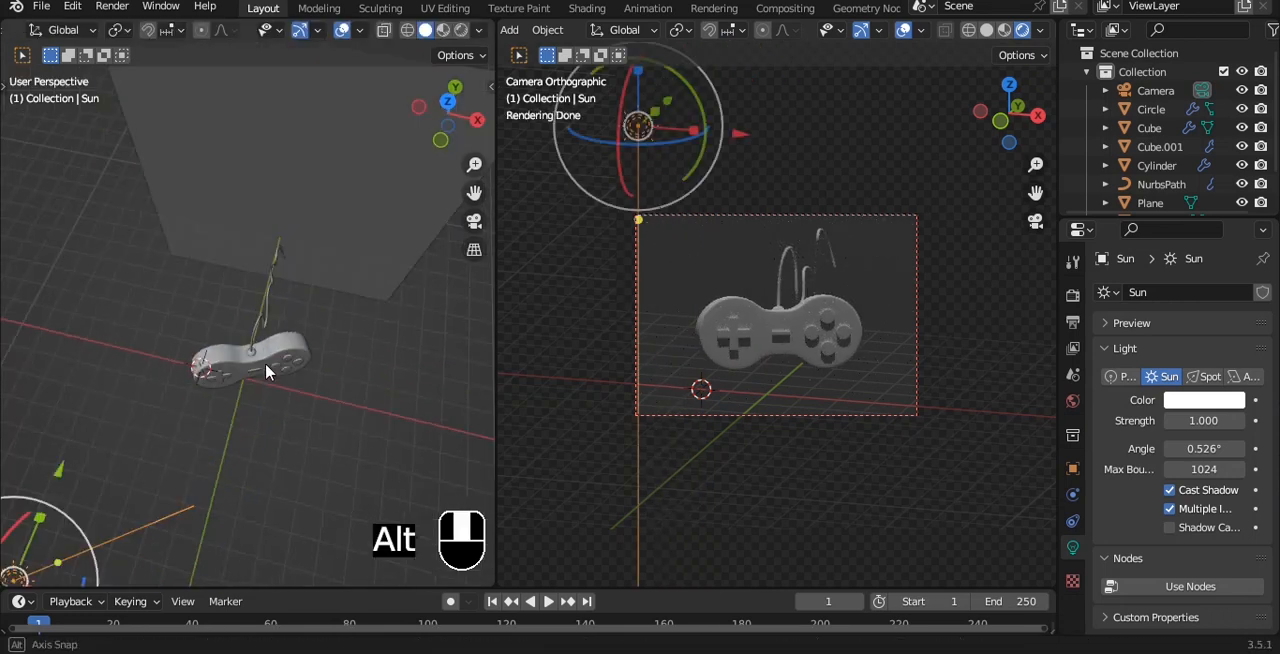
{"action": "key", "text": "shift+t"}
{"action": "left_click", "coordinate": [350, 328]}
{"action": "key", "text": "grave"}
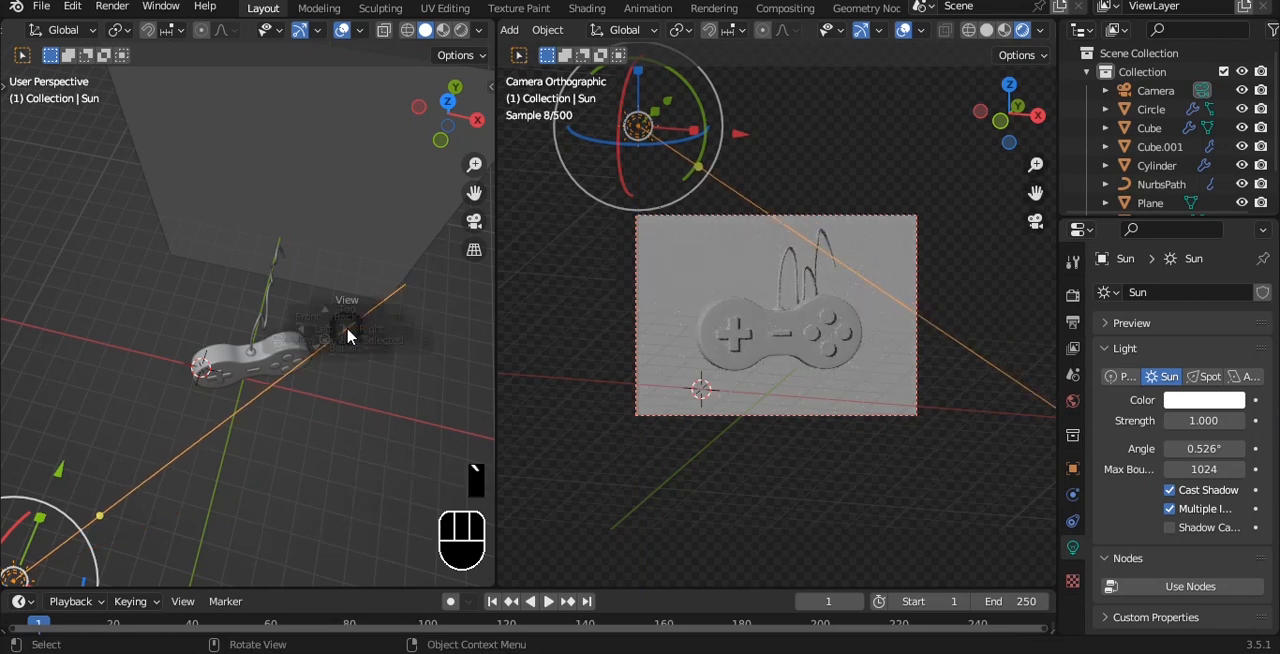
{"action": "left_click", "coordinate": [347, 284]}
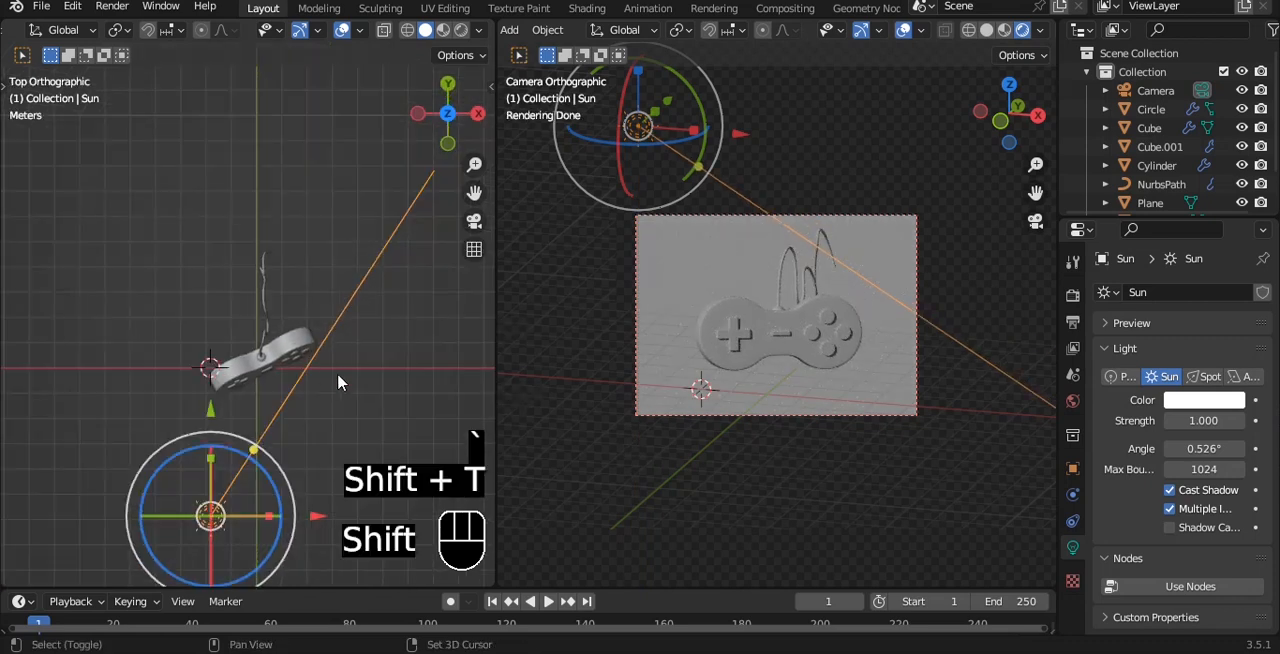
{"action": "key", "text": "shift+t"}
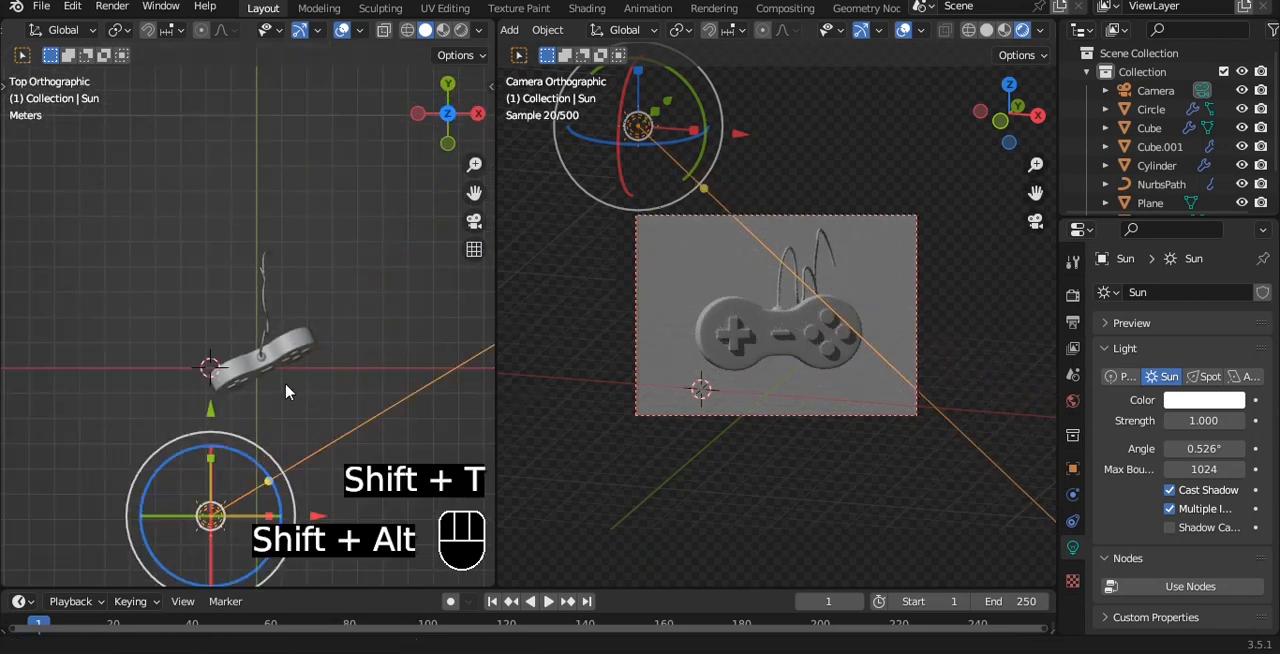
{"action": "middle_click_drag", "start_coordinate": [286, 392], "coordinate": [330, 349], "text": "shift"}
{"action": "key", "text": "q"}
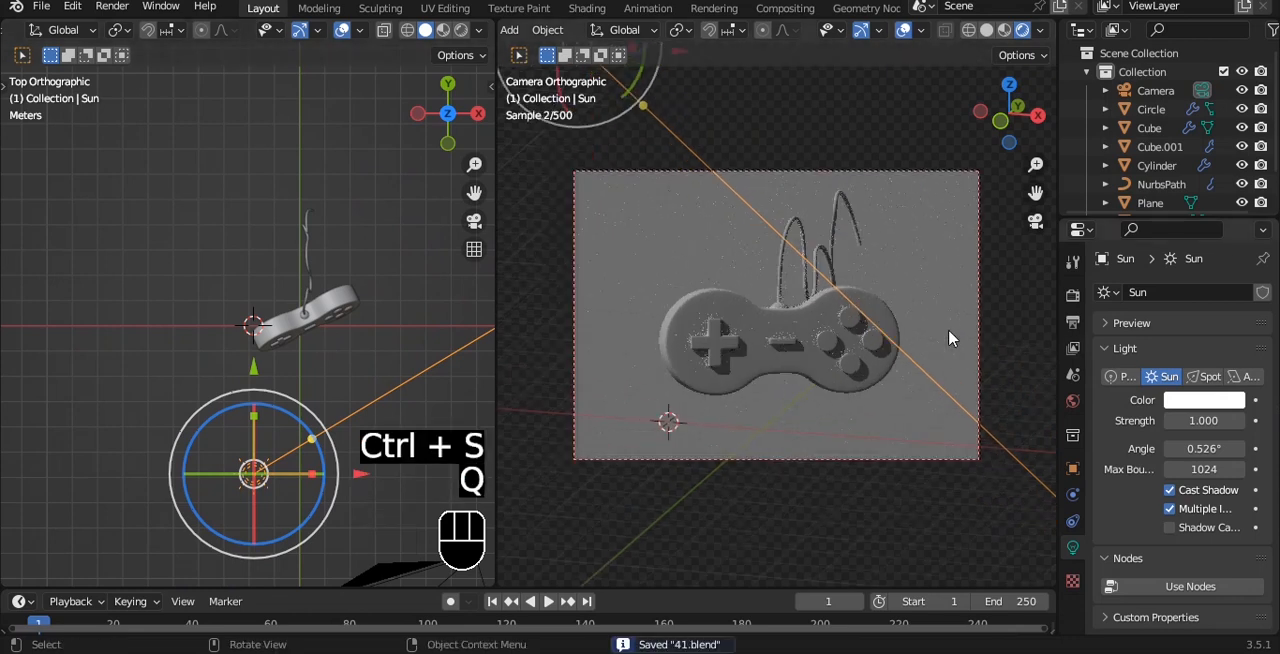
Give the controller body a new material with a near-black base color
{"action": "left_click", "coordinate": [837, 349]}
{"action": "left_click", "coordinate": [1072, 626]}
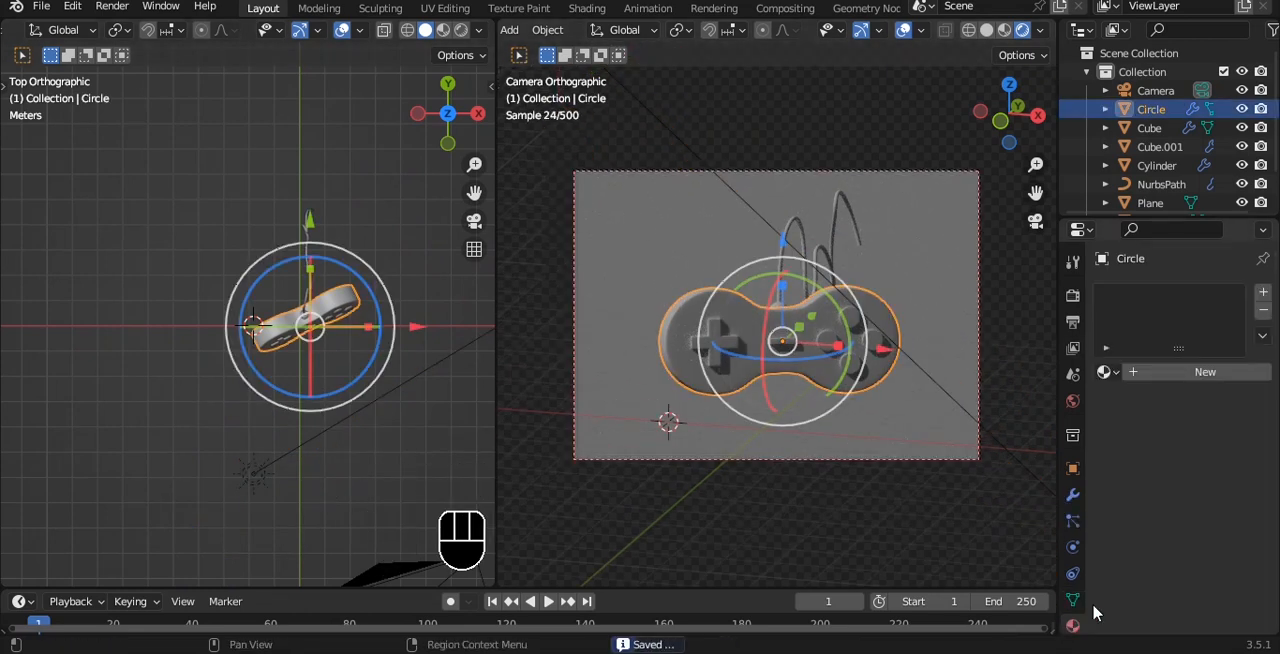
{"action": "left_click", "coordinate": [1205, 371]}
{"action": "left_click", "coordinate": [1212, 537]}
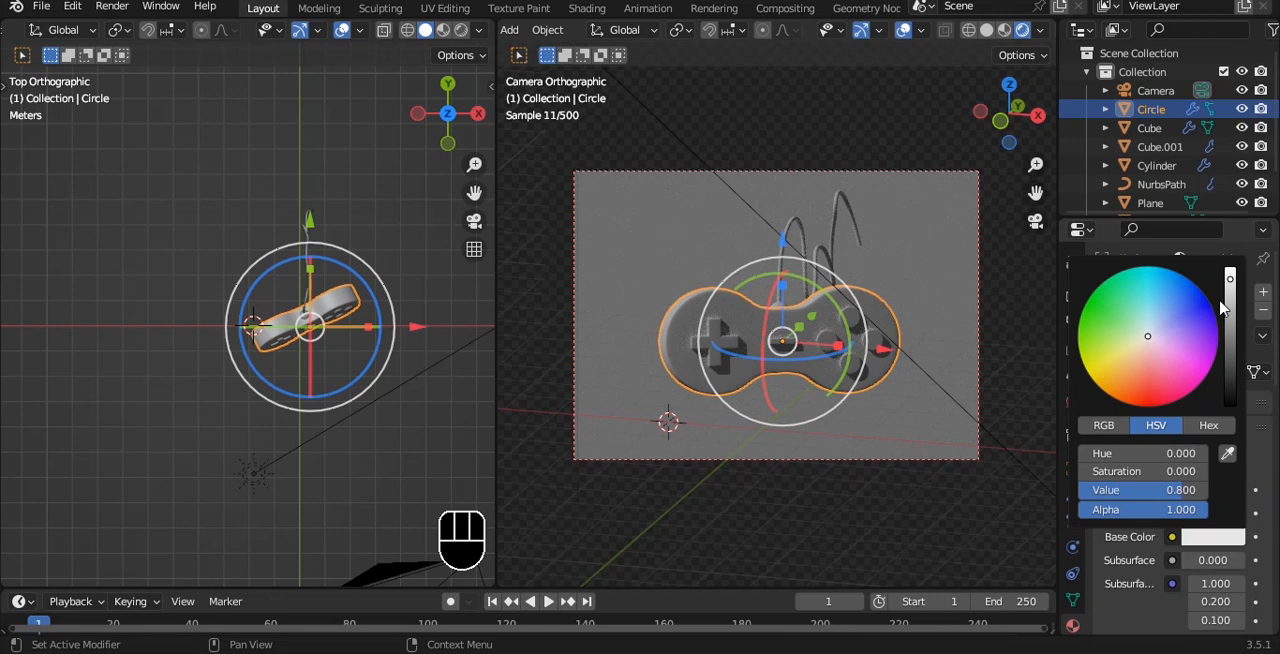
{"action": "mouse_move", "coordinate": [1147, 336]}
{"action": "left_mouse_down"}
{"action": "mouse_move", "coordinate": [1175, 310]}
{"action": "mouse_move", "coordinate": [1122, 310]}
{"action": "mouse_move", "coordinate": [1157, 372]}
{"action": "mouse_move", "coordinate": [1165, 326]}
{"action": "mouse_move", "coordinate": [1150, 340]}
{"action": "left_mouse_up"}
{"action": "left_click_drag", "start_coordinate": [1230, 279], "coordinate": [1230, 363]}
{"action": "scroll", "coordinate": [923, 349], "scroll_direction": "up", "scroll_amount": 1}
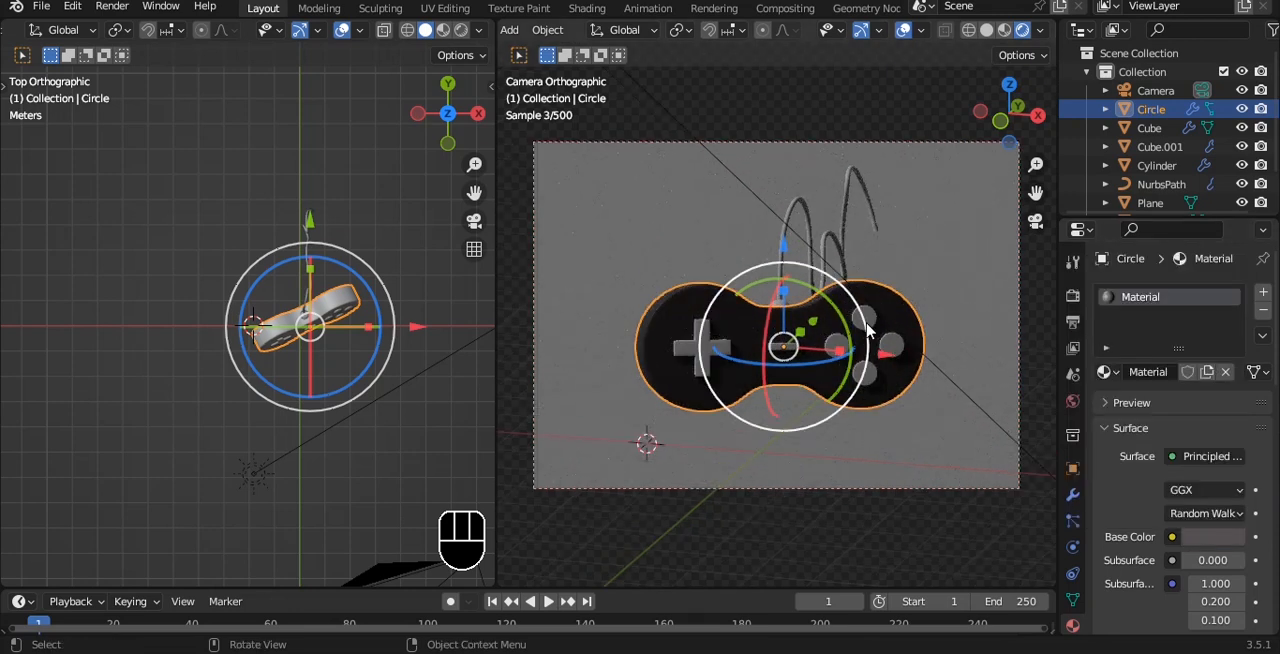
Give the four round buttons a new material with a red base color
{"action": "left_click", "coordinate": [867, 324]}
{"action": "left_click", "coordinate": [1217, 538]}
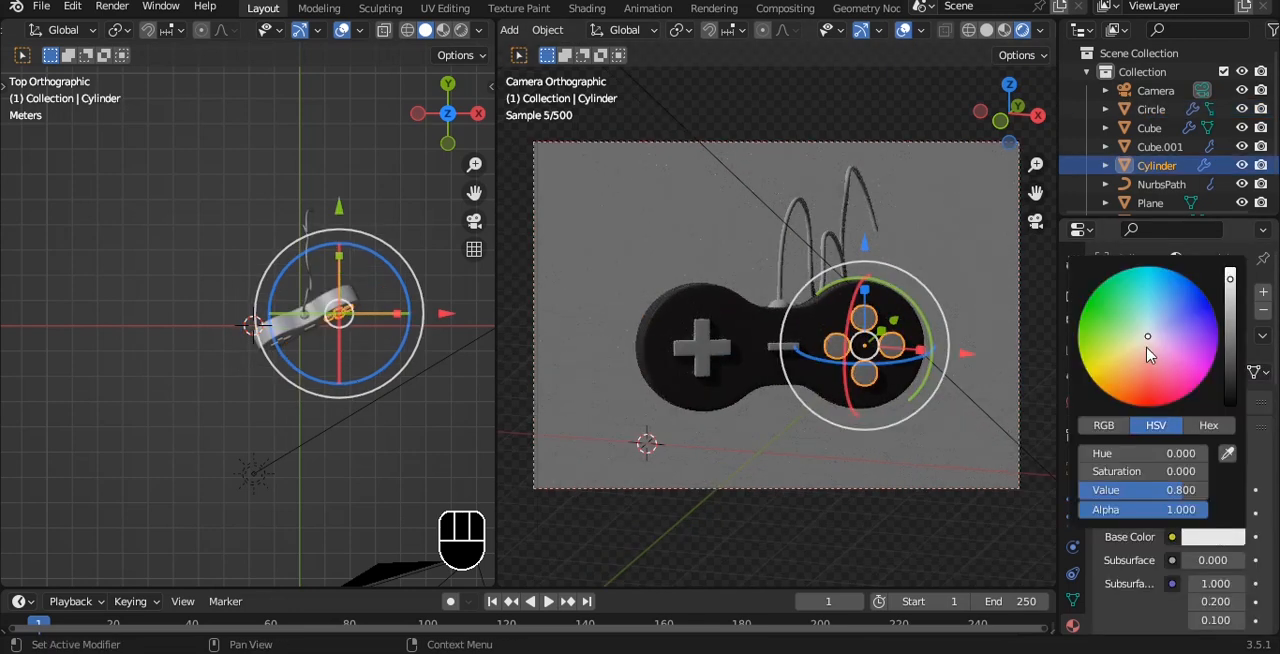
{"action": "left_click", "coordinate": [1149, 378]}
{"action": "key", "text": "a"}
Give the directional pad a new material with a blue base color
{"action": "left_click", "coordinate": [722, 352]}
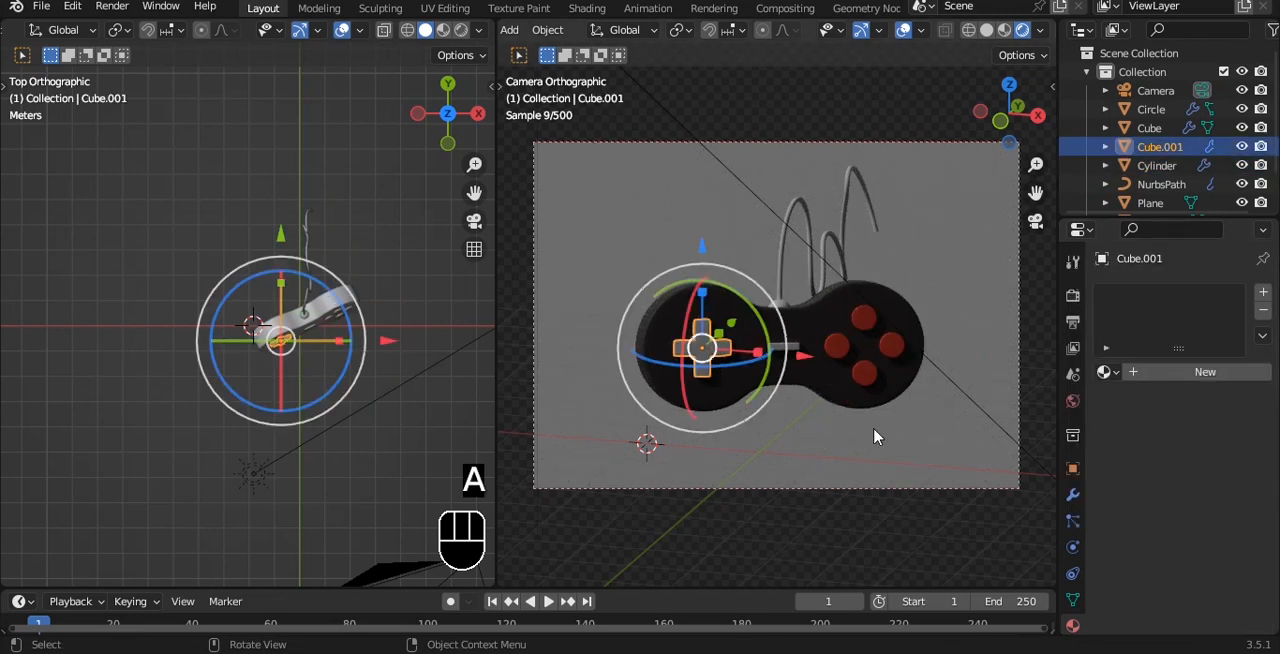
{"action": "left_click", "coordinate": [1210, 385]}
{"action": "left_click", "coordinate": [1213, 537]}
{"action": "left_click", "coordinate": [1190, 345]}
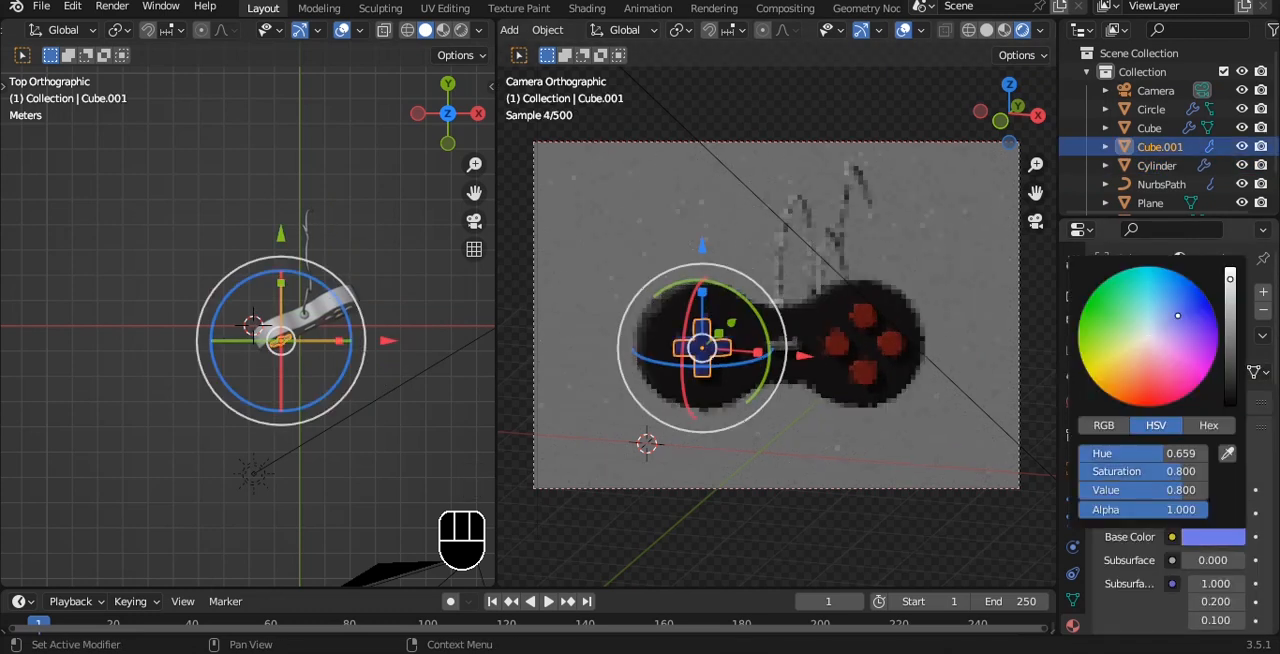
Give the small center bar of the controller a new material with a golden-yellow base color
{"action": "left_click", "coordinate": [793, 347]}
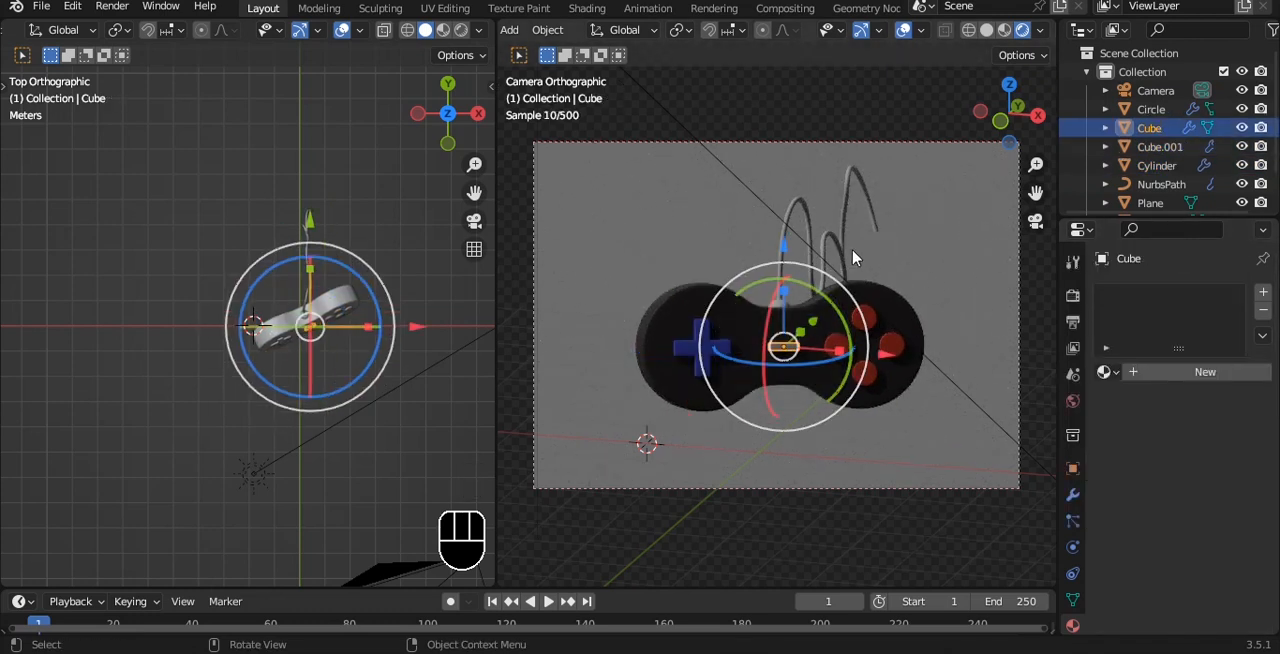
{"action": "left_click", "coordinate": [1155, 380]}
{"action": "left_click", "coordinate": [1220, 541]}
{"action": "left_click", "coordinate": [1138, 346]}
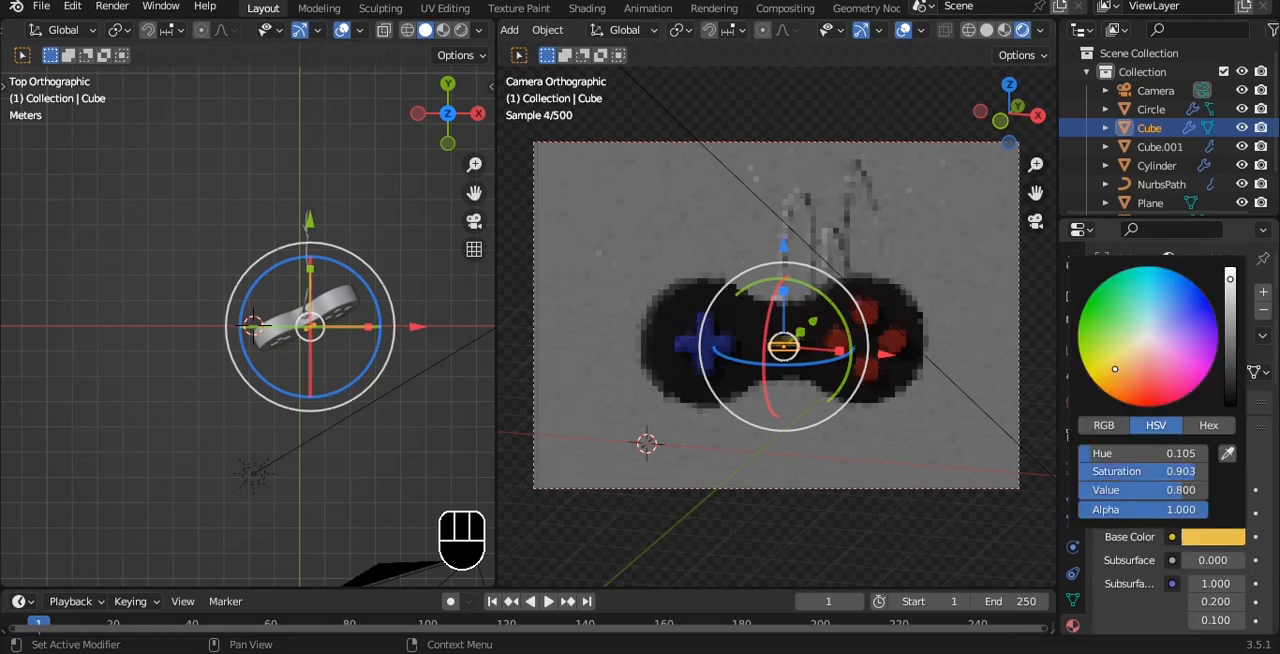
Assign the controller body's existing near-black material to the curved cable and save the file
{"action": "key", "text": "a"}
{"action": "key", "text": "a"}
{"action": "left_click", "coordinate": [783, 310]}
{"action": "left_click", "coordinate": [783, 310]}
{"action": "left_click", "coordinate": [783, 310]}
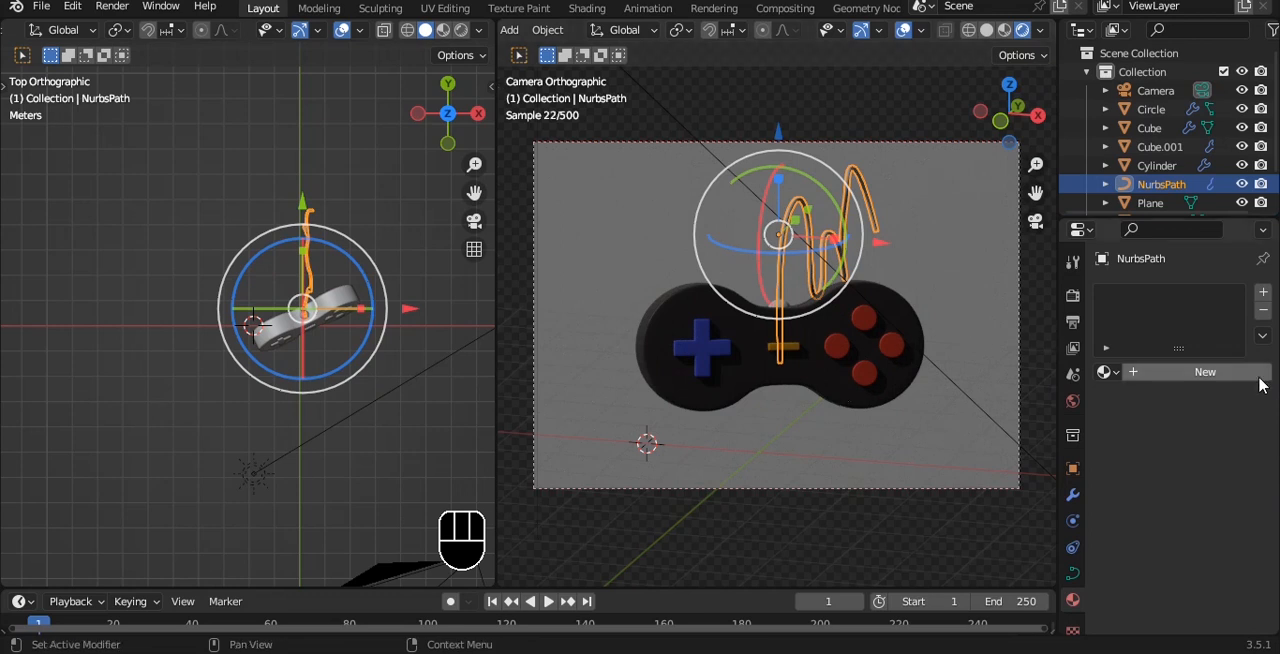
{"action": "left_click", "coordinate": [1105, 372]}
{"action": "left_click", "coordinate": [945, 397]}
{"action": "key", "text": "a"}
{"action": "key", "text": "a"}
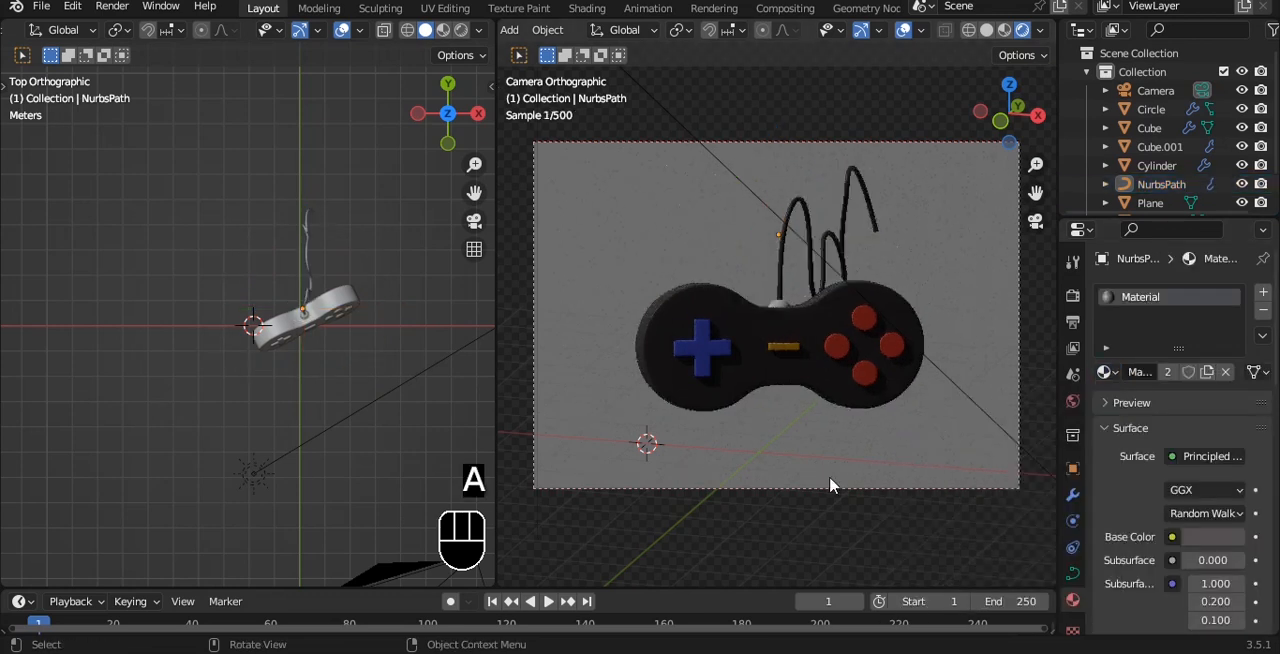
{"action": "left_click", "coordinate": [826, 538], "text": "ctrl"}
{"action": "key", "text": "ctrl+s"}
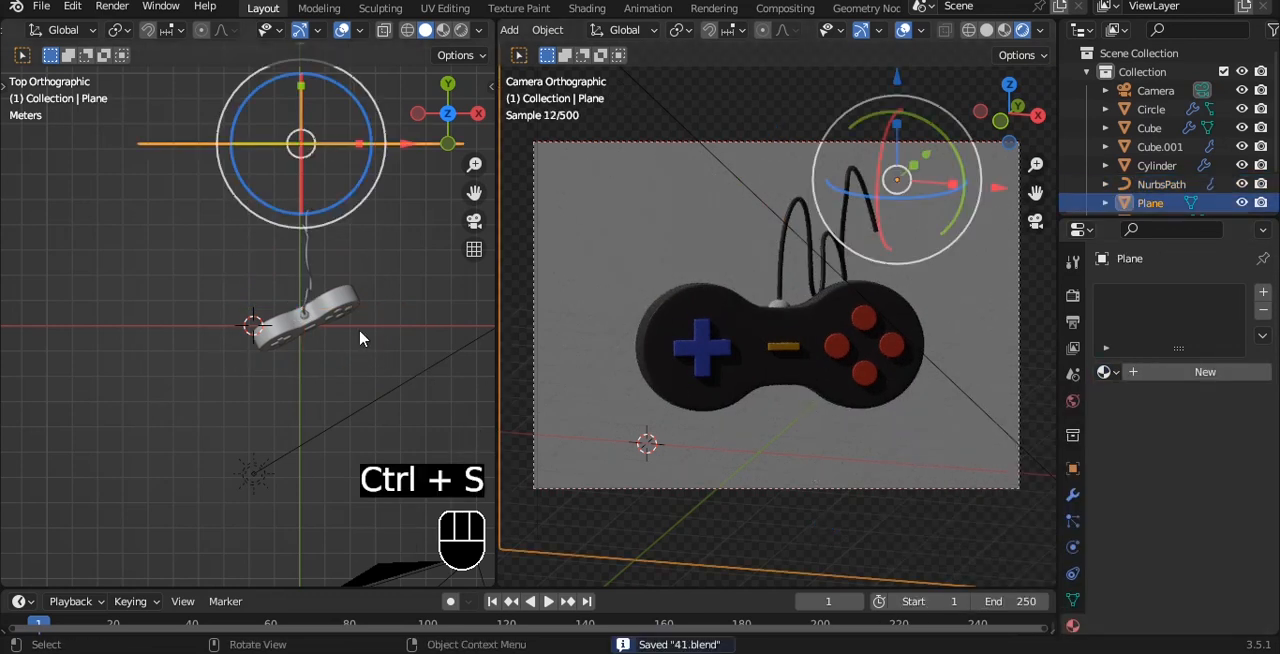
Snap the 3D cursor to the small sphere where the cable meets the controller
{"action": "middle_click_drag", "start_coordinate": [361, 271], "coordinate": [379, 283], "text": "shift"}
{"action": "middle_click_drag", "start_coordinate": [290, 328], "coordinate": [359, 314]}
{"action": "left_click", "coordinate": [390, 280]}
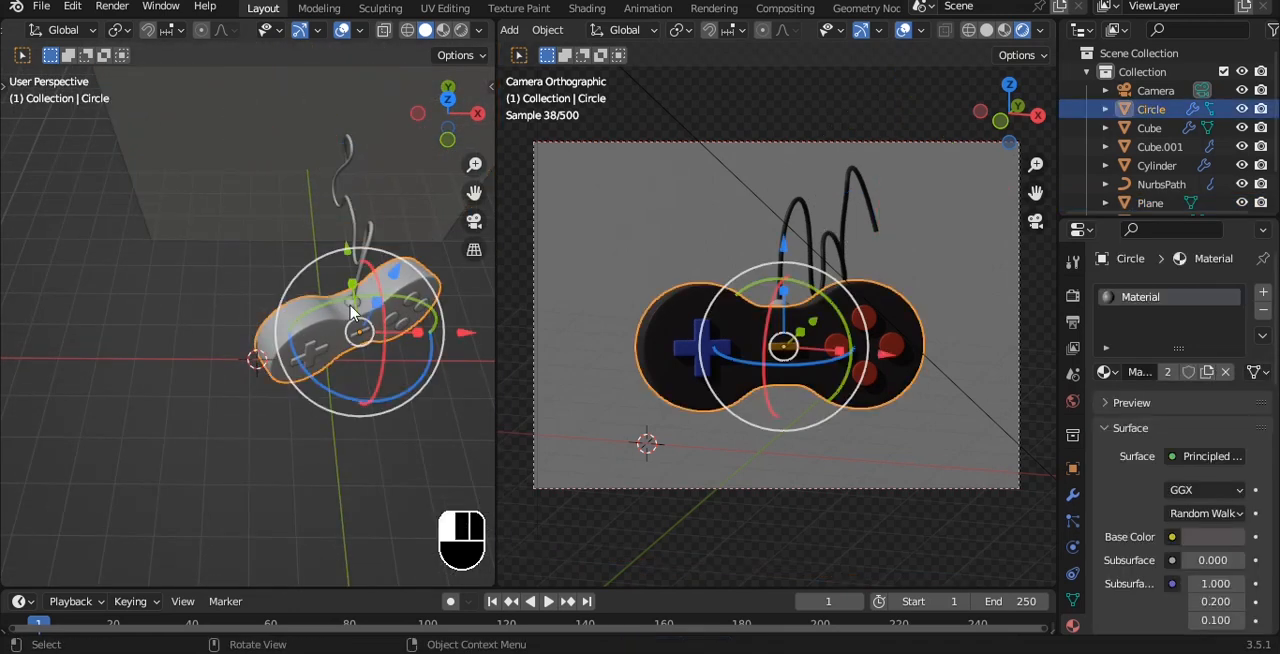
{"action": "left_click", "coordinate": [350, 304]}
{"action": "left_click_drag", "start_coordinate": [374, 275], "coordinate": [407, 281], "text": "alt"}
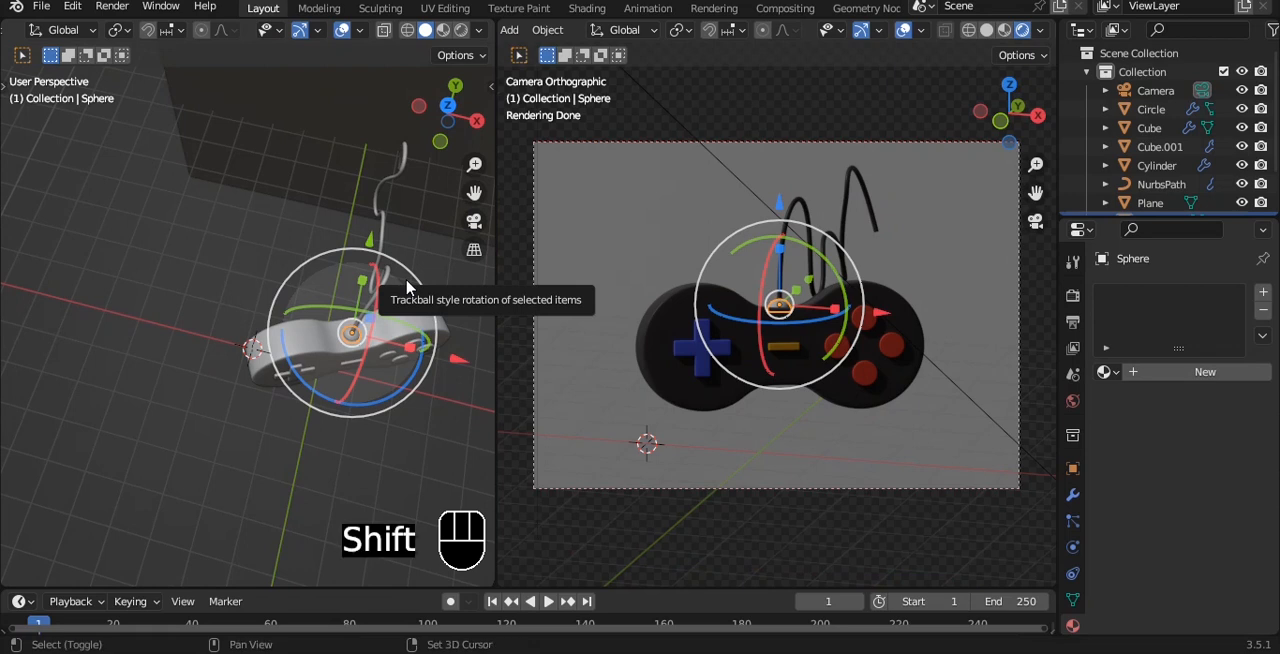
{"action": "key", "text": "shift+s"}
{"action": "left_click", "coordinate": [397, 340]}
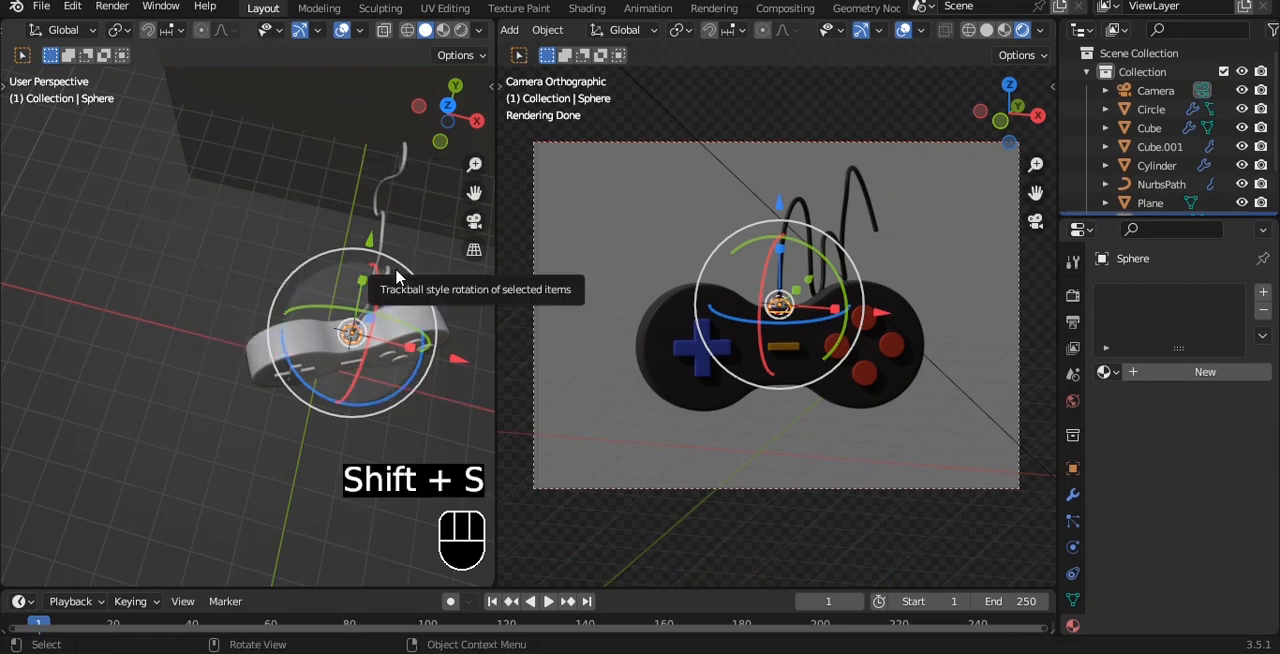
Add a three-point light setup aimed at the sphere with the Tri-Lighting Creator
{"action": "key", "text": "shift+a"}
{"action": "mouse_move", "coordinate": [396, 277]}
{"action": "left_click", "coordinate": [474, 352]}
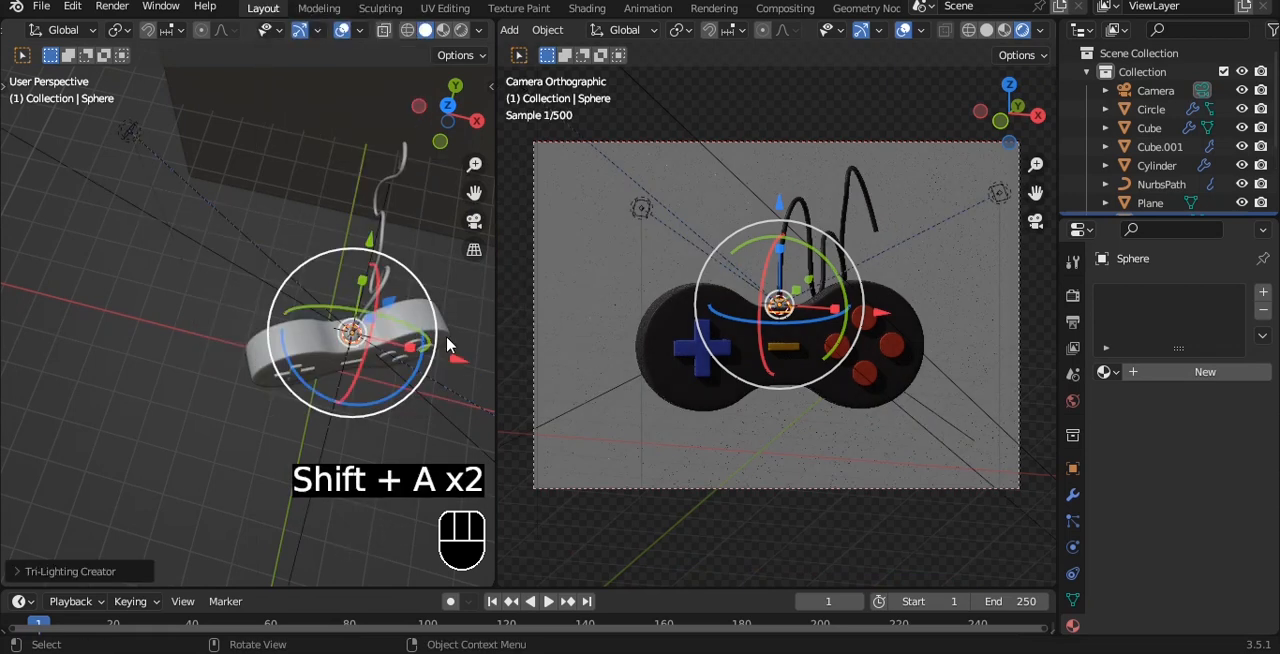
Raise the key, back and fill lights together along Z in front view, well above the controller
{"action": "key", "text": "grave"}
{"action": "left_click", "coordinate": [384, 268]}
{"action": "scroll", "coordinate": [378, 263], "scroll_direction": "down", "scroll_amount": 4}
{"action": "left_click_drag", "start_coordinate": [367, 262], "coordinate": [340, 347], "text": "alt+shift"}
{"action": "left_click", "coordinate": [254, 326], "text": "shift"}
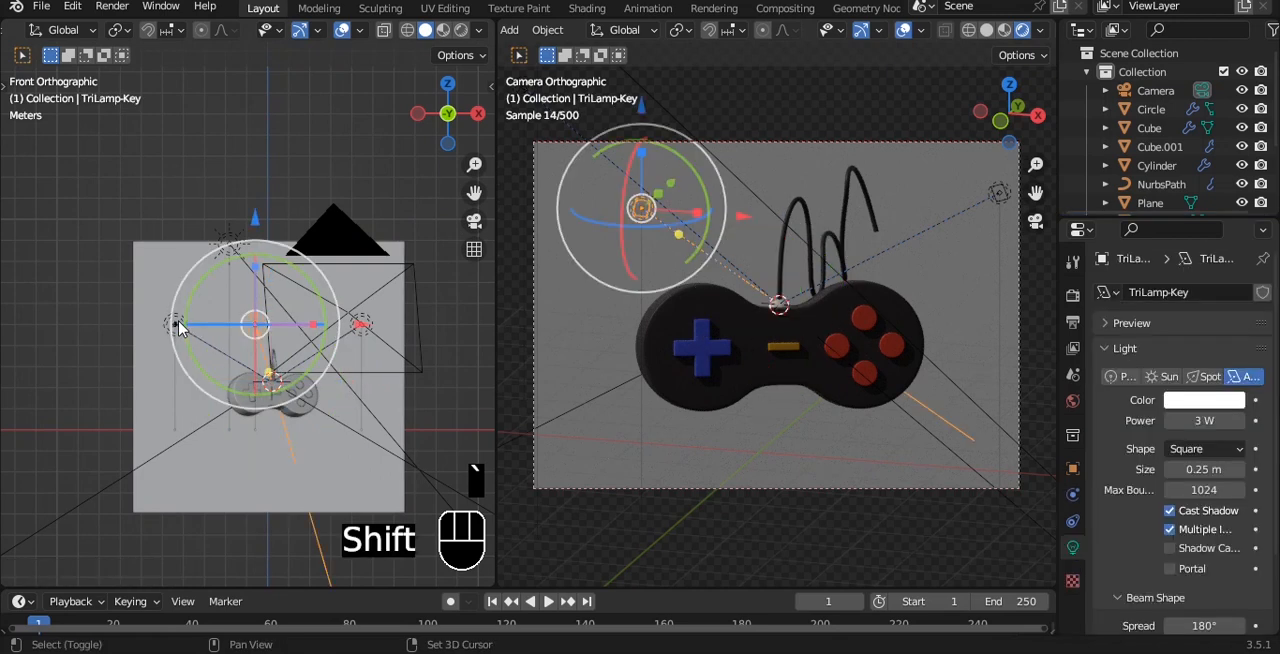
{"action": "left_click", "coordinate": [362, 323], "text": "shift"}
{"action": "left_click", "coordinate": [372, 350], "text": "shift"}
{"action": "key", "text": "ctrl+z"}
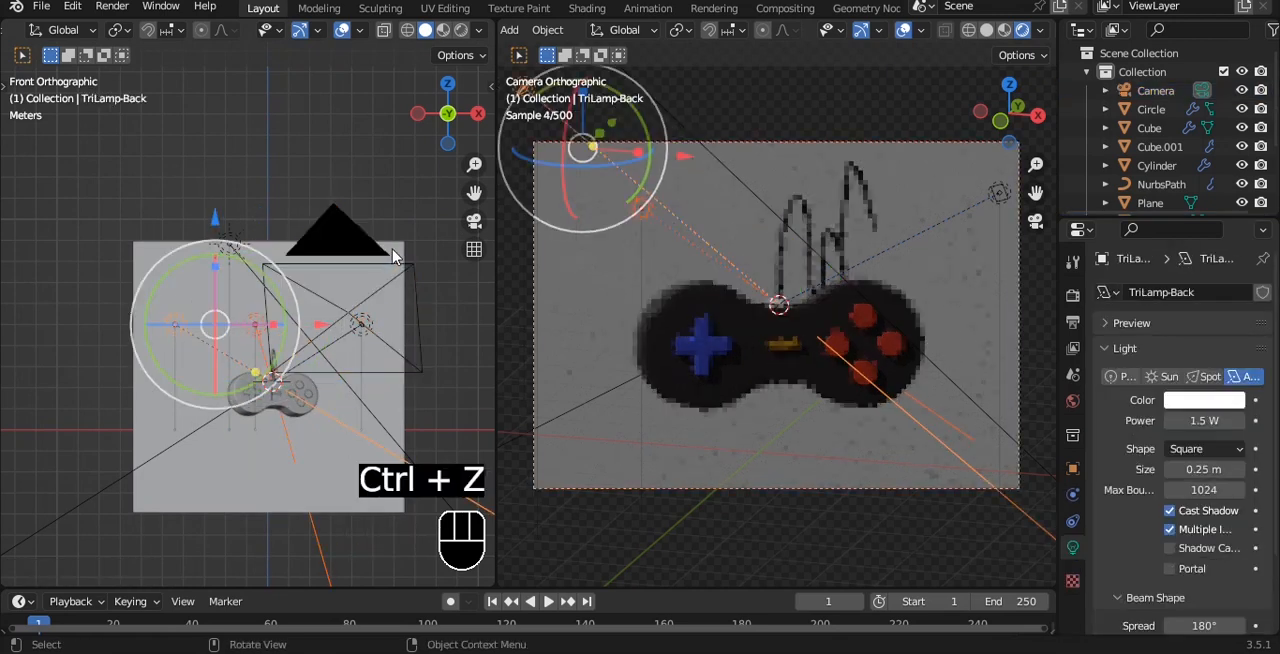
{"action": "left_click_drag", "start_coordinate": [370, 285], "coordinate": [358, 381], "text": "alt"}
{"action": "left_click", "coordinate": [363, 372], "text": "shift"}
{"action": "key", "text": "grave"}
{"action": "left_click", "coordinate": [257, 329]}
{"action": "key", "text": "g"}
{"action": "key", "text": "z"}
{"action": "left_click", "coordinate": [280, 142]}
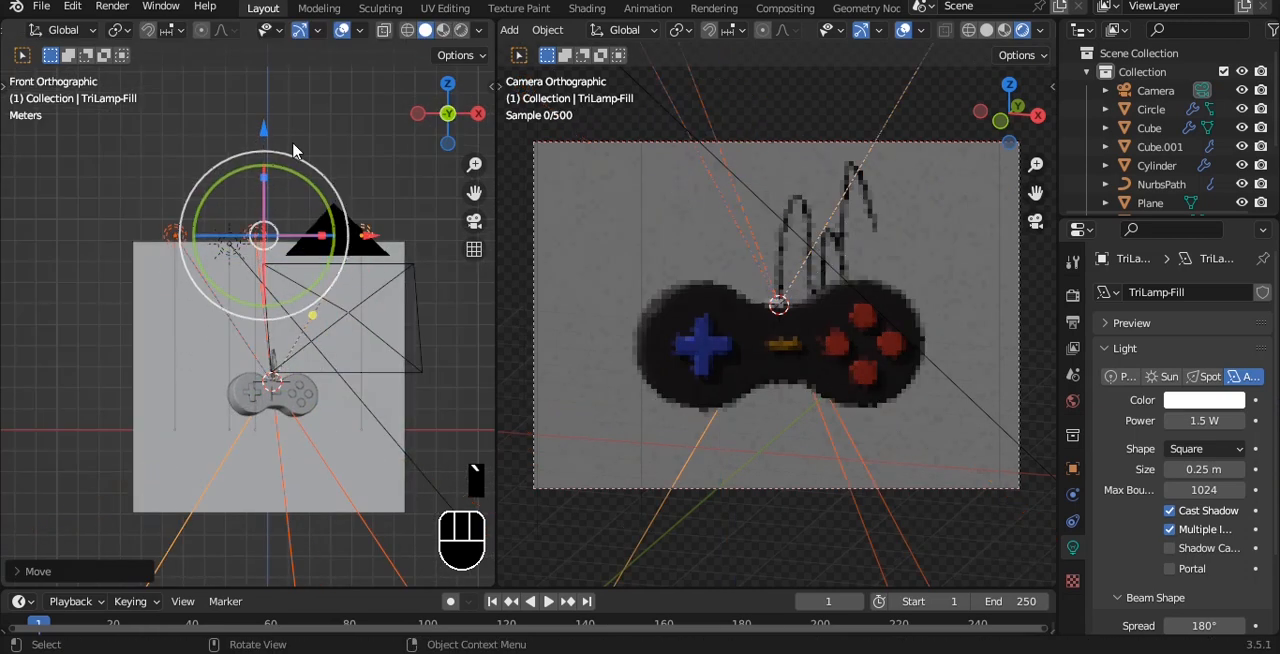
Scale the three selected lights outward so they sit farther apart, and save the file
{"action": "key", "text": "s"}
{"action": "left_click", "coordinate": [304, 244]}
{"action": "key", "text": "ctrl+s"}
Move the back light along X and Y in top view until it sits directly over the controller
{"action": "key", "text": "grave"}
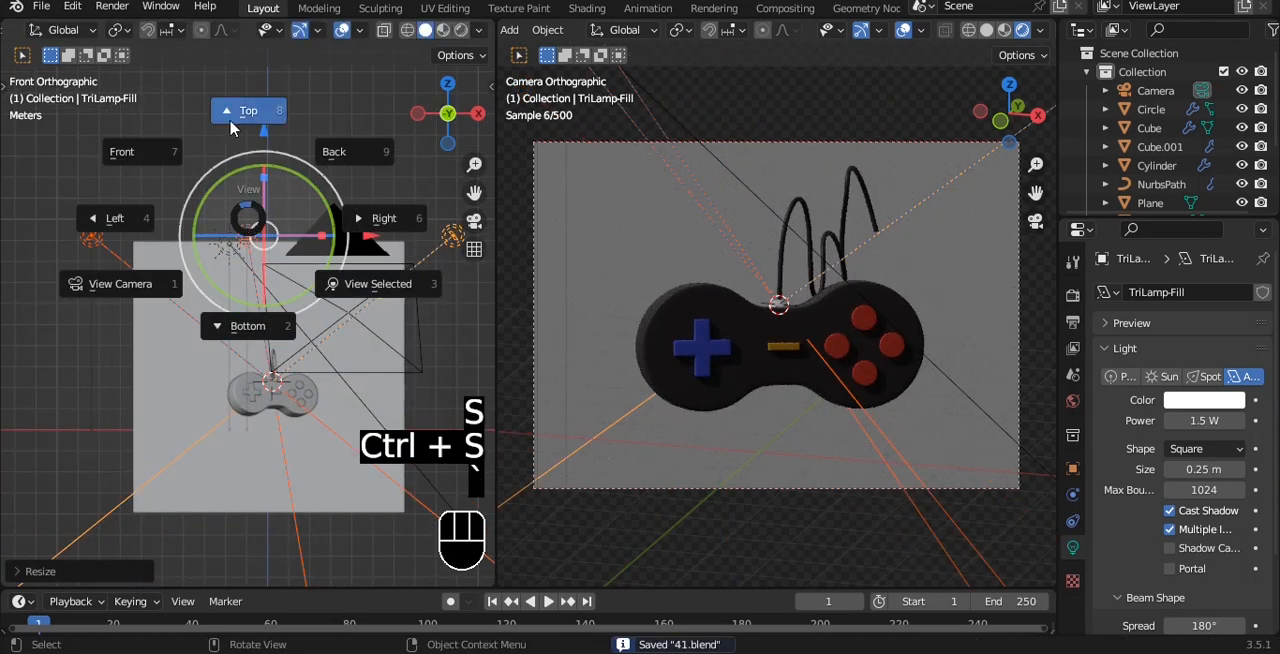
{"action": "left_click", "coordinate": [232, 124]}
{"action": "key", "text": "a"}
{"action": "left_click", "coordinate": [96, 218]}
{"action": "key", "text": "g"}
{"action": "key", "text": "x"}
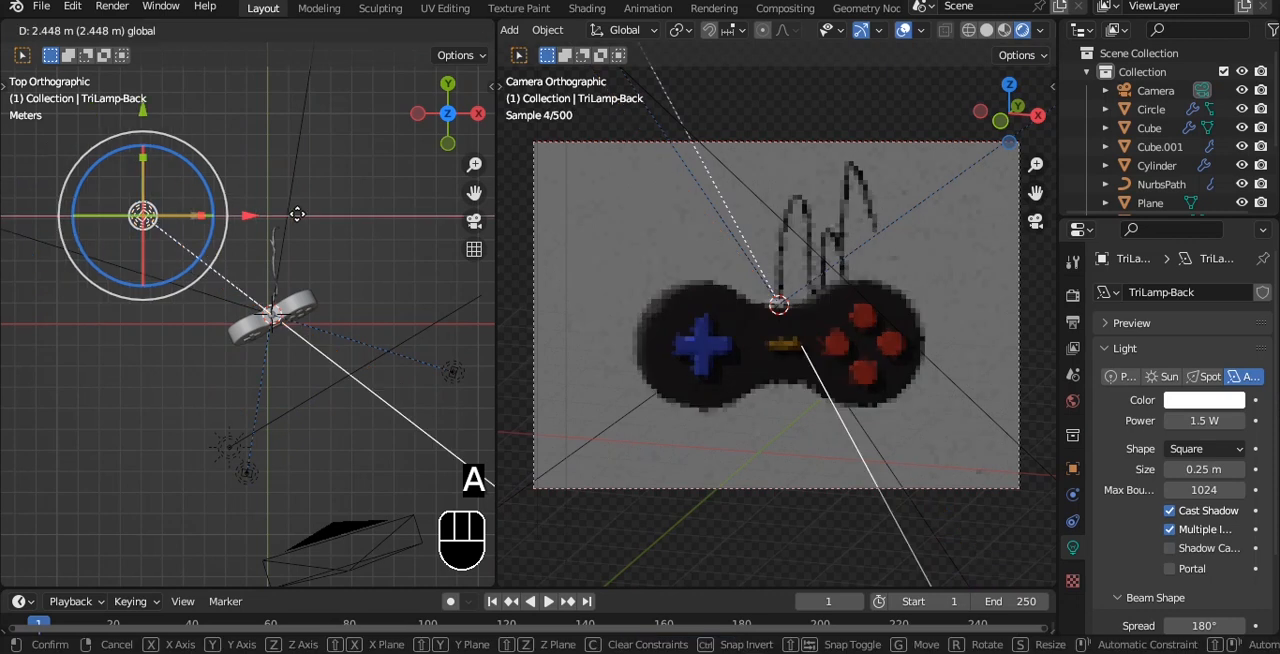
{"action": "left_click", "coordinate": [418, 225]}
{"action": "key", "text": "g"}
{"action": "key", "text": "y"}
{"action": "left_click", "coordinate": [375, 317]}
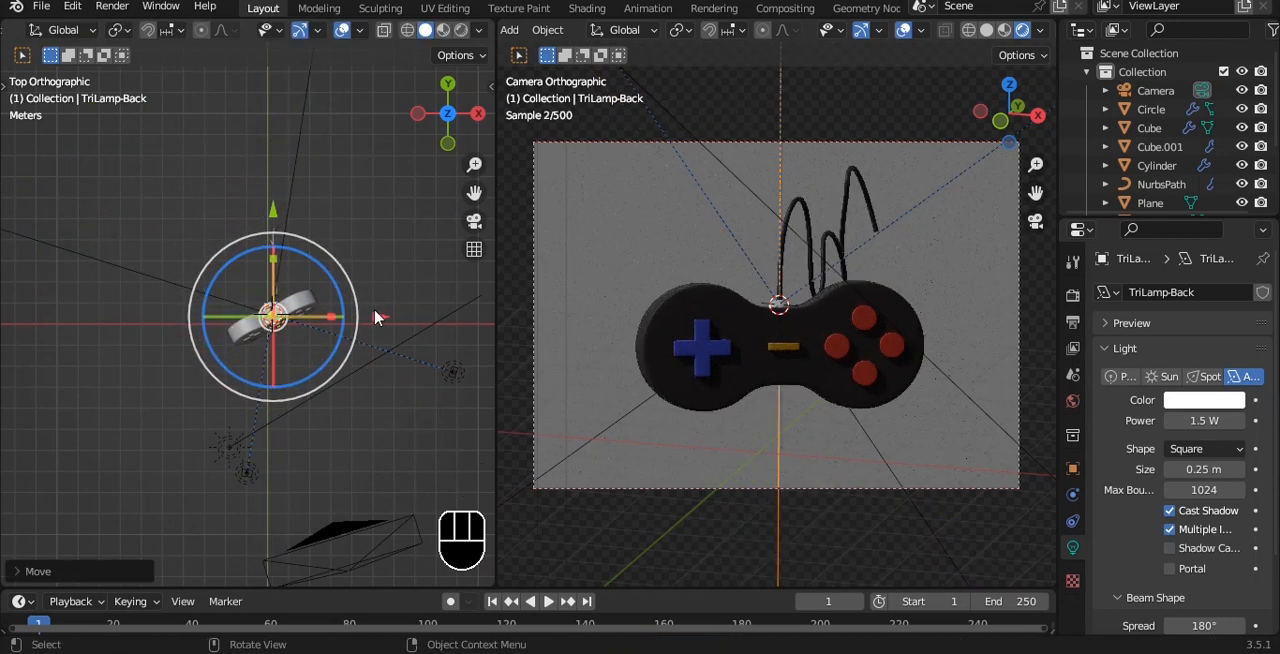
Change the back light's shape to Disk and set its power to 100 W
{"action": "key", "text": "grave"}
{"action": "left_click", "coordinate": [290, 252]}
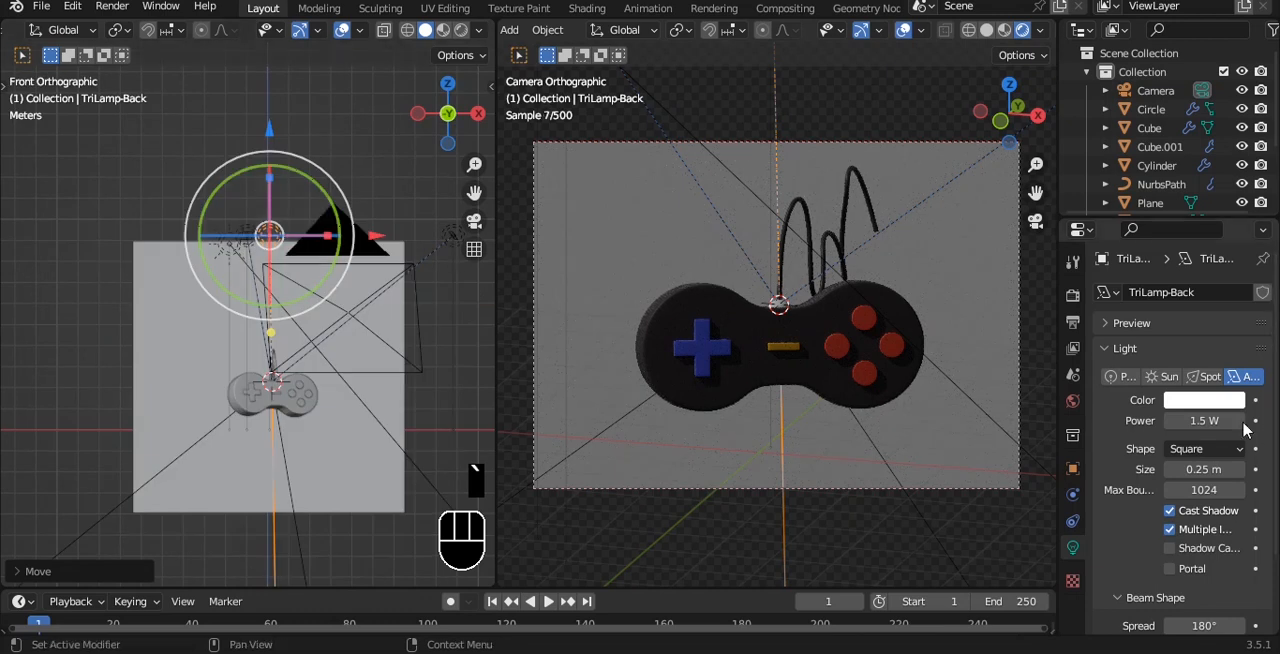
{"action": "left_click", "coordinate": [1203, 450]}
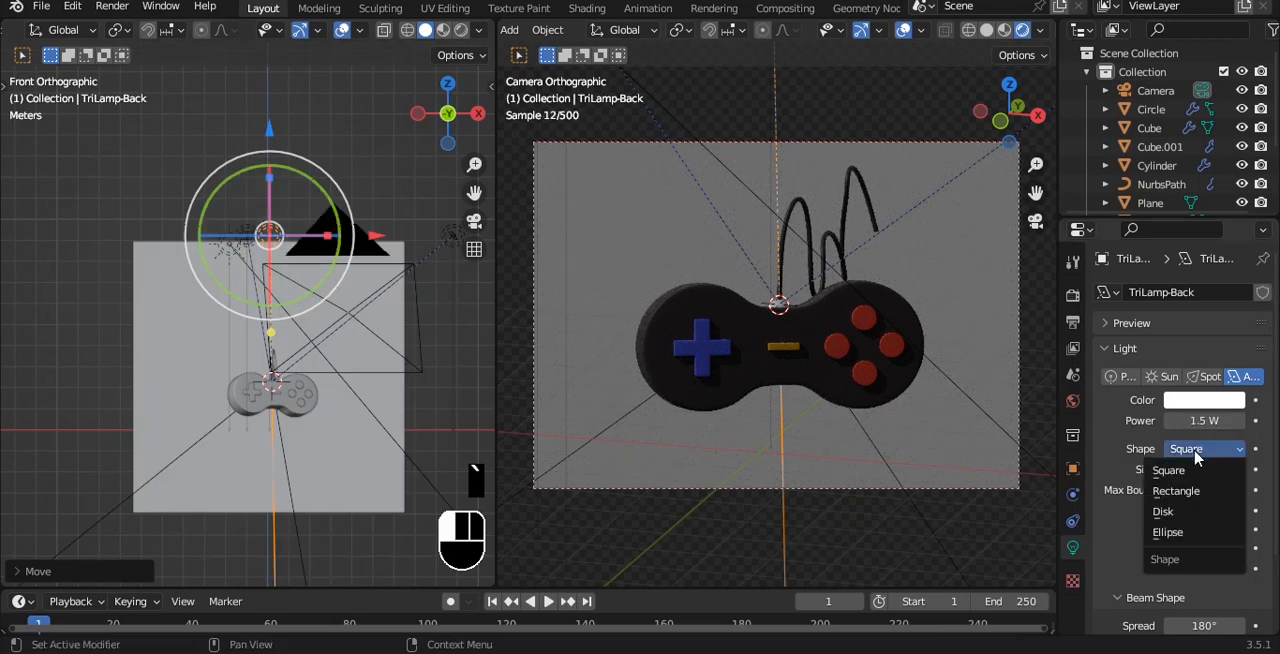
{"action": "left_click", "coordinate": [1183, 512]}
{"action": "left_click_drag", "start_coordinate": [1204, 421], "coordinate": [1246, 421]}
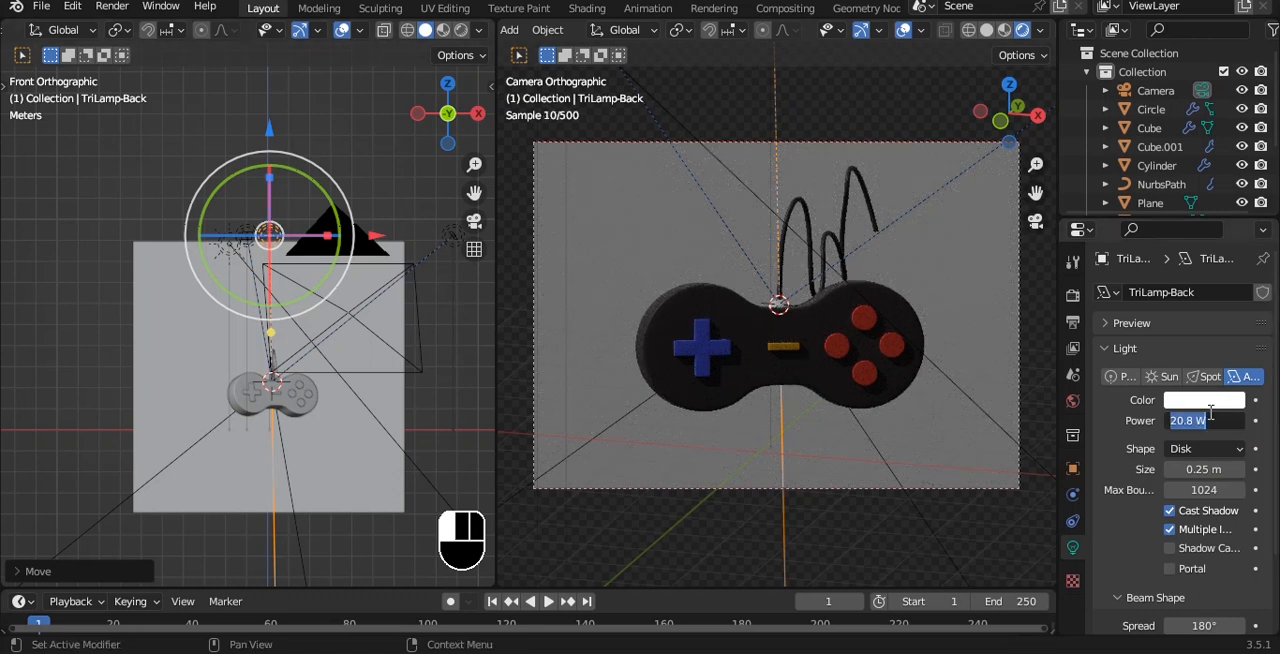
{"action": "type", "text": "100"}
{"action": "key", "text": "Return"}
Enlarge the back light's size to 2.49 m and tint its color light orange
{"action": "middle_click_drag", "start_coordinate": [346, 210], "coordinate": [353, 271], "text": "alt"}
{"action": "left_click_drag", "start_coordinate": [1197, 470], "coordinate": [1256, 470]}
{"action": "left_click", "coordinate": [1208, 399]}
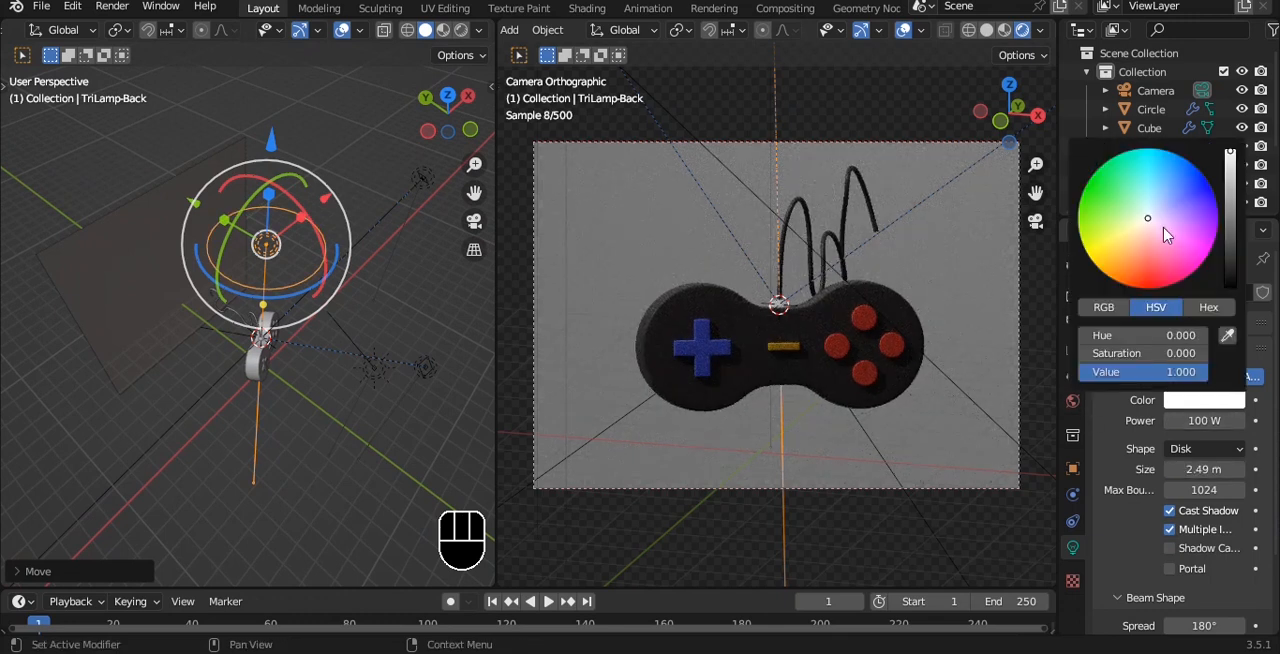
{"action": "left_click", "coordinate": [1139, 240]}
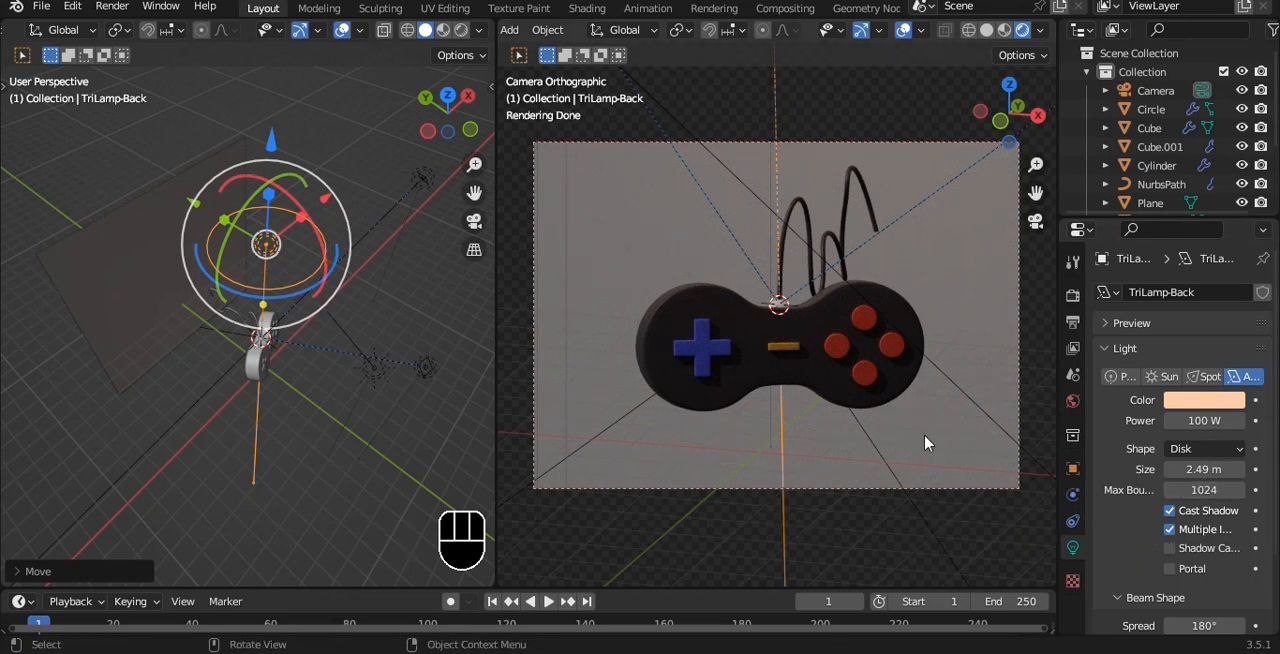
Give the background plane a new material with a pale cyan base color, and save the file
{"action": "left_click", "coordinate": [1008, 472]}
{"action": "left_click", "coordinate": [1176, 372]}
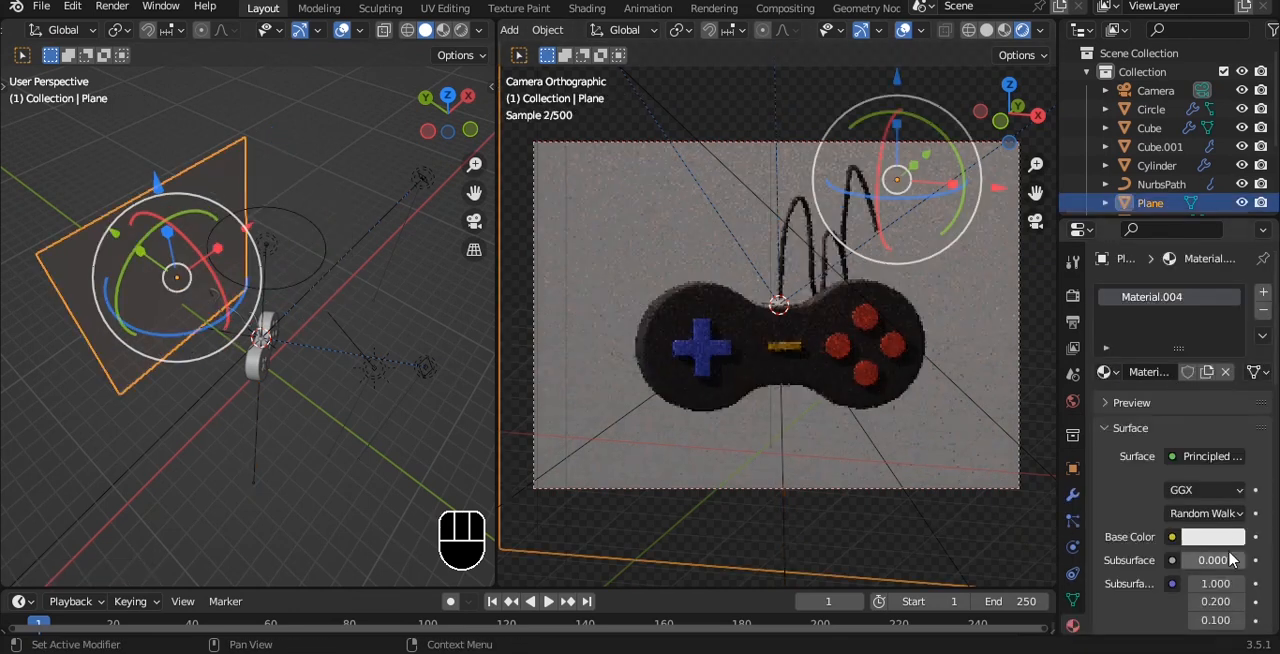
{"action": "left_click", "coordinate": [1213, 537]}
{"action": "mouse_move", "coordinate": [1146, 358]}
{"action": "left_mouse_down"}
{"action": "mouse_move", "coordinate": [1126, 357]}
{"action": "mouse_move", "coordinate": [1148, 325]}
{"action": "left_mouse_up"}
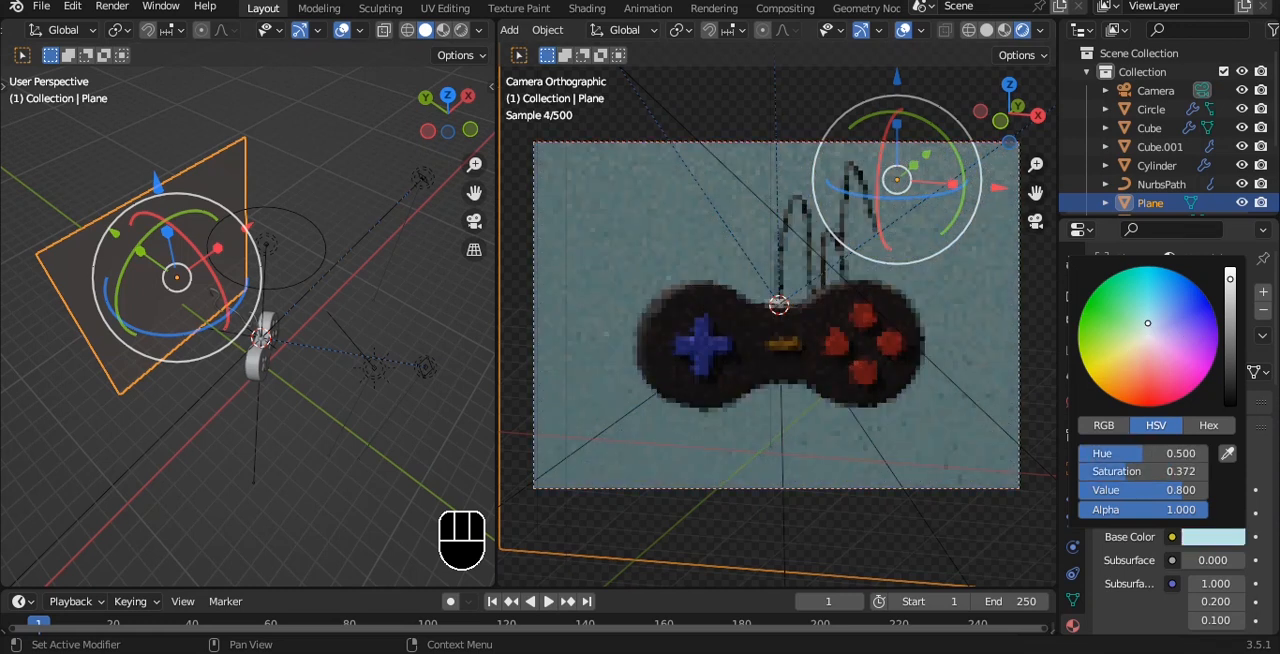
{"action": "key", "text": "ctrl+s"}
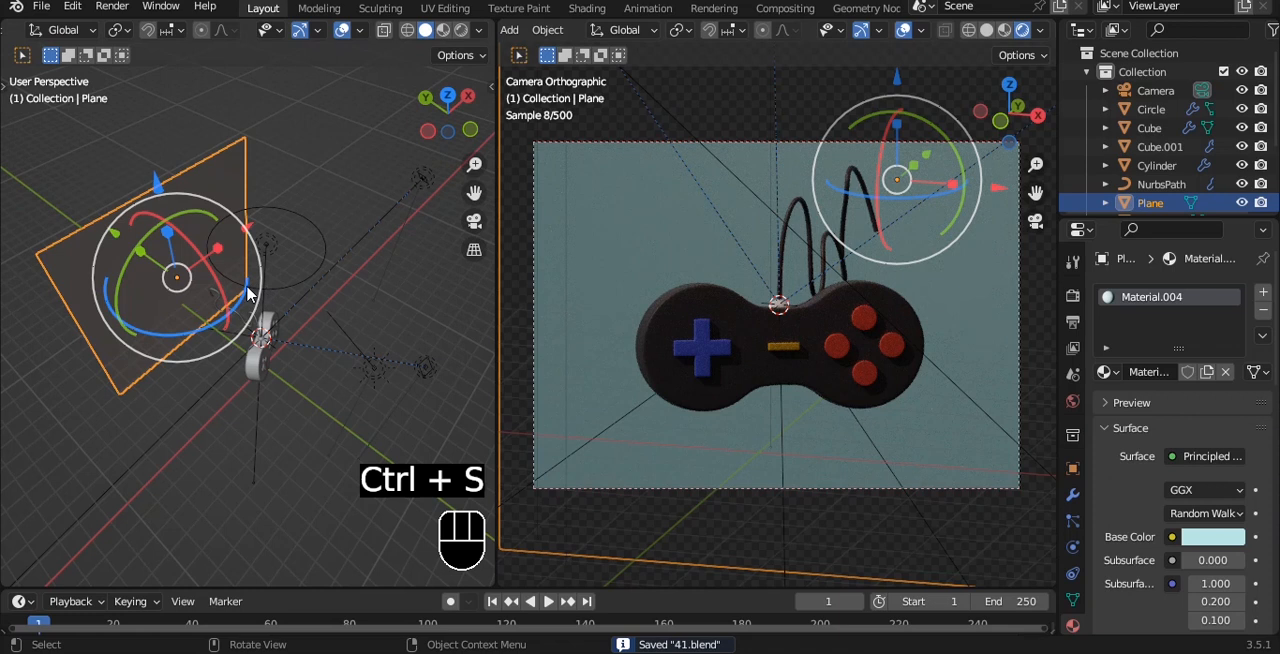
Increase the power of the disk-shaped back light above the controller
{"action": "left_click", "coordinate": [275, 259]}
{"action": "left_click", "coordinate": [1193, 421]}
{"action": "type", "text": "1"}
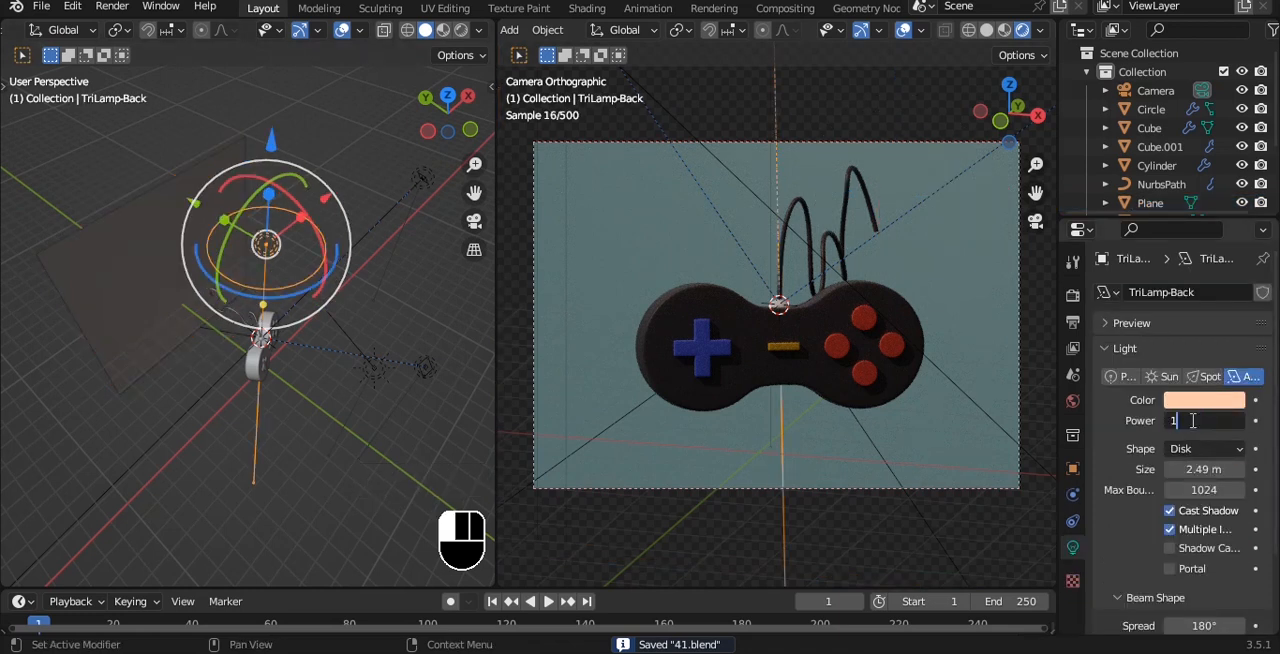
{"action": "type", "text": "00"}
{"action": "key", "text": "Return"}
Move the key light in top view to the front left of the controller, opposite the fill light
{"action": "left_click", "coordinate": [334, 255]}
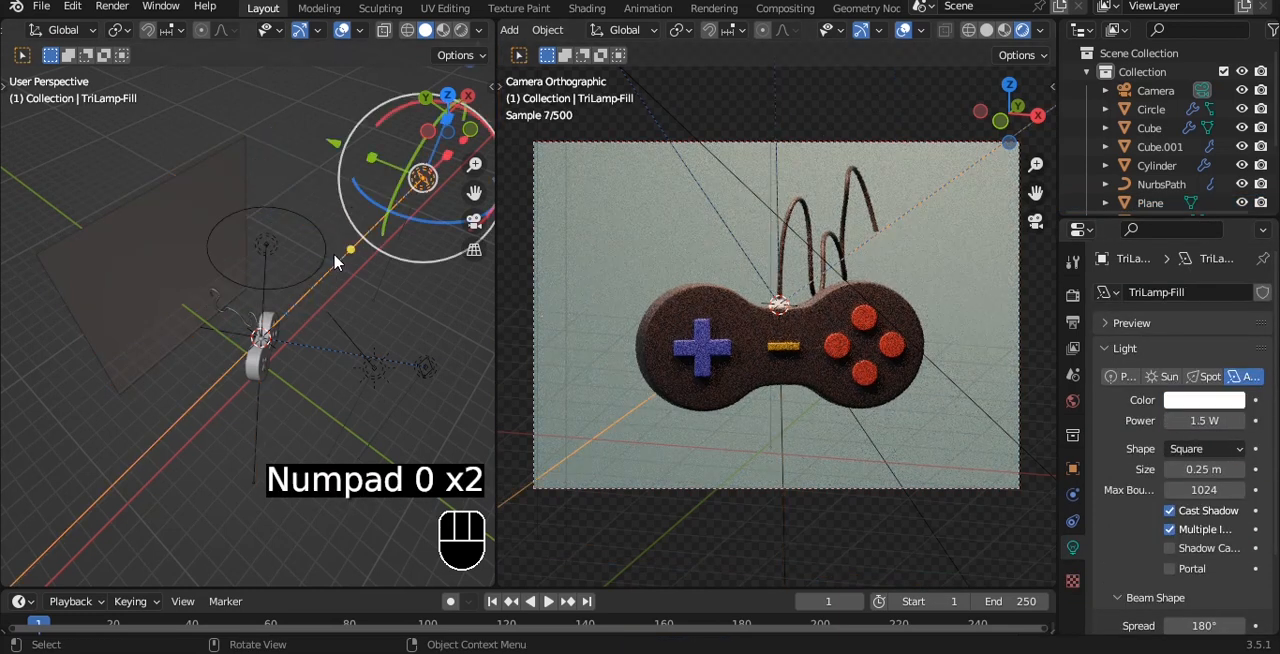
{"action": "left_click_drag", "start_coordinate": [334, 255], "coordinate": [270, 318], "text": "alt"}
{"action": "key", "text": "grave"}
{"action": "left_click", "coordinate": [271, 227]}
{"action": "scroll", "coordinate": [303, 281], "scroll_direction": "down", "scroll_amount": 2}
{"action": "left_click_drag", "start_coordinate": [304, 282], "coordinate": [265, 257], "text": "alt+shift"}
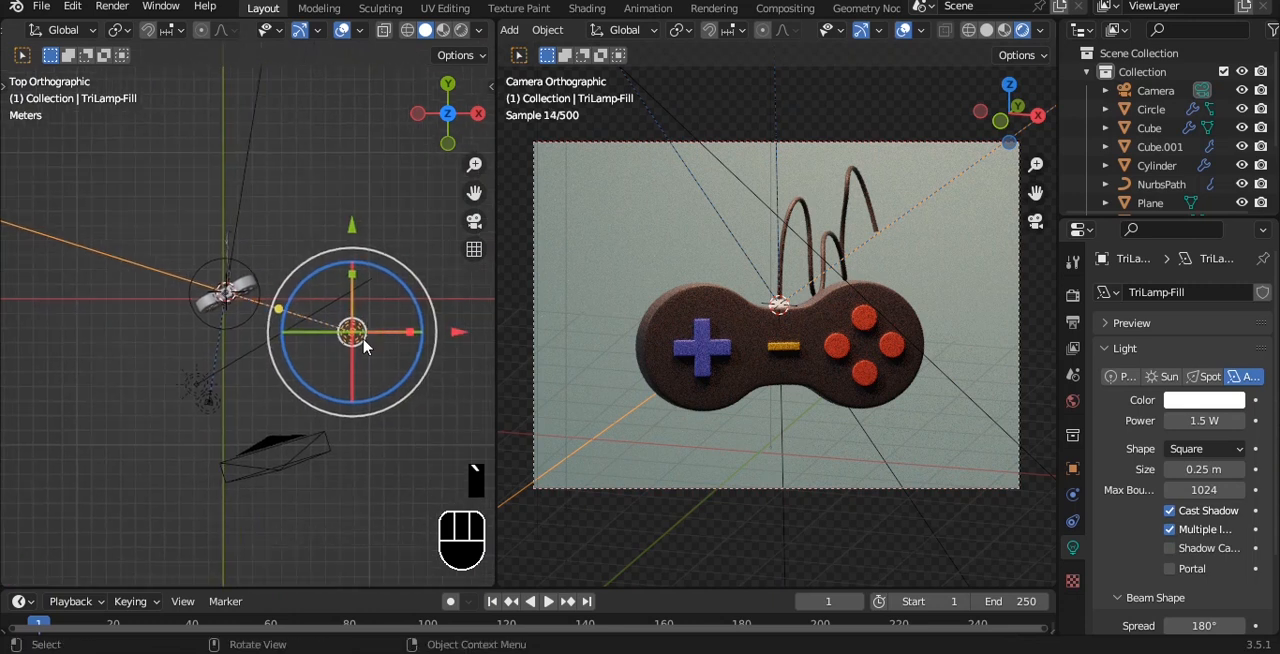
{"action": "left_click", "coordinate": [203, 381]}
{"action": "left_click_drag", "start_coordinate": [203, 381], "coordinate": [350, 344], "text": "alt+shift"}
{"action": "key", "text": "alt+a"}
{"action": "left_click", "coordinate": [378, 340]}
{"action": "key", "text": "grave"}
{"action": "left_click", "coordinate": [390, 243]}
{"action": "left_click_drag", "start_coordinate": [418, 405], "coordinate": [262, 401]}
Set the key light's power to 200 W and its color to a warm reddish tone
{"action": "left_click", "coordinate": [1205, 421]}
{"action": "type", "text": "200"}
{"action": "key", "text": "Return"}
{"action": "left_click", "coordinate": [1205, 400]}
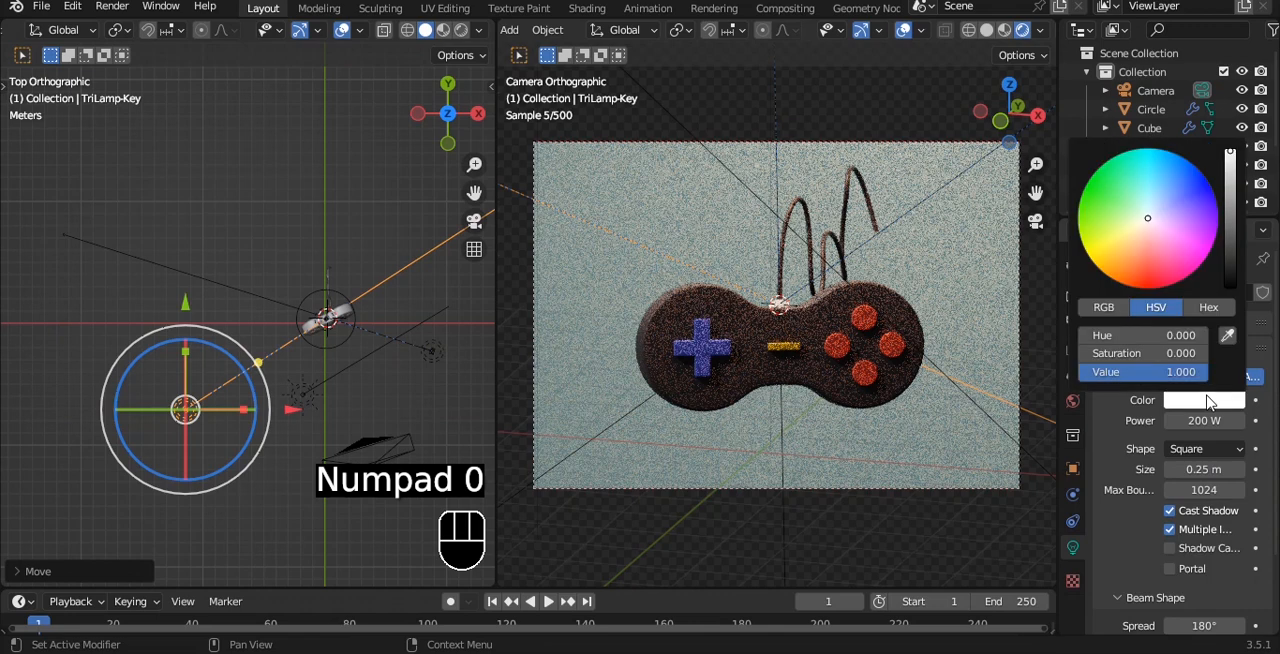
{"action": "left_click", "coordinate": [1163, 259]}
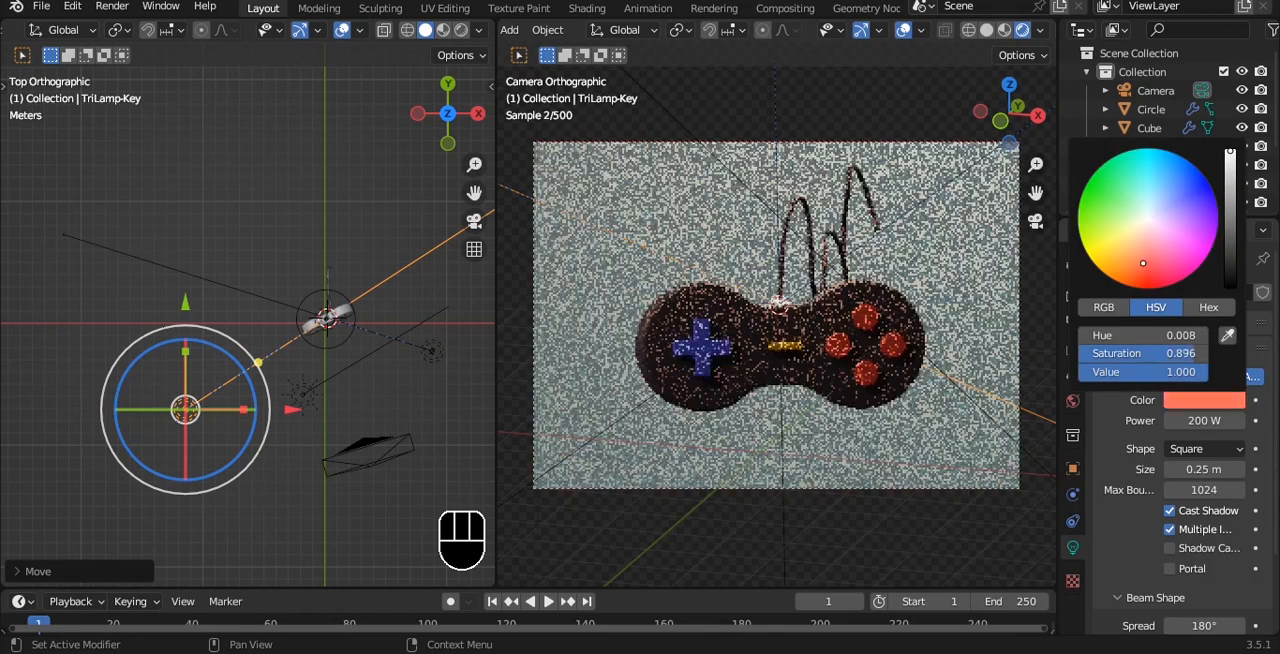
Move the fill light slightly toward the front in top view and set its power to 500 W
{"action": "left_click", "coordinate": [432, 352]}
{"action": "left_click_drag", "start_coordinate": [432, 244], "coordinate": [432, 277]}
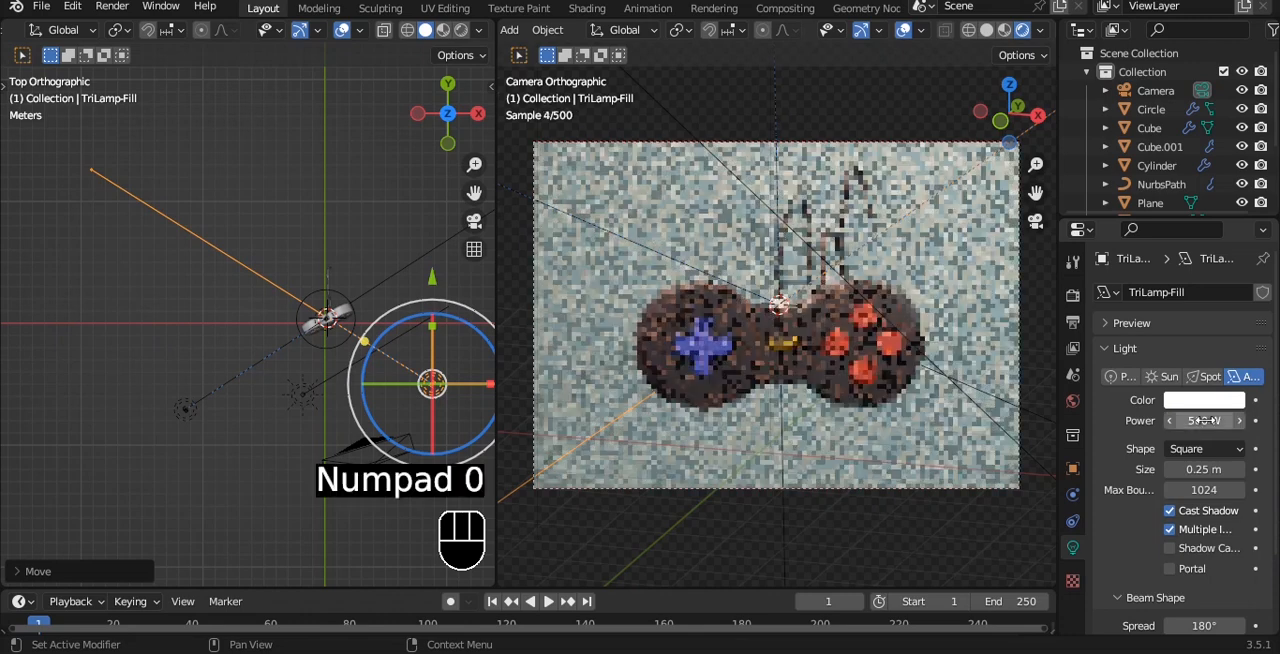
Give the fill light a darkened, muted pink color and save the file
{"action": "left_click", "coordinate": [1205, 400]}
{"action": "left_click", "coordinate": [1150, 246]}
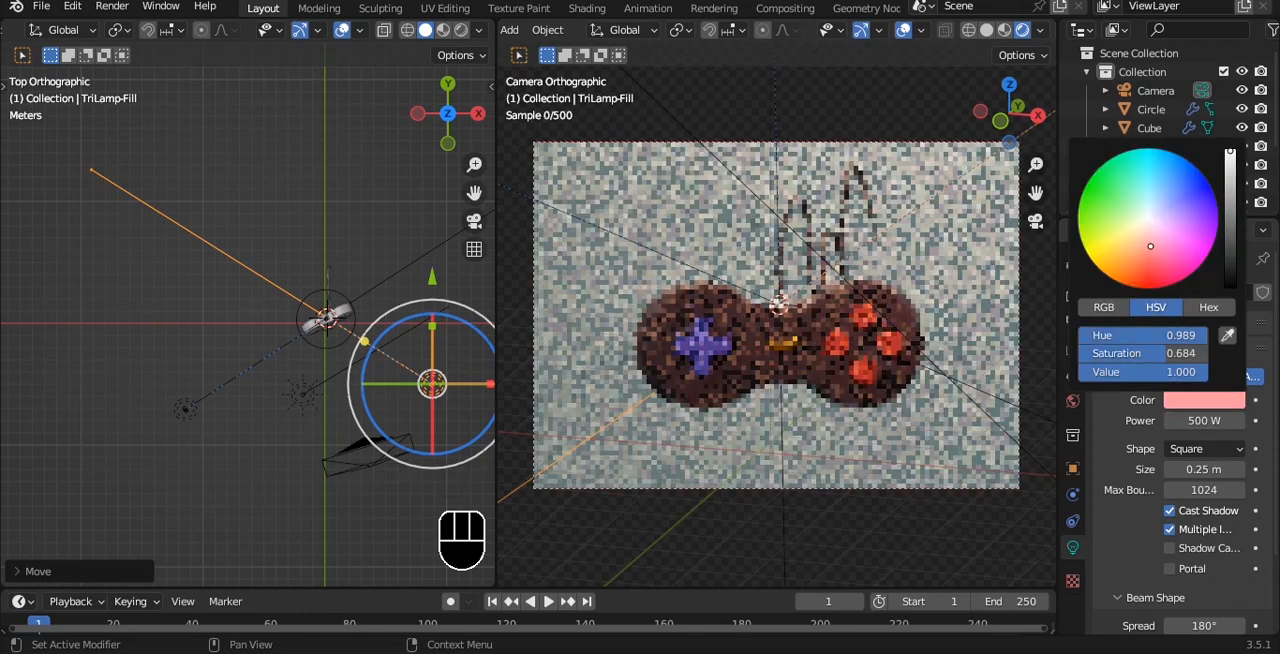
{"action": "left_click", "coordinate": [1231, 188]}
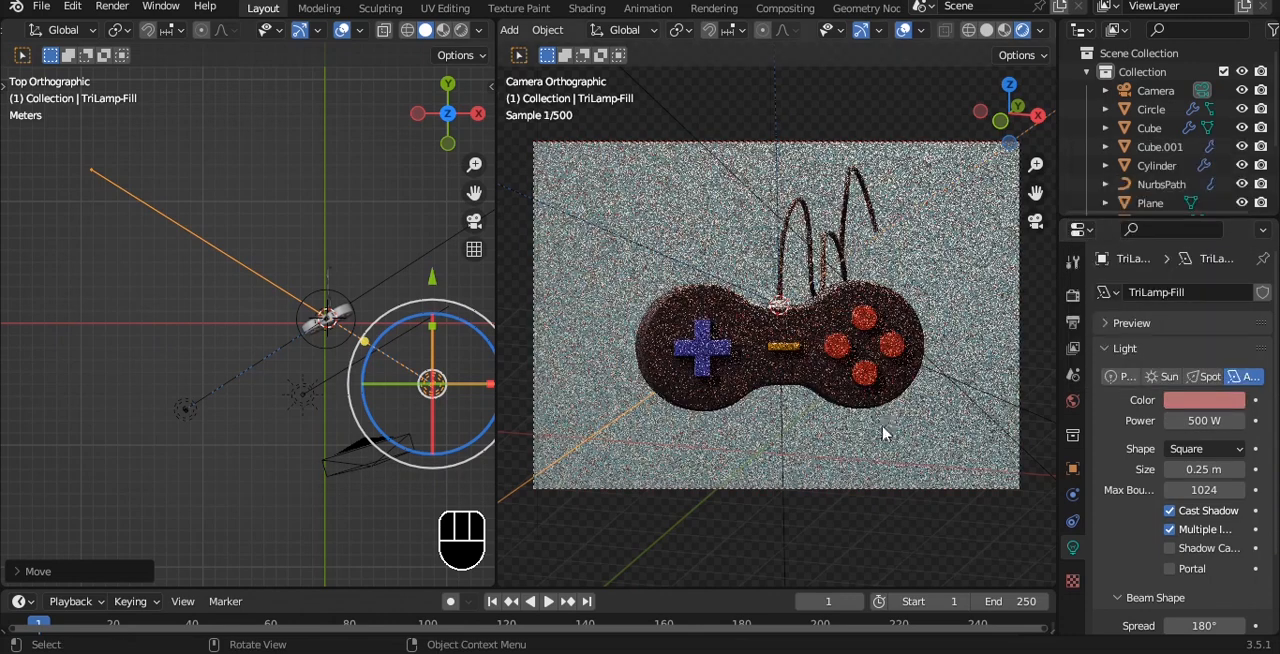
{"action": "key", "text": "a"}
{"action": "left_click", "coordinate": [637, 499]}
{"action": "key", "text": "ctrl+s"}
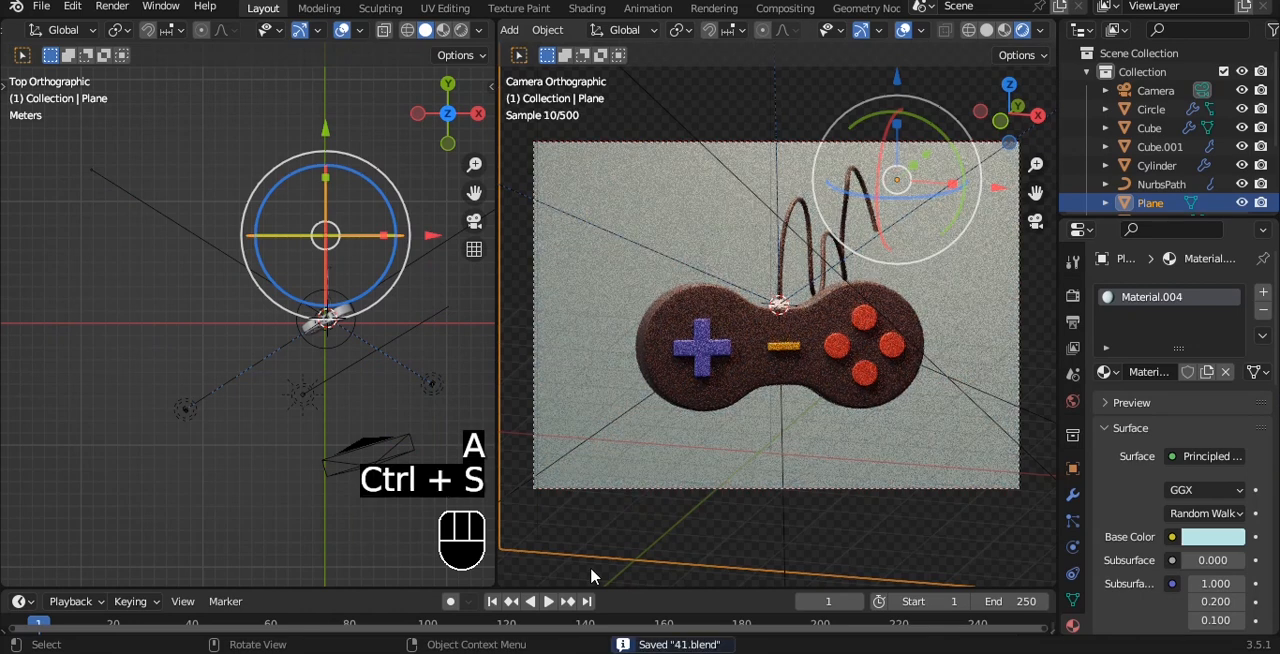